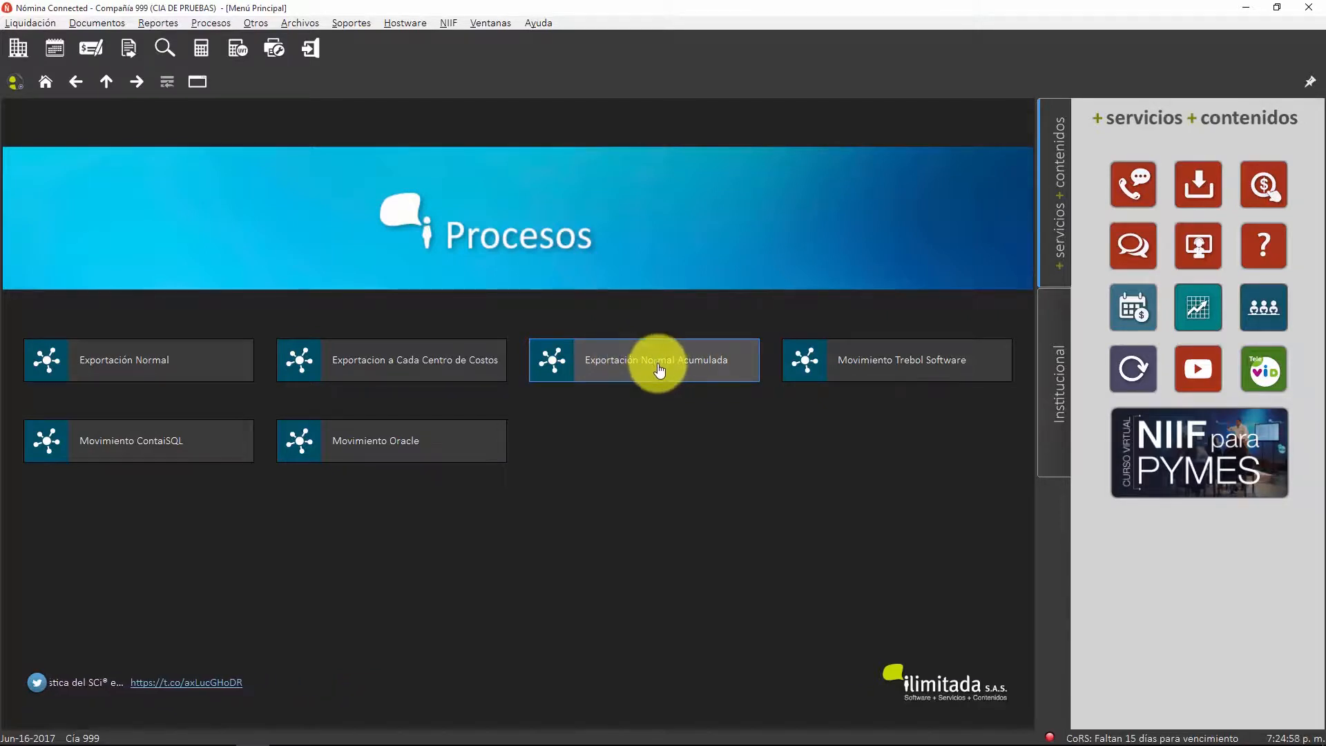
Examine the Consecutivo and Fecha range options in the Exportación Normal Acumulada form, and close it
{"action": "left_click", "coordinate": [623, 362]}
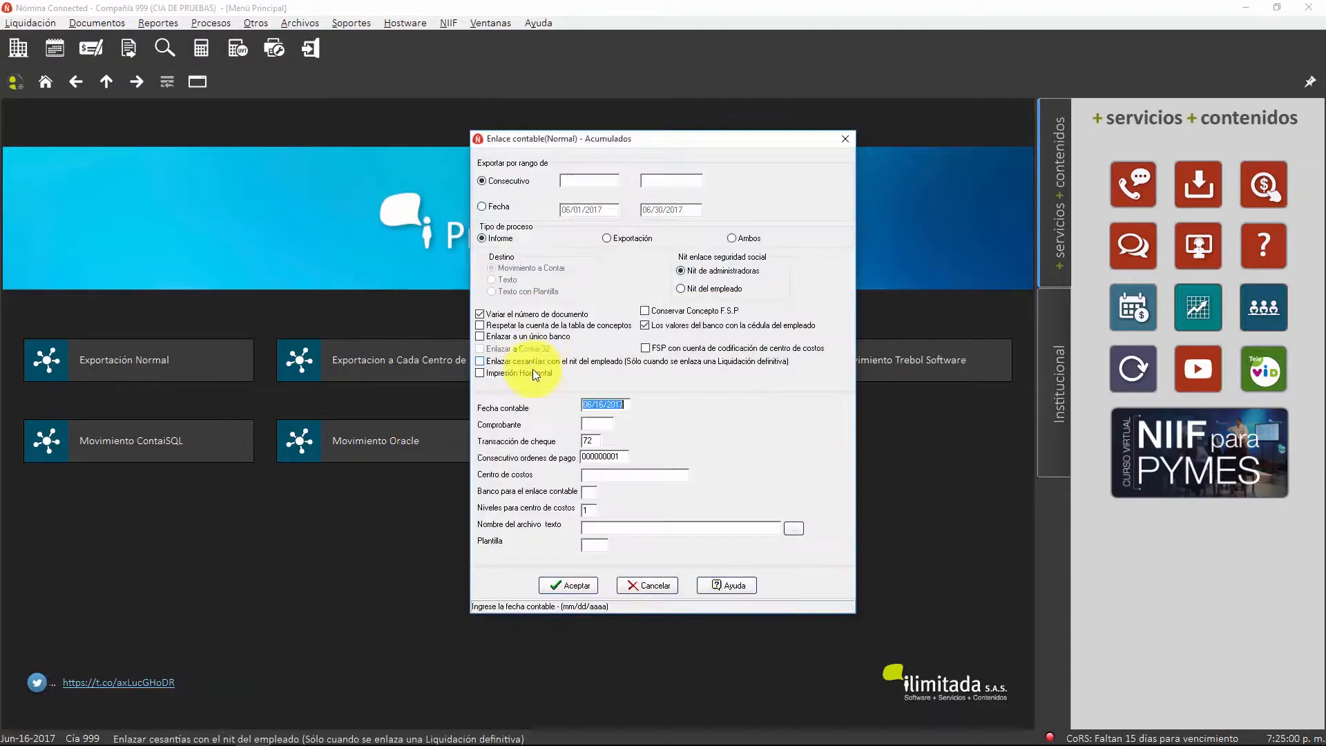
{"action": "left_click", "coordinate": [513, 183]}
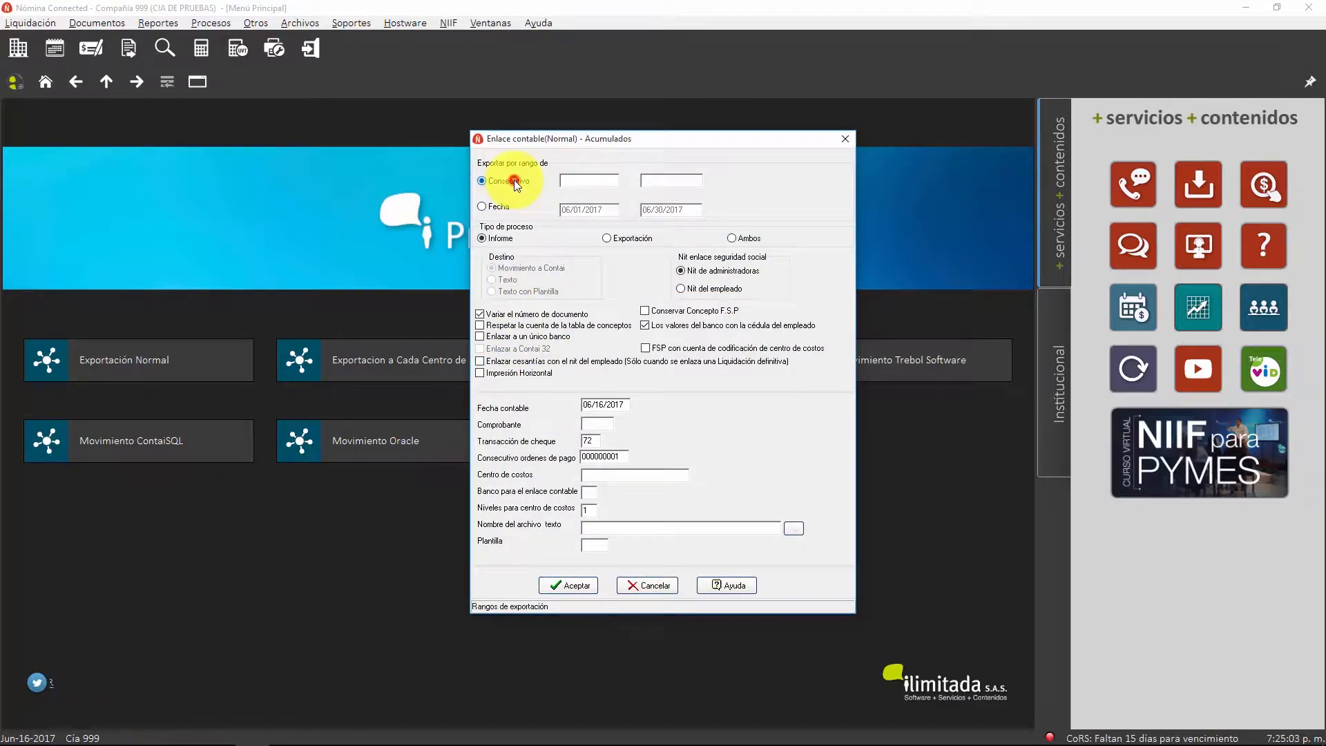
{"action": "left_click", "coordinate": [572, 181]}
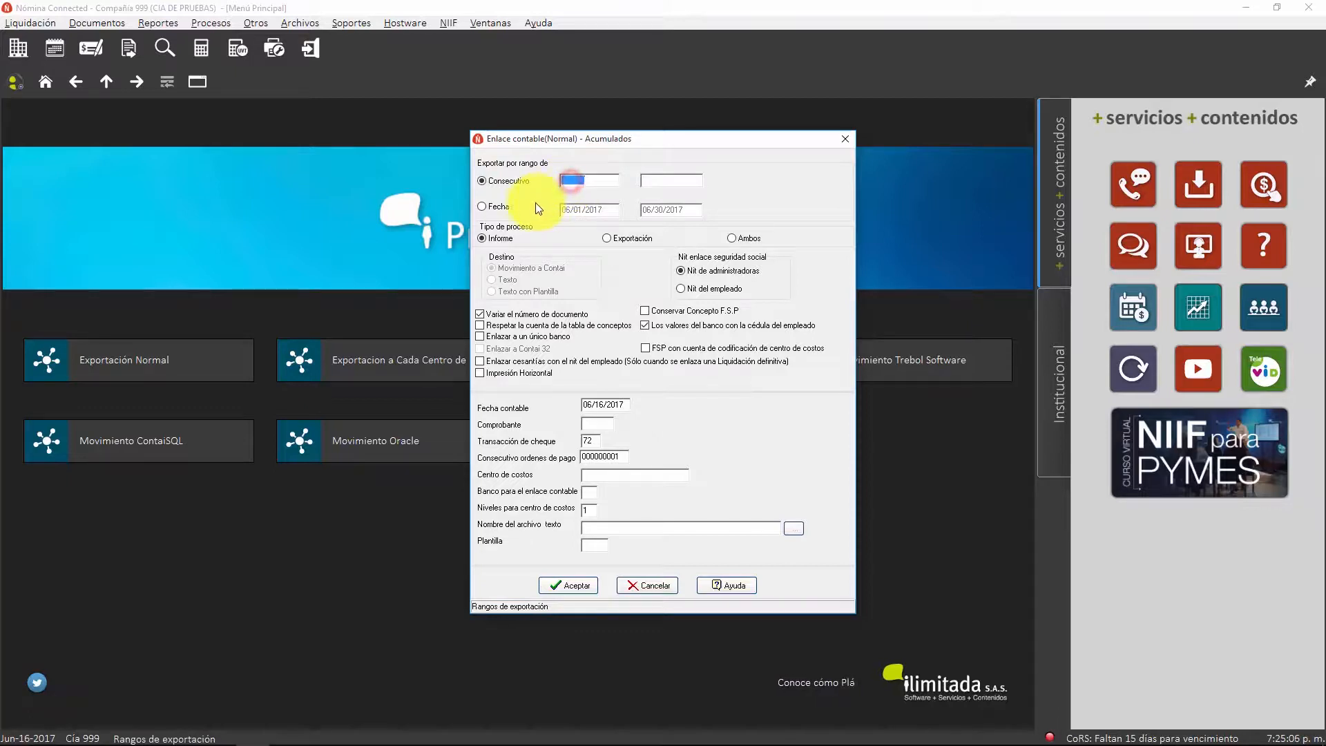
{"action": "left_click", "coordinate": [497, 206]}
{"action": "left_click", "coordinate": [575, 210]}
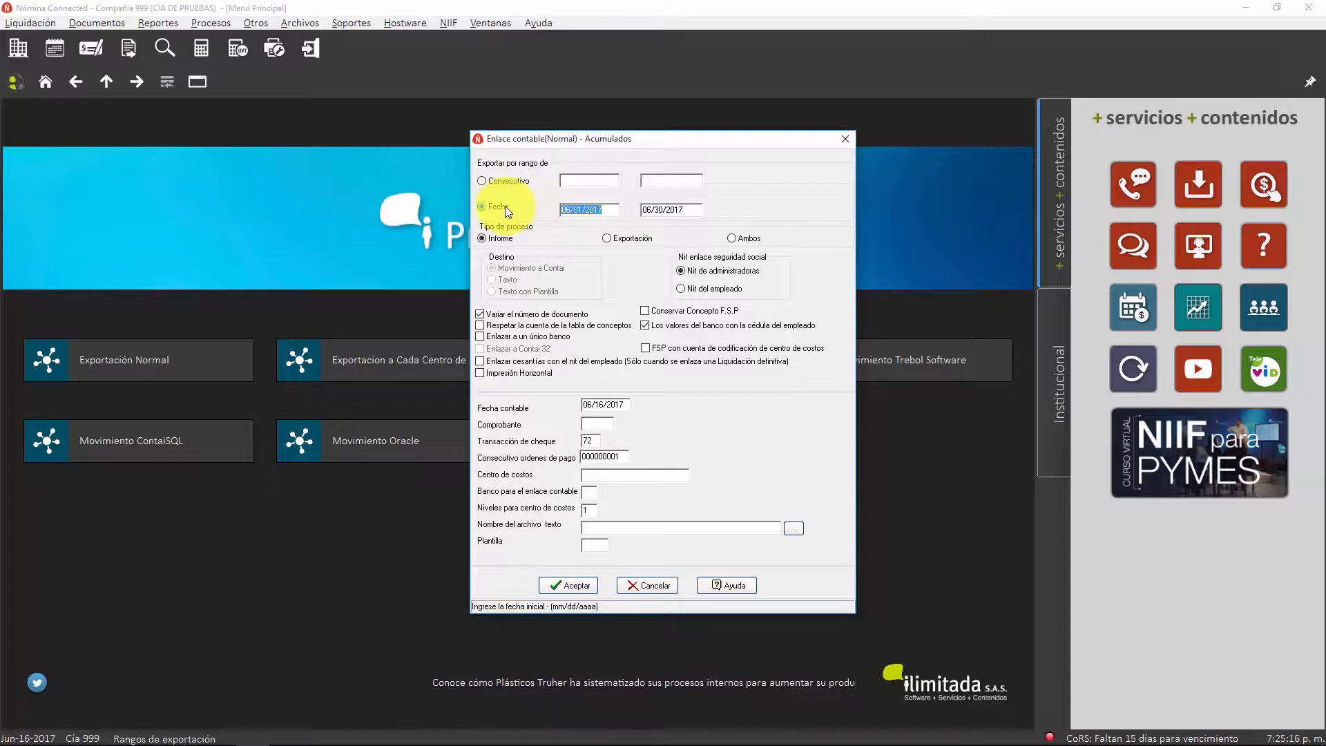
{"action": "left_click_drag", "start_coordinate": [608, 208], "coordinate": [528, 210]}
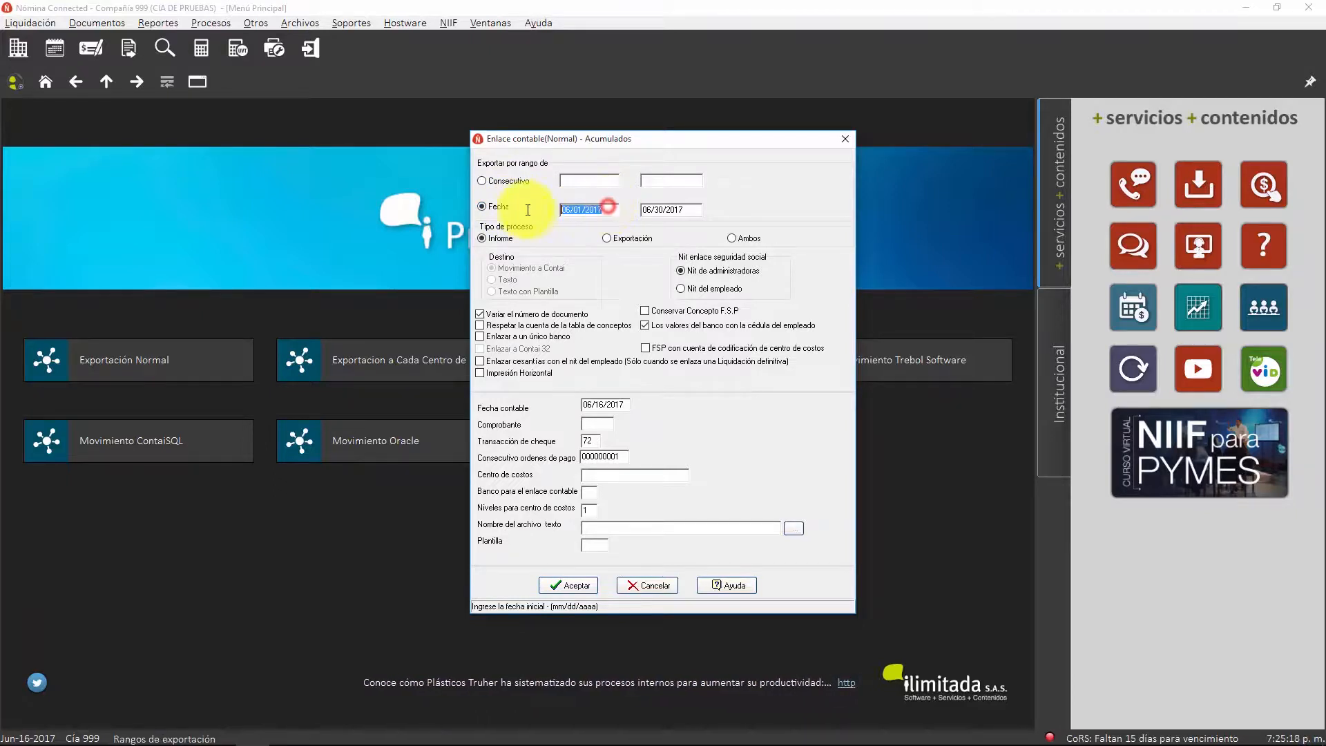
{"action": "left_click_drag", "start_coordinate": [702, 206], "coordinate": [607, 207]}
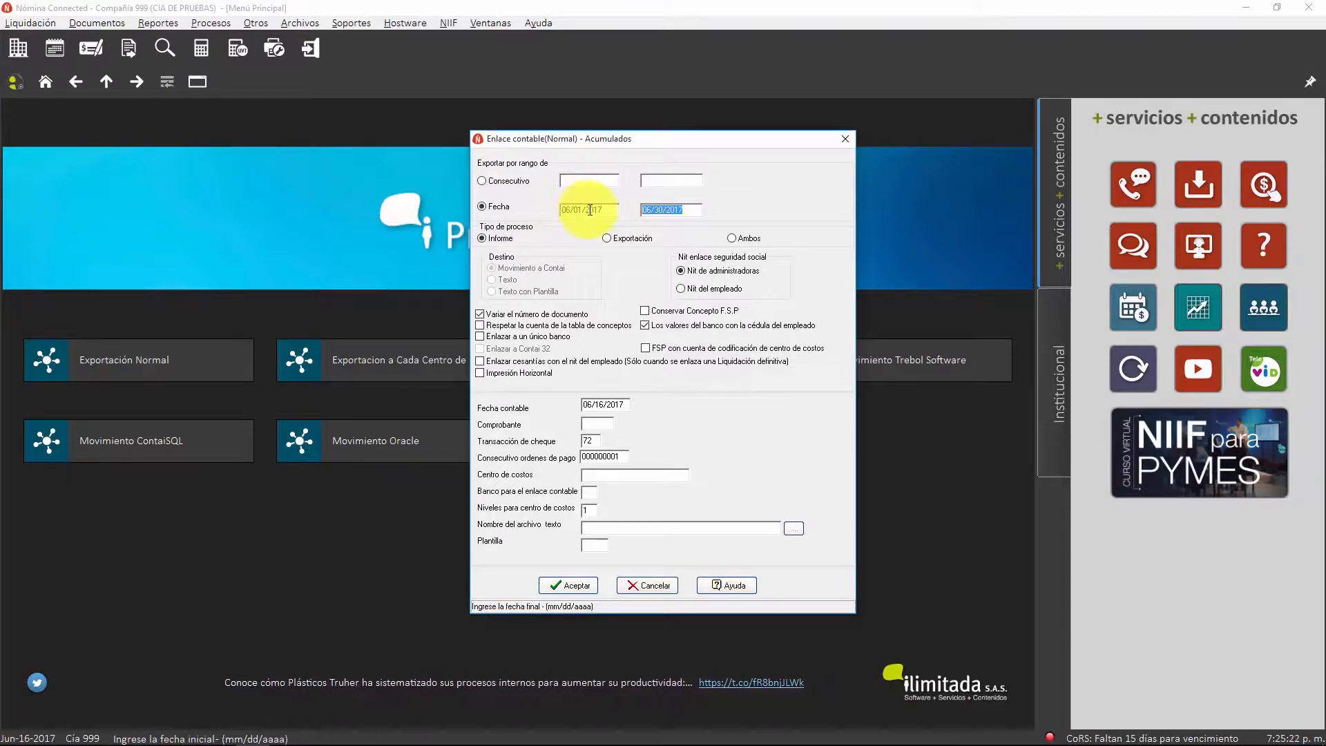
{"action": "left_click_drag", "start_coordinate": [605, 210], "coordinate": [562, 213]}
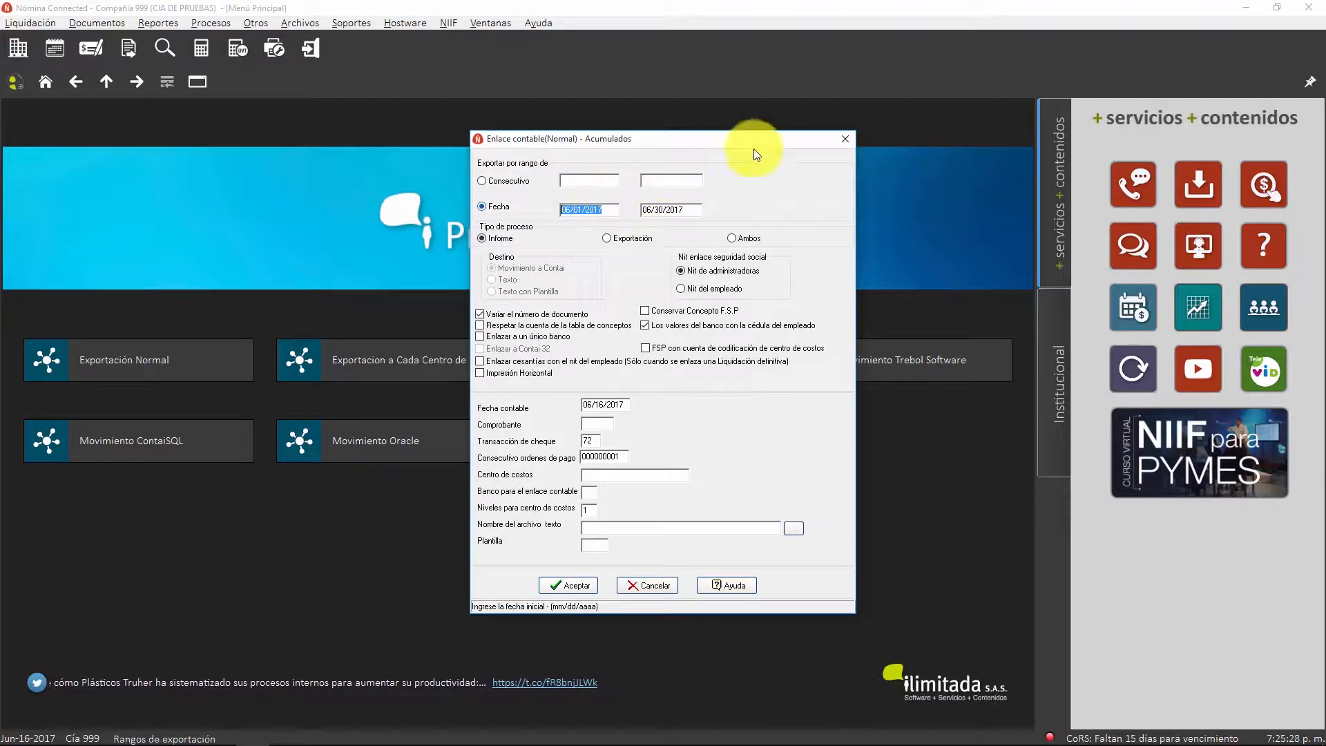
{"action": "left_click", "coordinate": [846, 139]}
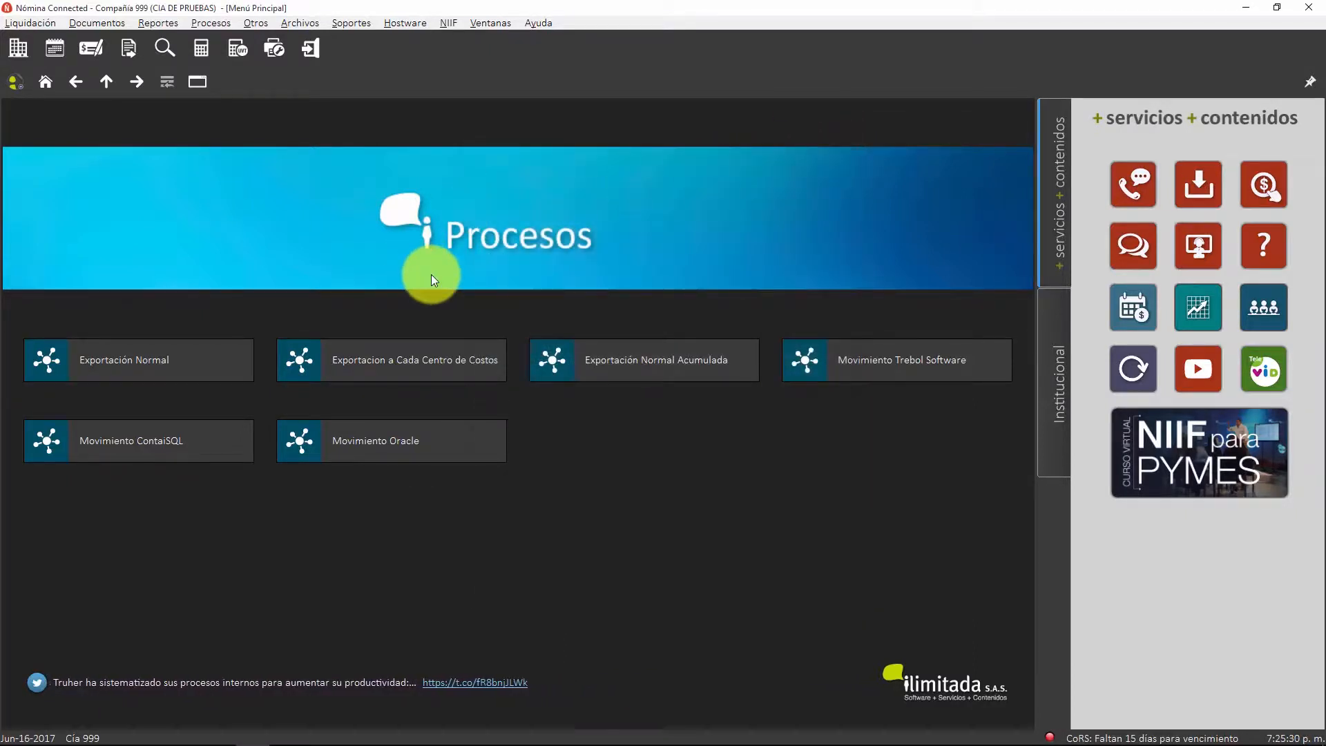
Open the Consecutivos Nómina file and review its payroll records from the first through the last
{"action": "left_click", "coordinate": [47, 83]}
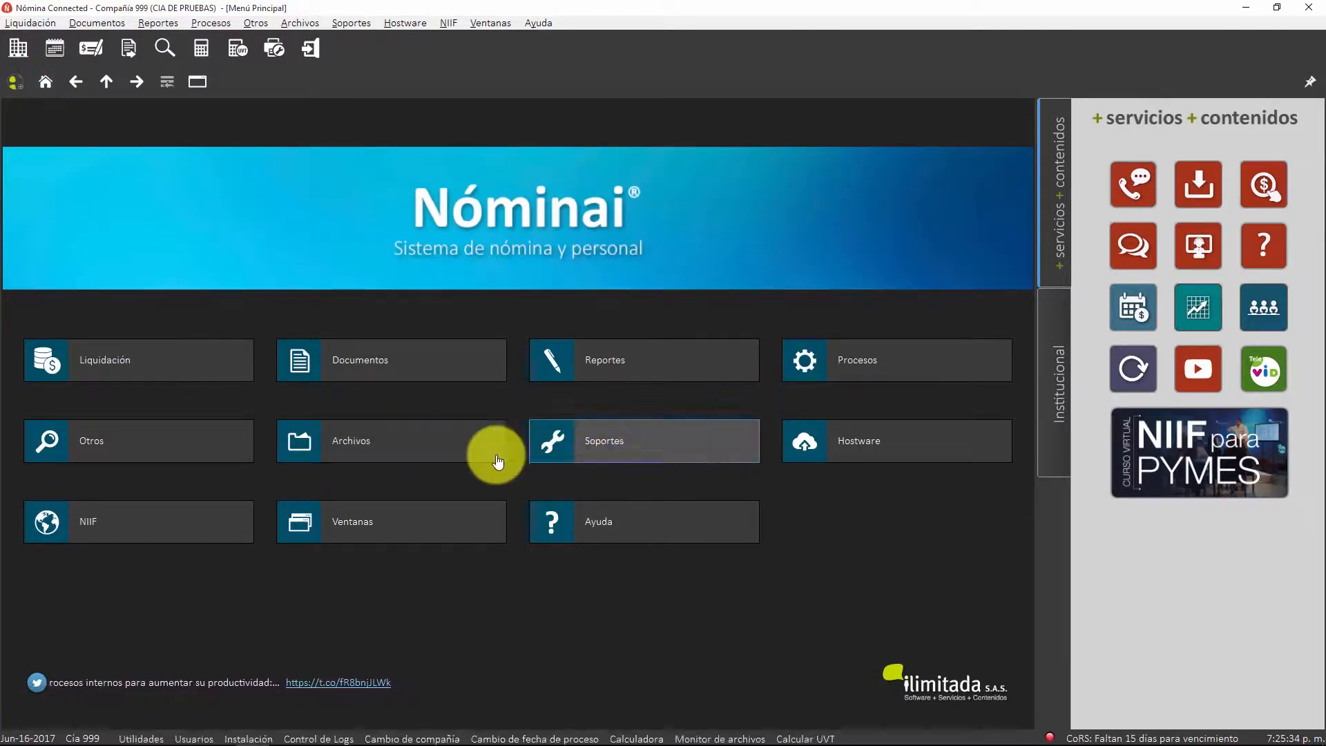
{"action": "left_click", "coordinate": [484, 459]}
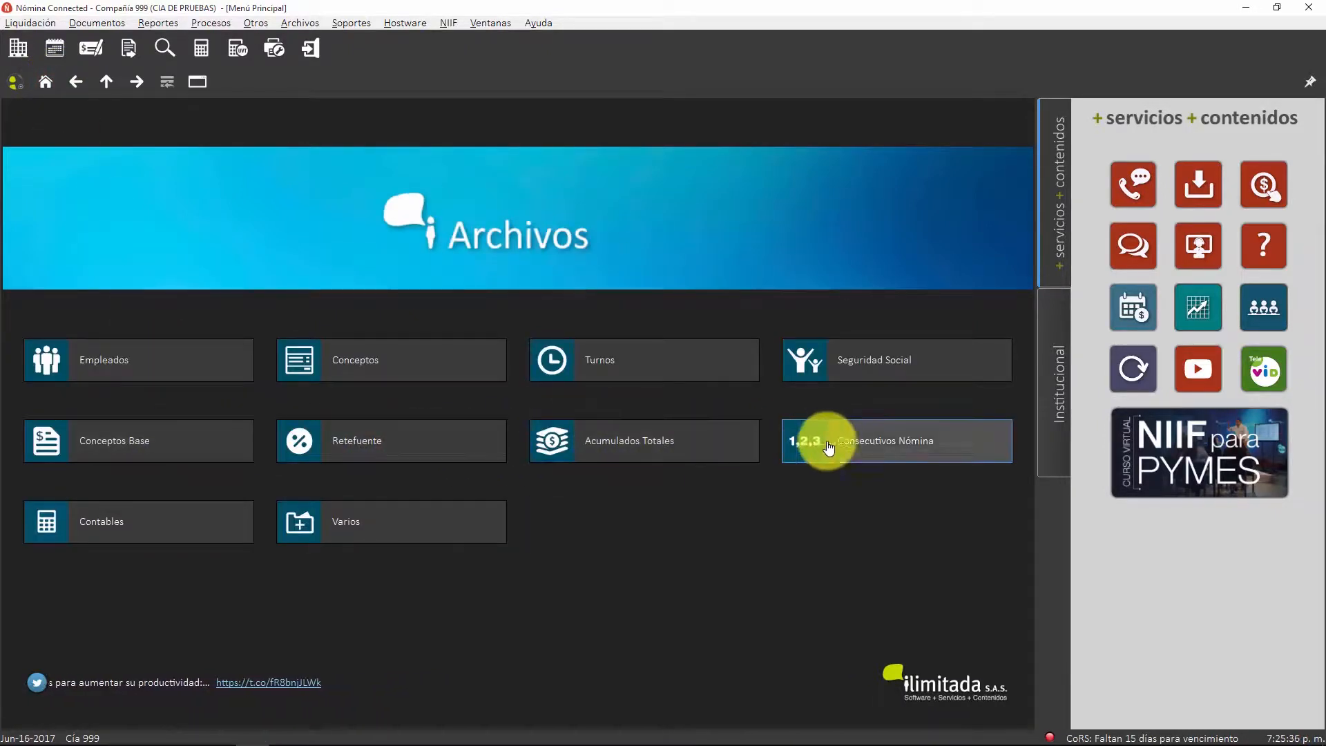
{"action": "left_click", "coordinate": [829, 447]}
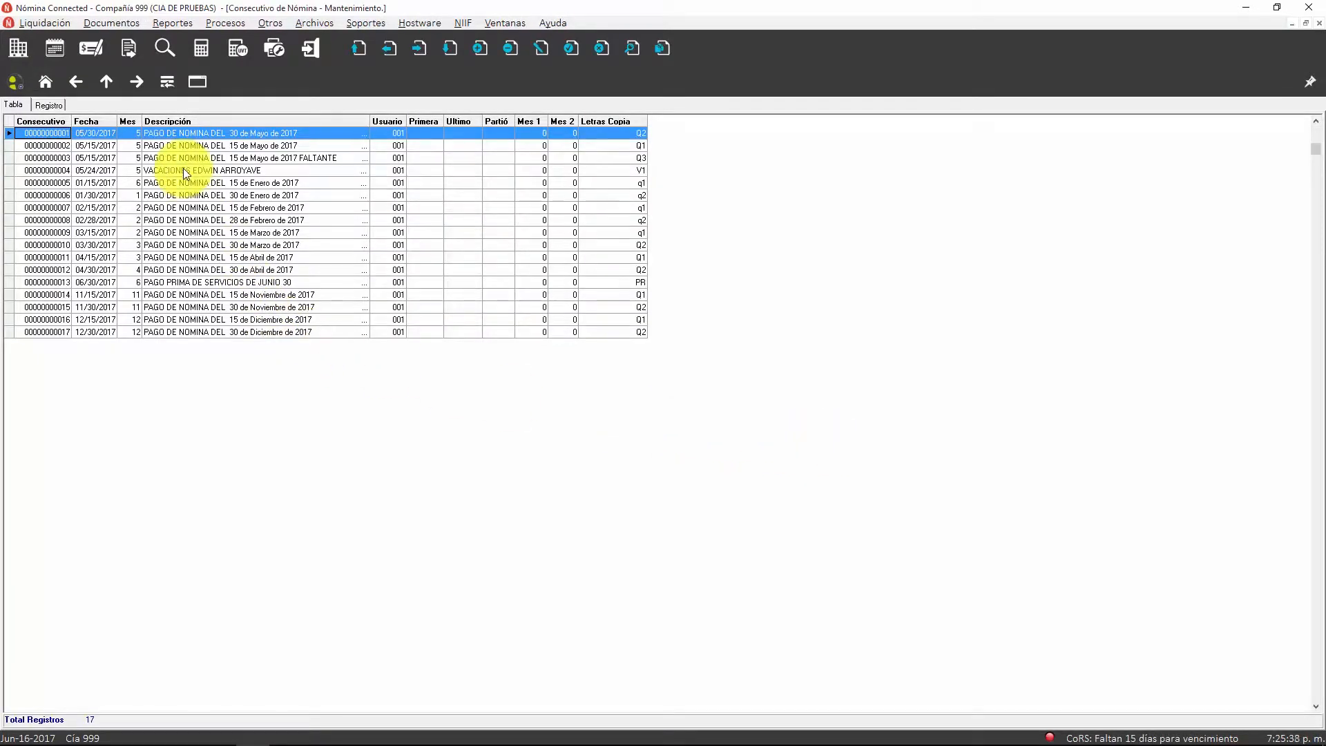
{"action": "key", "text": "Down"}
{"action": "key", "text": "Down"}
{"action": "key", "text": "Down"}
{"action": "key", "text": "Down"}
{"action": "key", "text": "Down"}
{"action": "key", "text": "Down"}
{"action": "key", "text": "Down"}
{"action": "key", "text": "Down"}
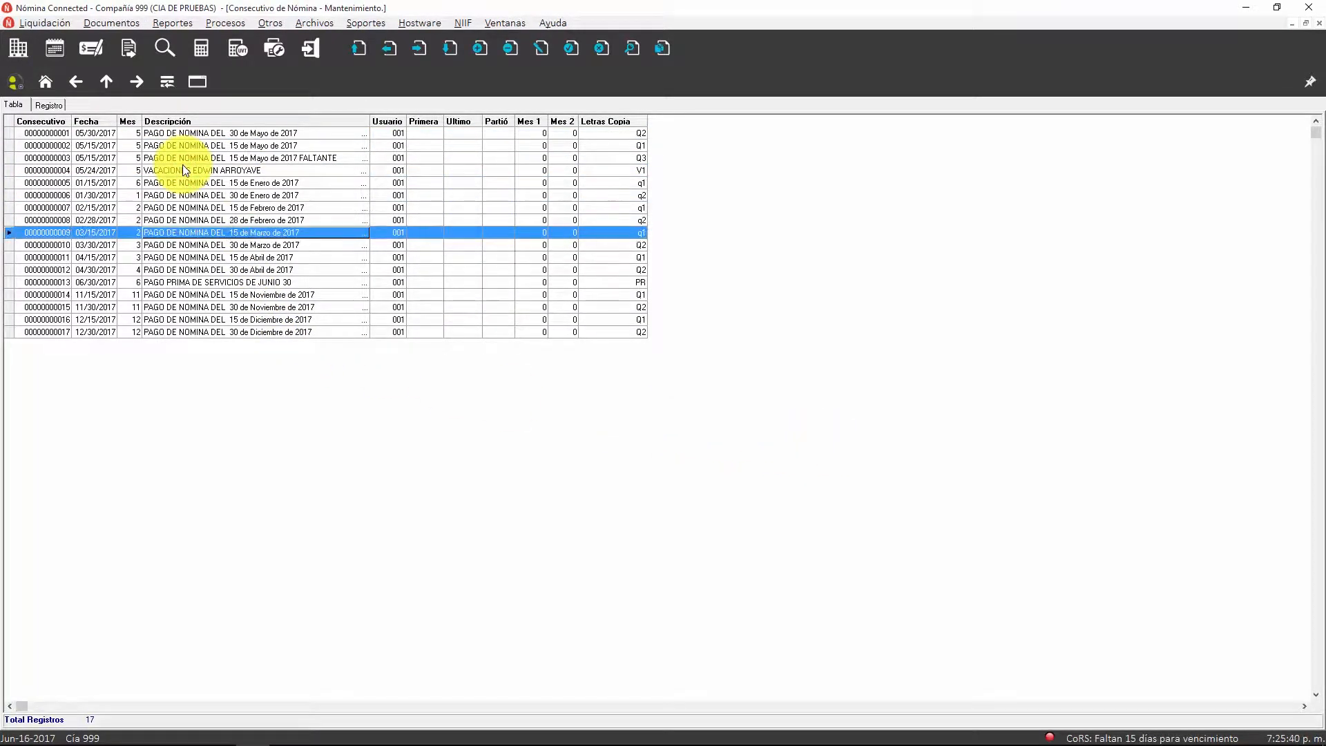
{"action": "key", "text": "Down"}
{"action": "key", "text": "Down"}
{"action": "key", "text": "Down"}
{"action": "key", "text": "Down"}
{"action": "key", "text": "Down"}
{"action": "key", "text": "Down"}
{"action": "key", "text": "Down"}
{"action": "key", "text": "Down"}
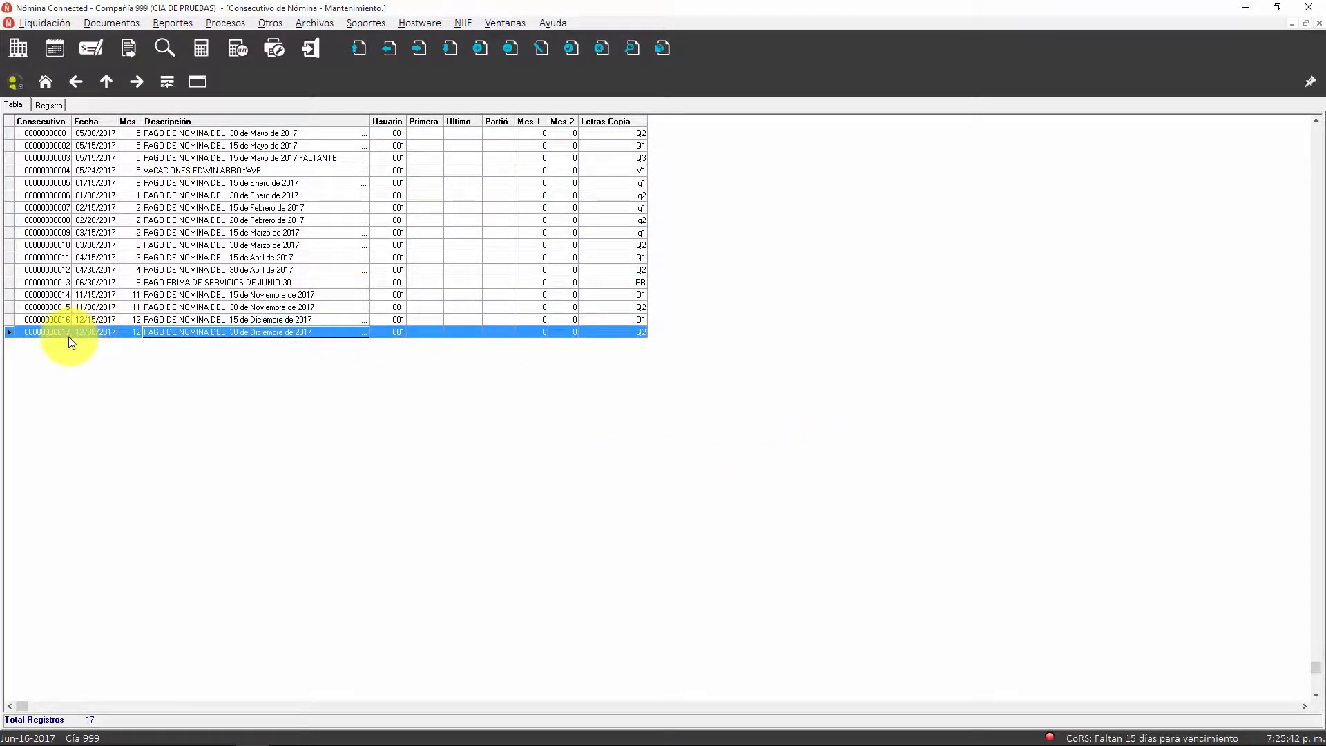
Compare the consecutive numbers with the dates of the November, December, January, February and March payroll records, and close the table
{"action": "left_click", "coordinate": [68, 321]}
{"action": "left_click", "coordinate": [71, 306]}
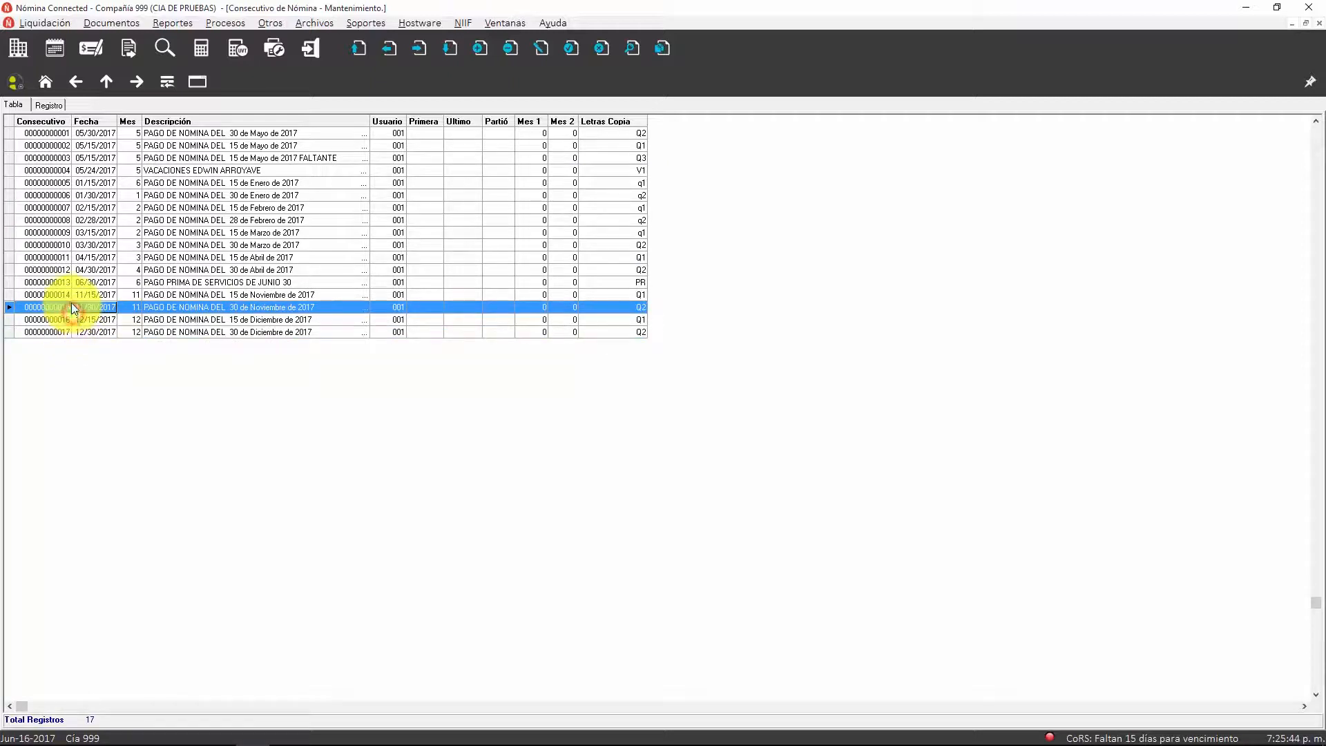
{"action": "left_click", "coordinate": [67, 296]}
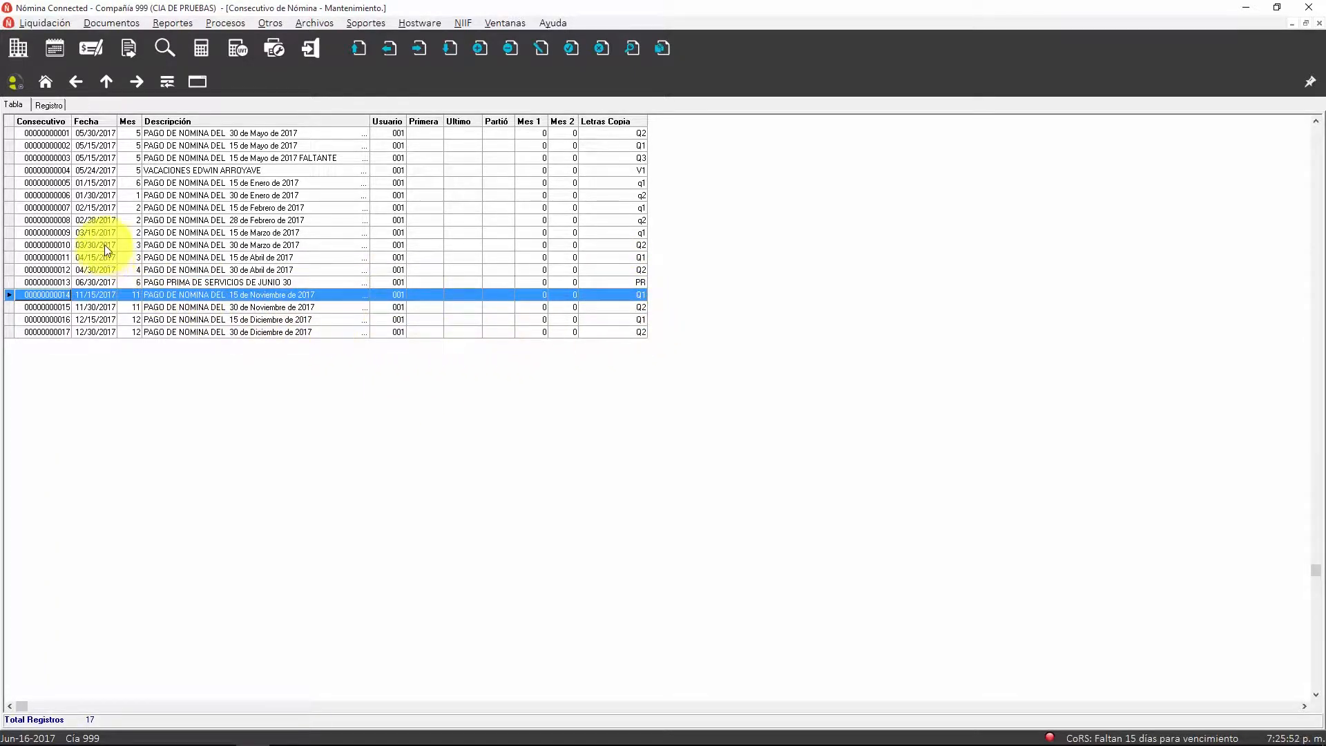
{"action": "left_click", "coordinate": [101, 184]}
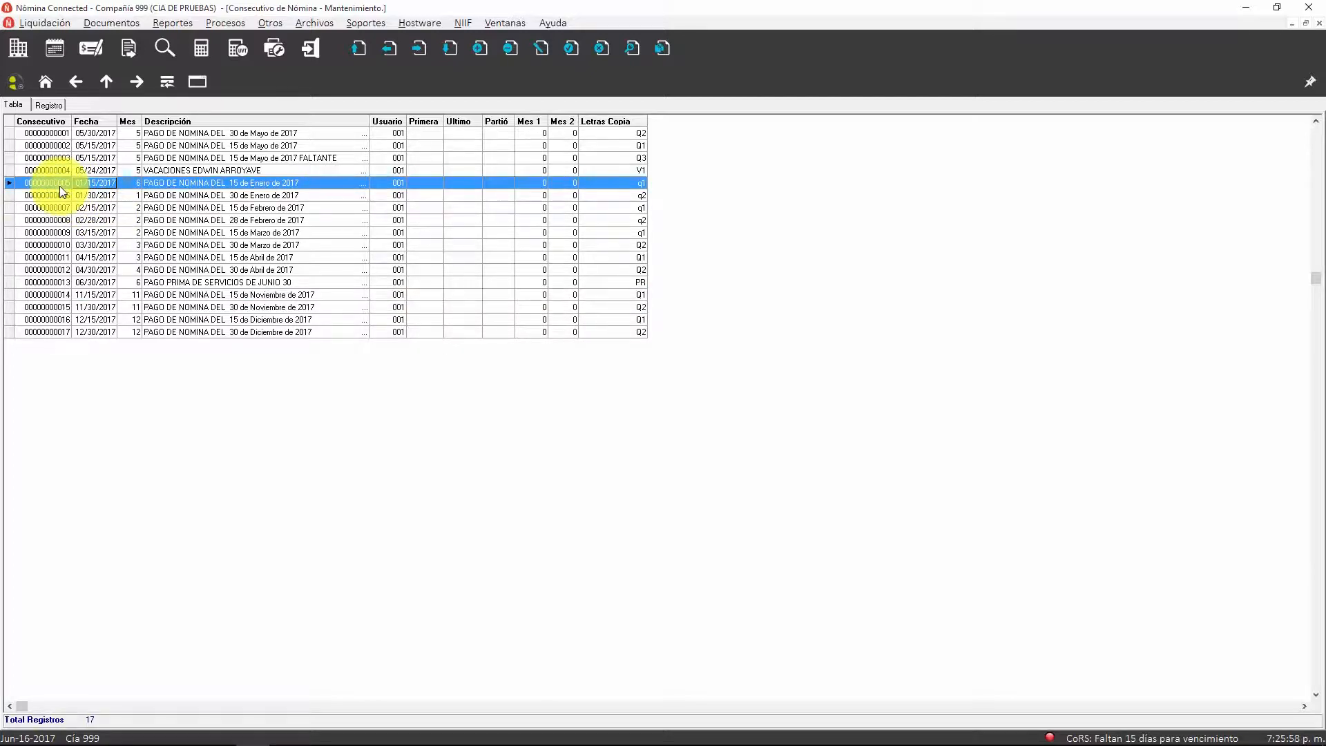
{"action": "left_click", "coordinate": [55, 220]}
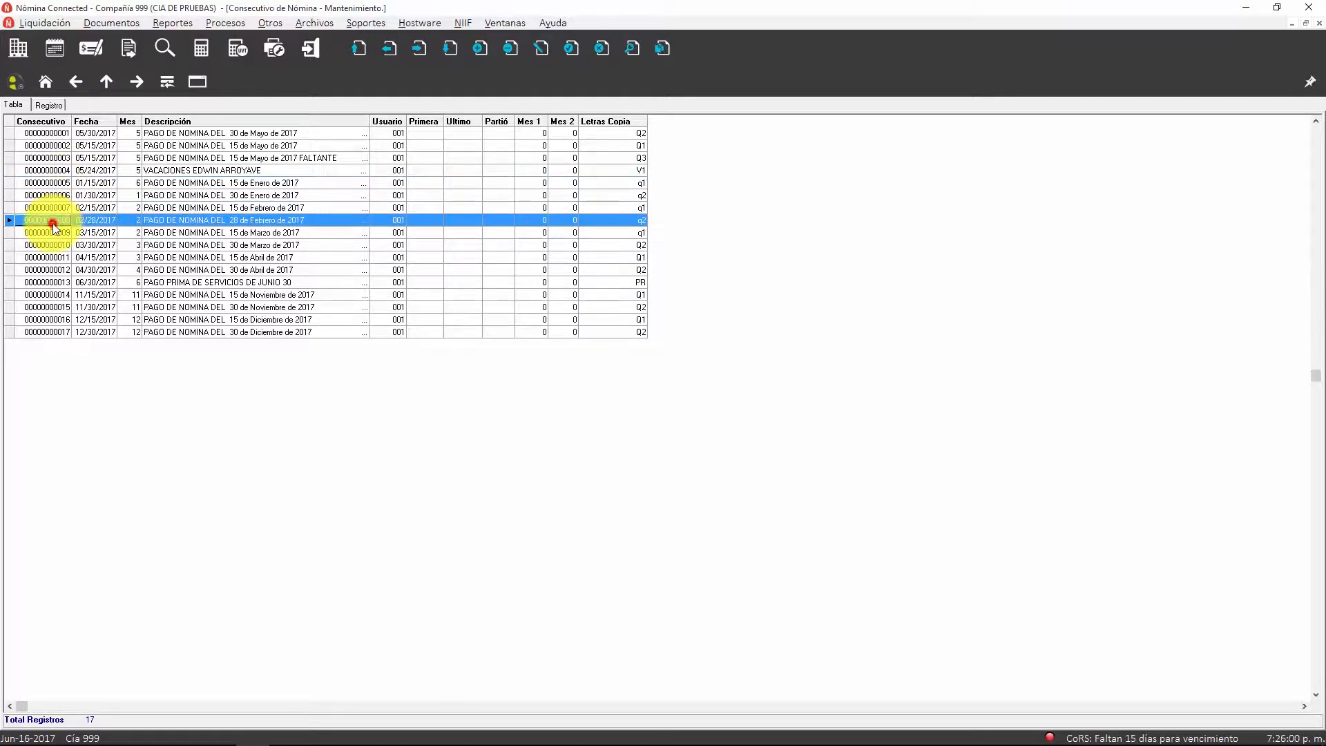
{"action": "left_click", "coordinate": [60, 240]}
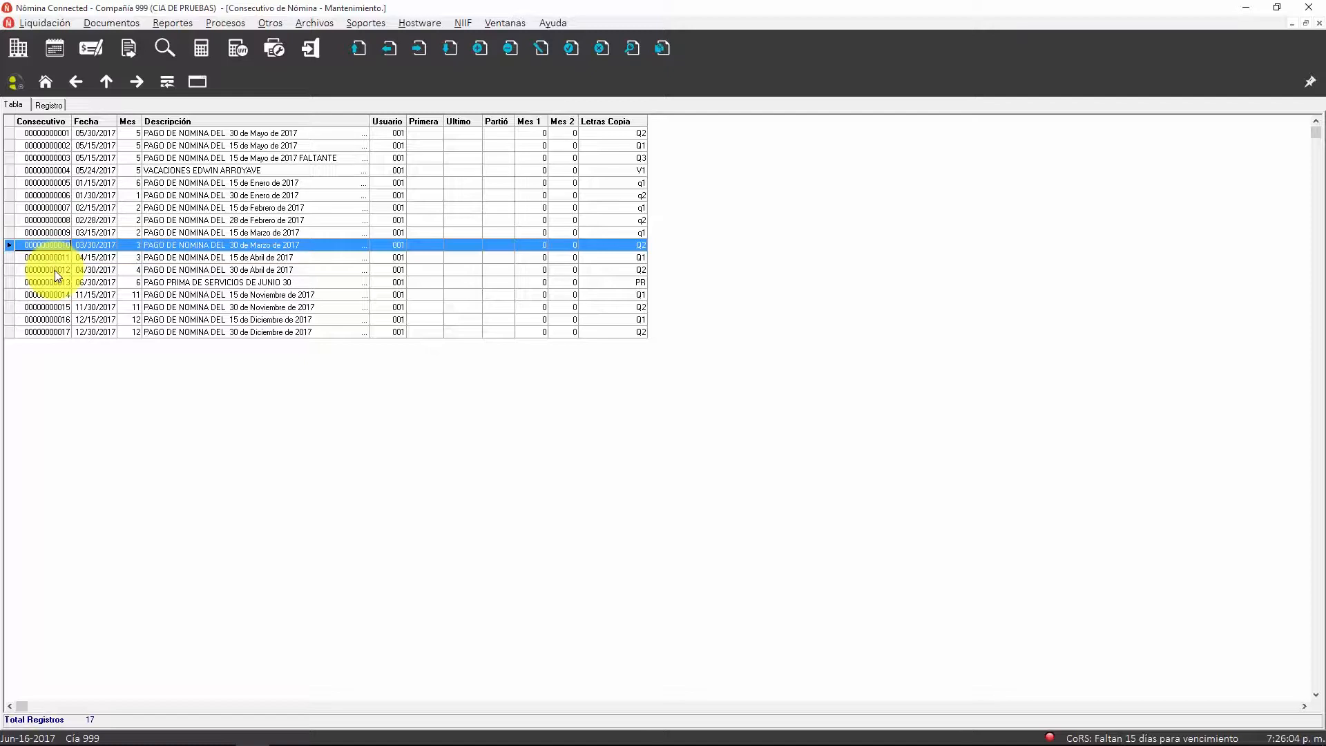
{"action": "key", "text": "Escape"}
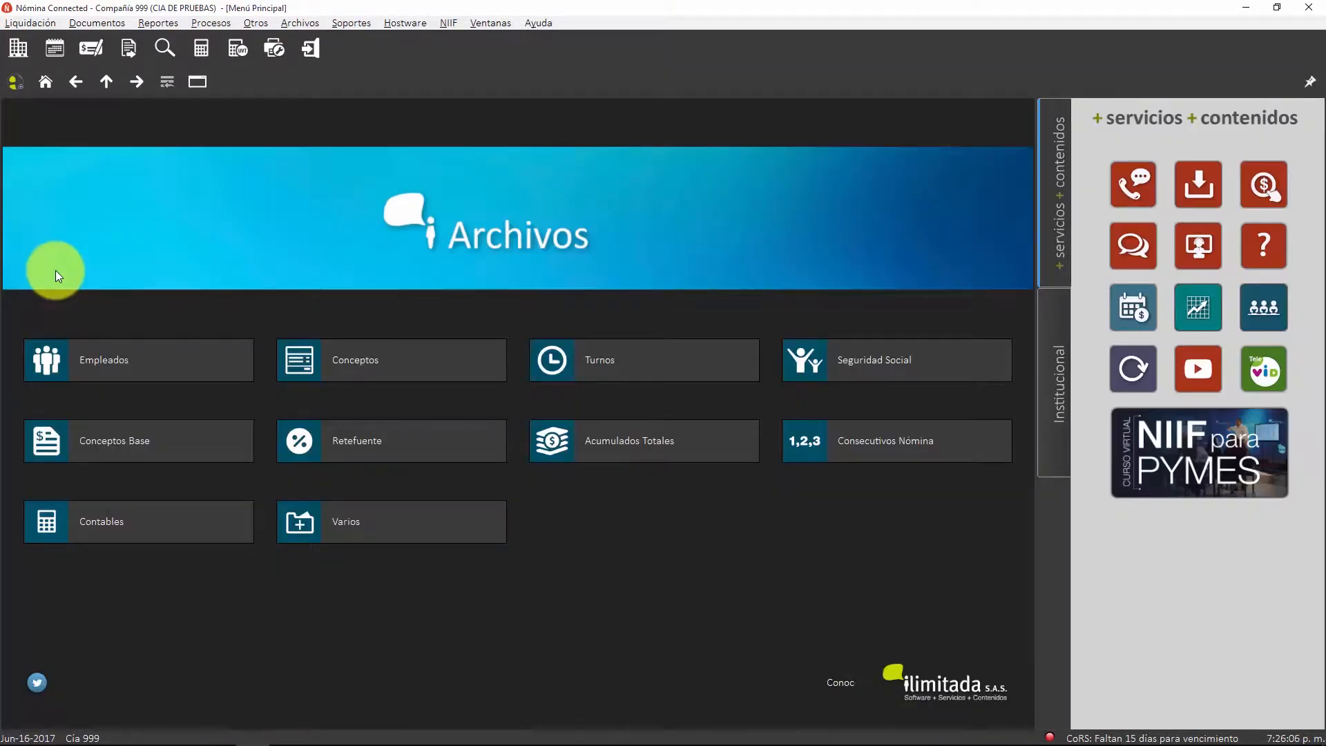
Open the Exportación Normal Acumulada form under the accounting export processes
{"action": "left_click", "coordinate": [45, 81]}
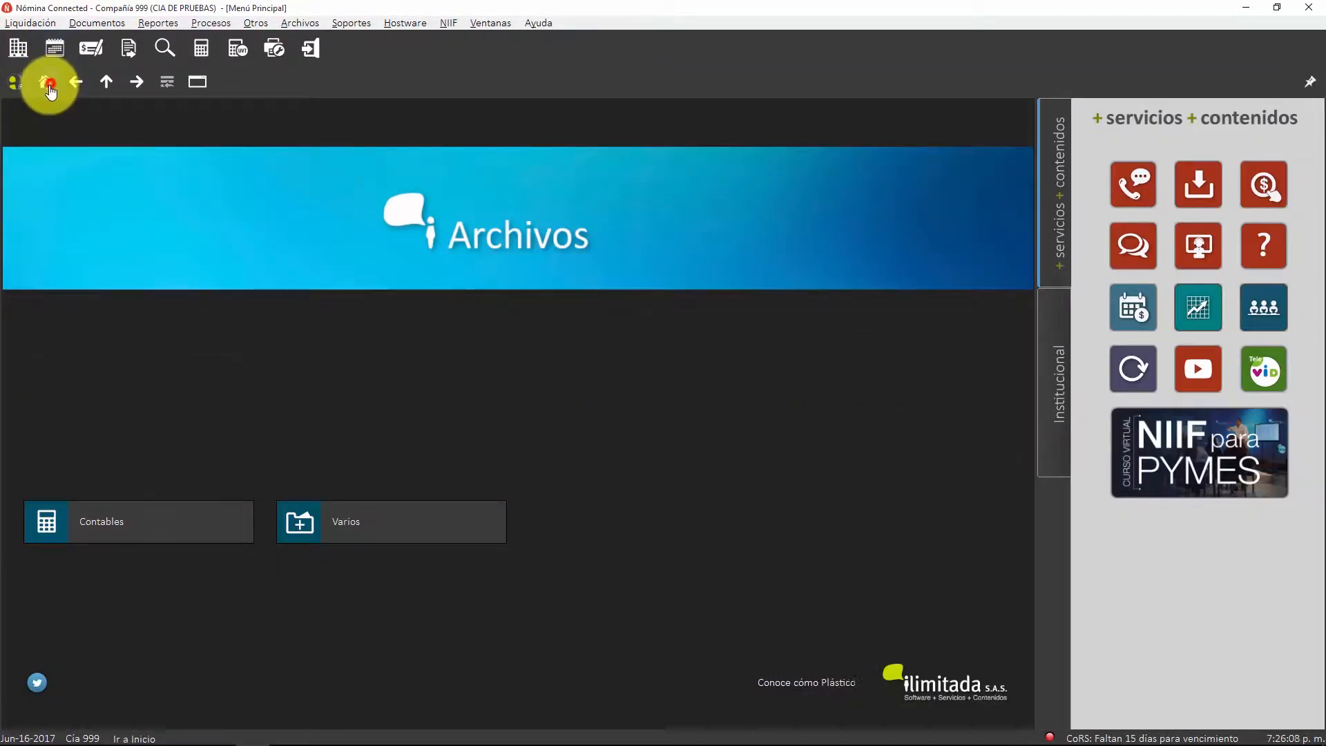
{"action": "left_click", "coordinate": [805, 360]}
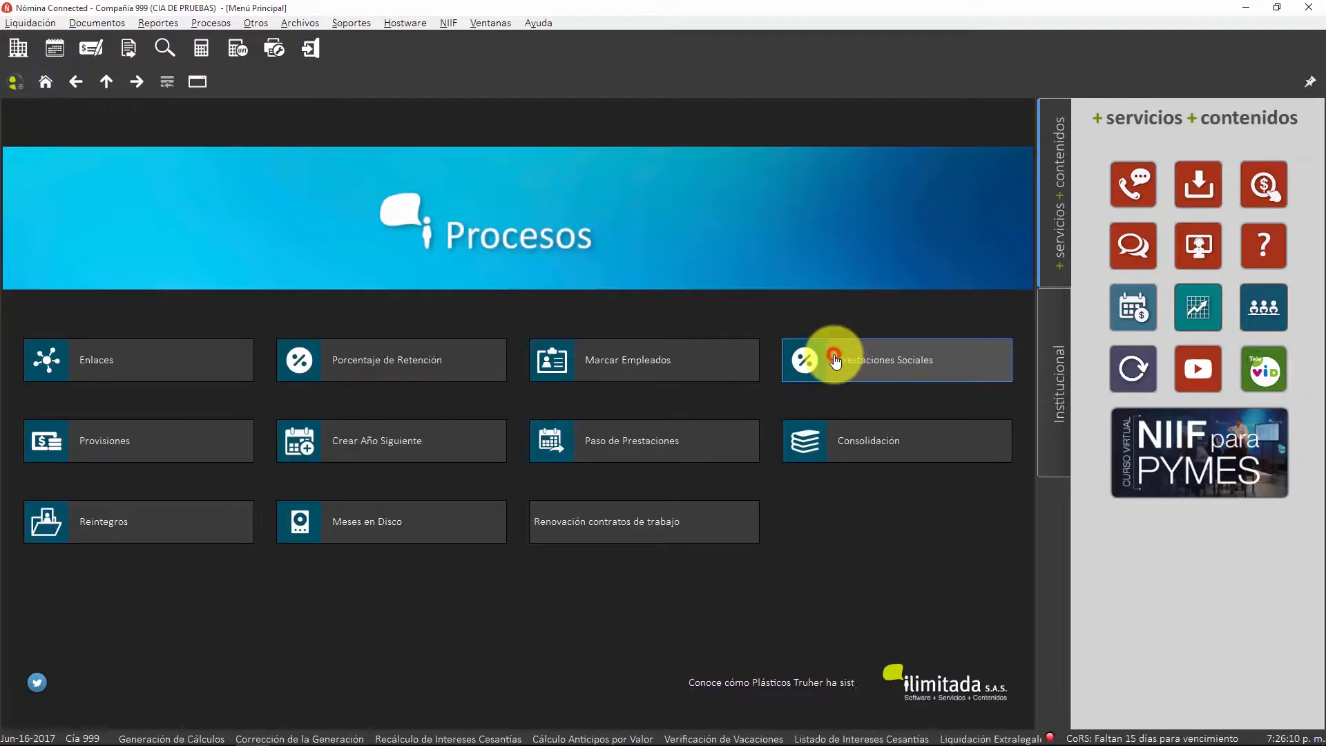
{"action": "left_click", "coordinate": [141, 339]}
{"action": "left_click", "coordinate": [121, 363]}
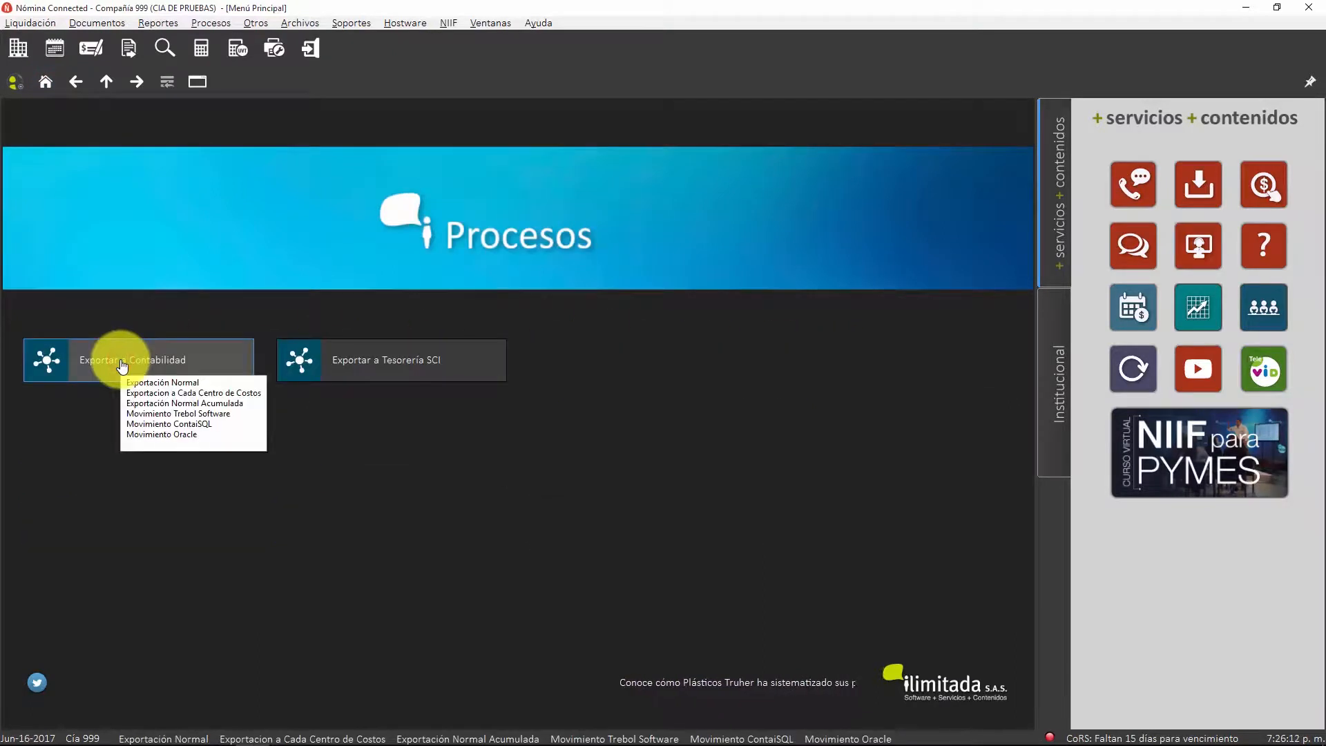
{"action": "left_click", "coordinate": [121, 364]}
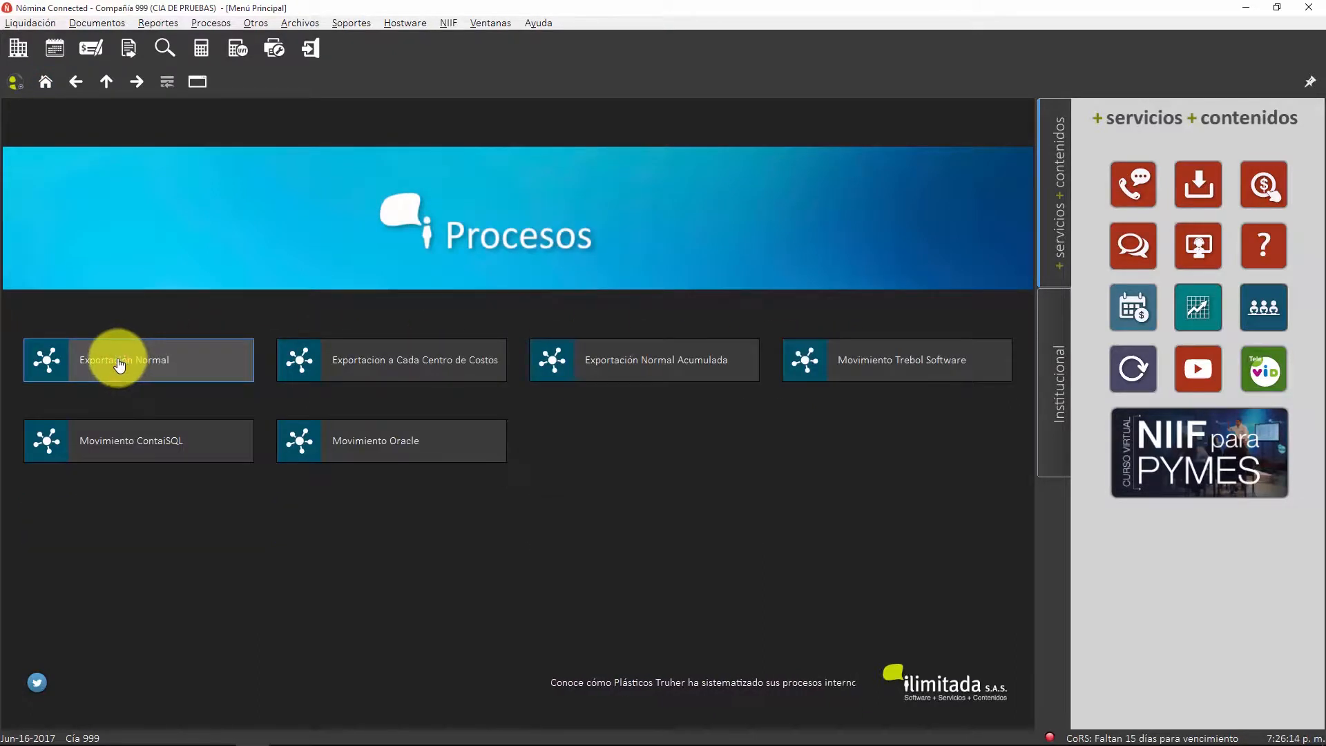
{"action": "left_click", "coordinate": [636, 362]}
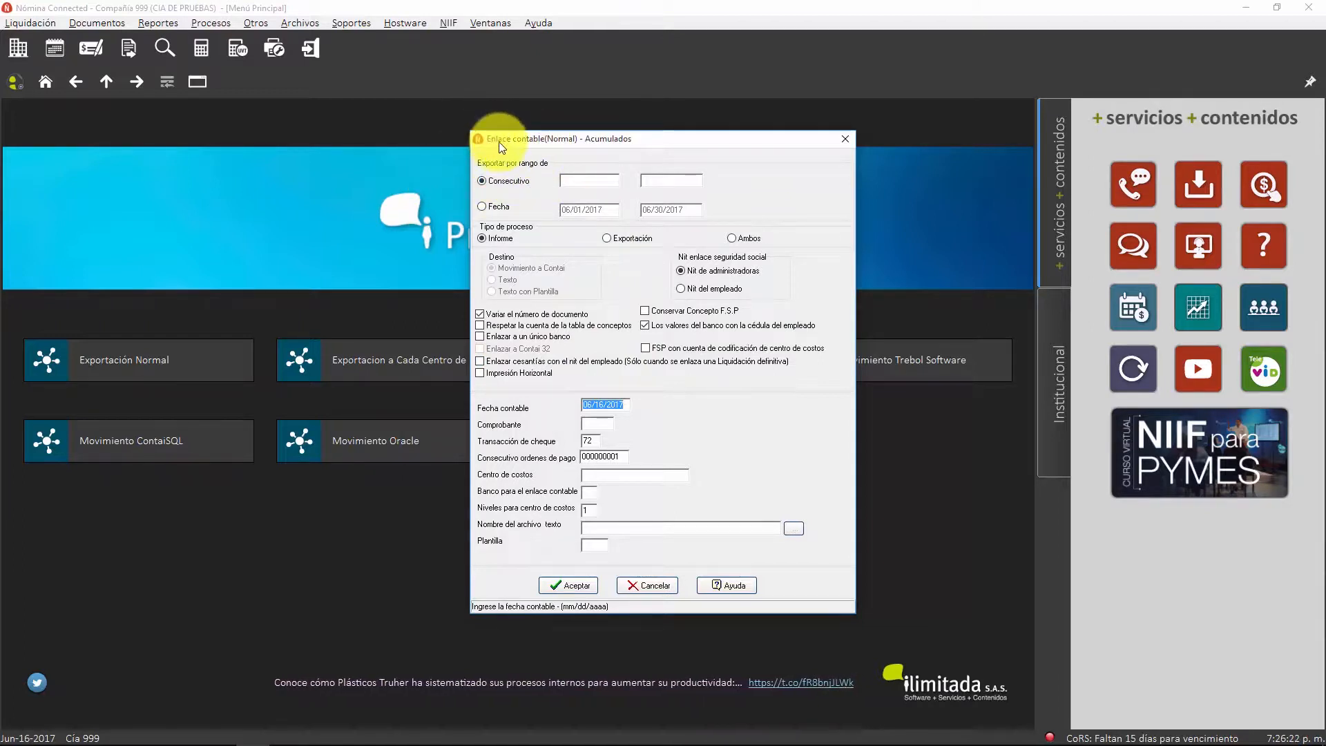
Choose Consecutivo as the export range and browse the list of consecutives for its starting number
{"action": "left_click", "coordinate": [495, 183]}
{"action": "left_click", "coordinate": [595, 177]}
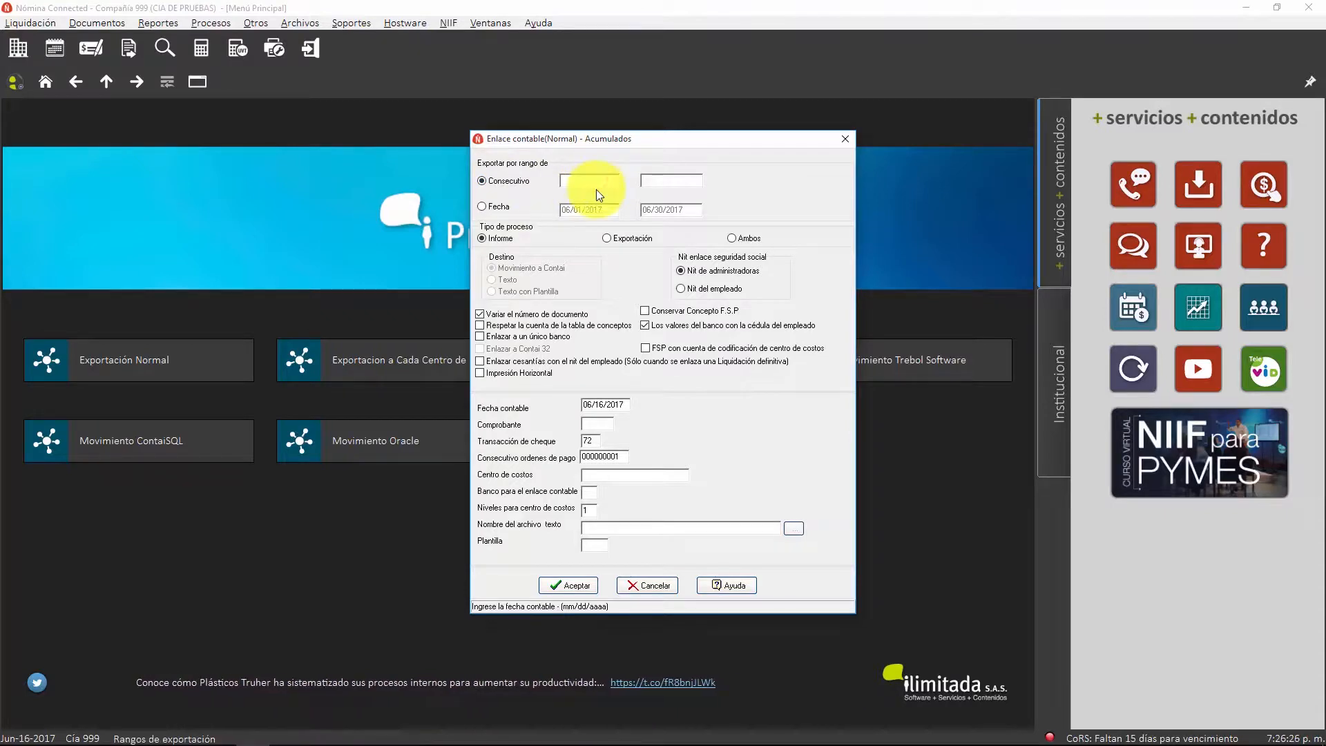
{"action": "double_click", "coordinate": [589, 181]}
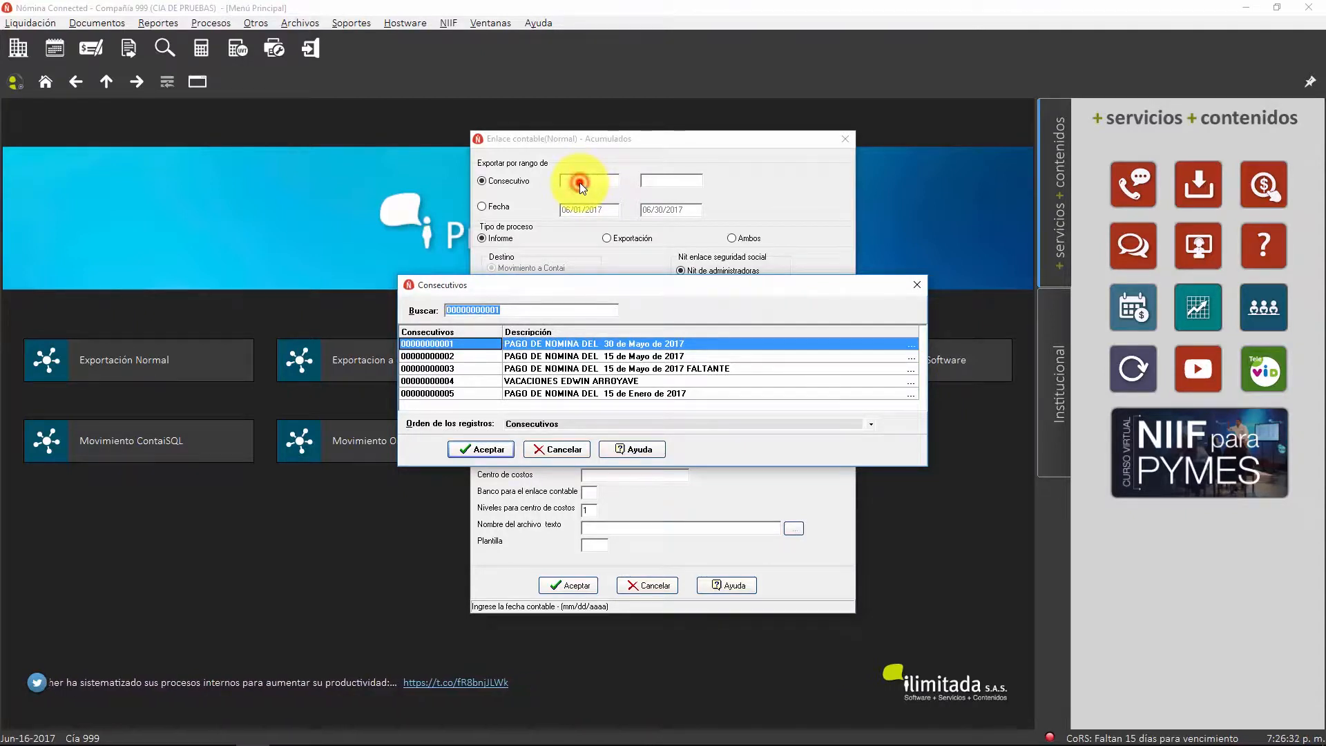
{"action": "left_click", "coordinate": [553, 367]}
{"action": "scroll", "coordinate": [553, 367], "scroll_direction": "down", "scroll_amount": 9}
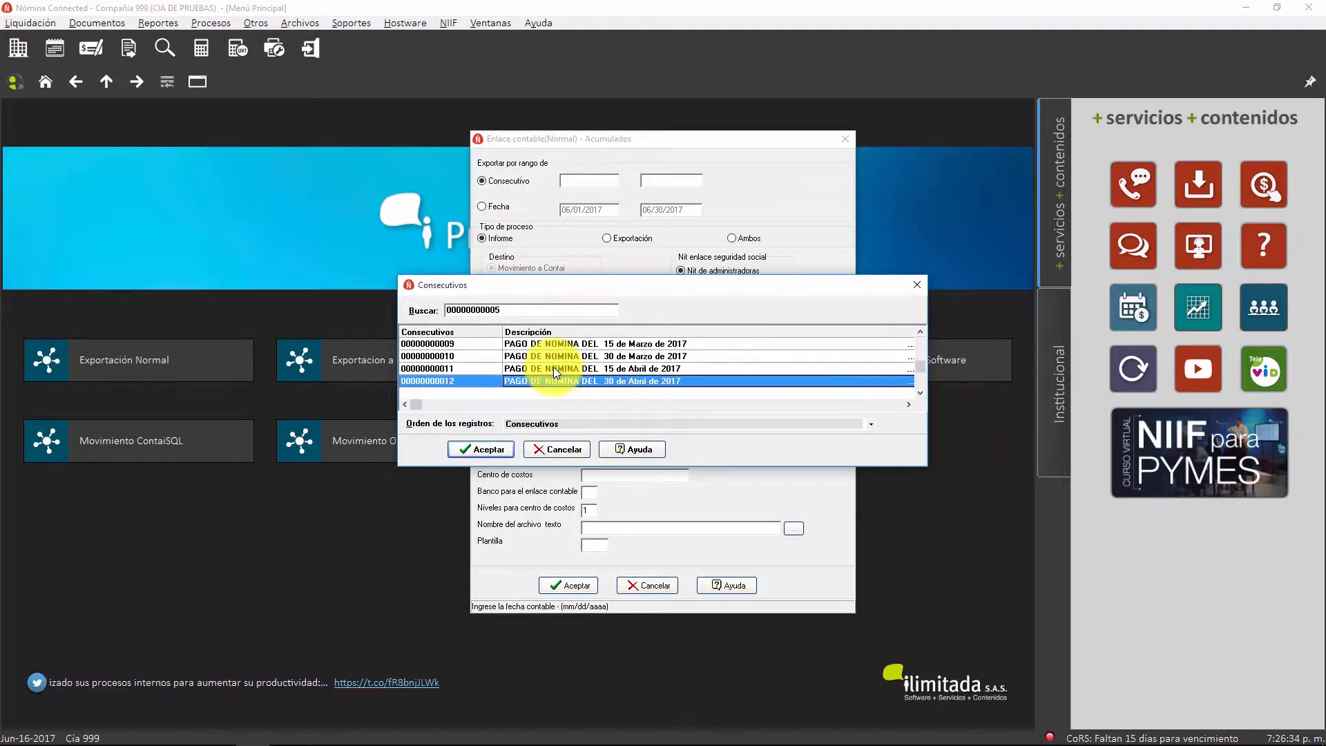
{"action": "scroll", "coordinate": [553, 367], "scroll_direction": "down", "scroll_amount": 3}
{"action": "scroll", "coordinate": [554, 367], "scroll_direction": "up", "scroll_amount": 4}
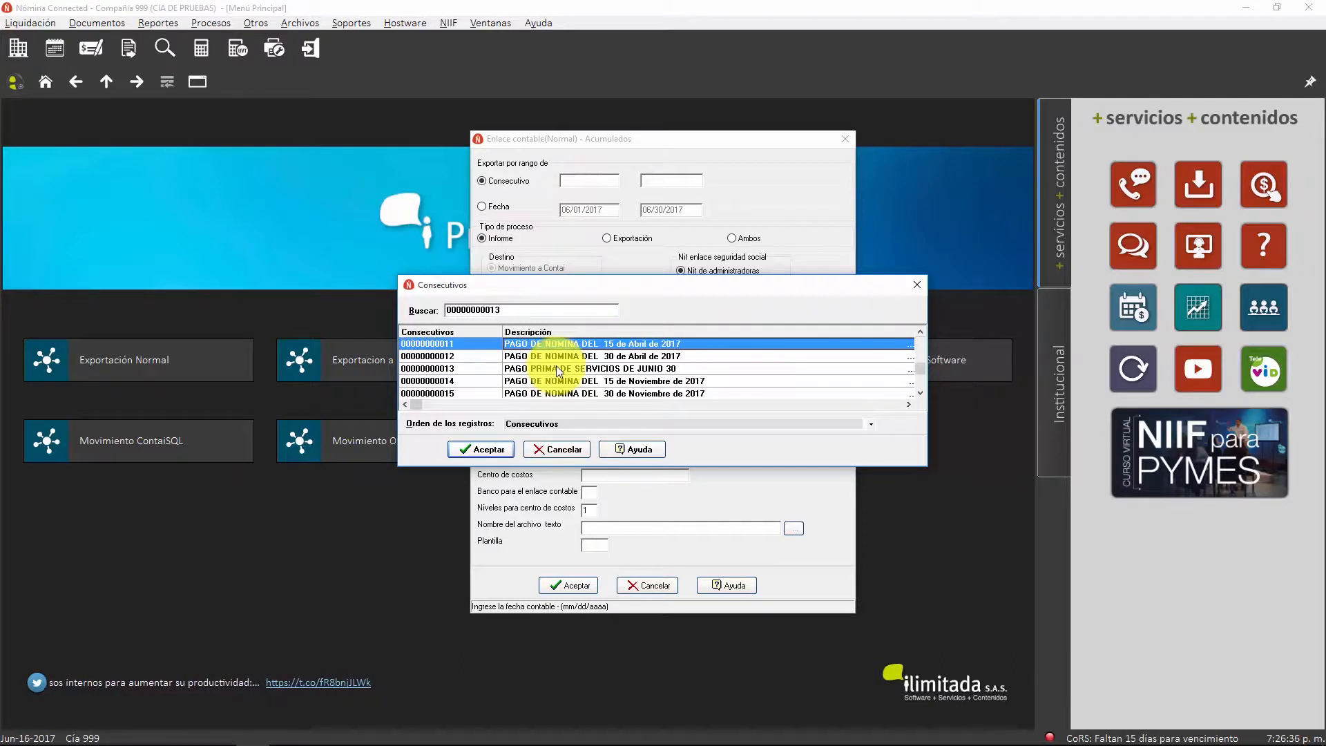
{"action": "double_click", "coordinate": [557, 367]}
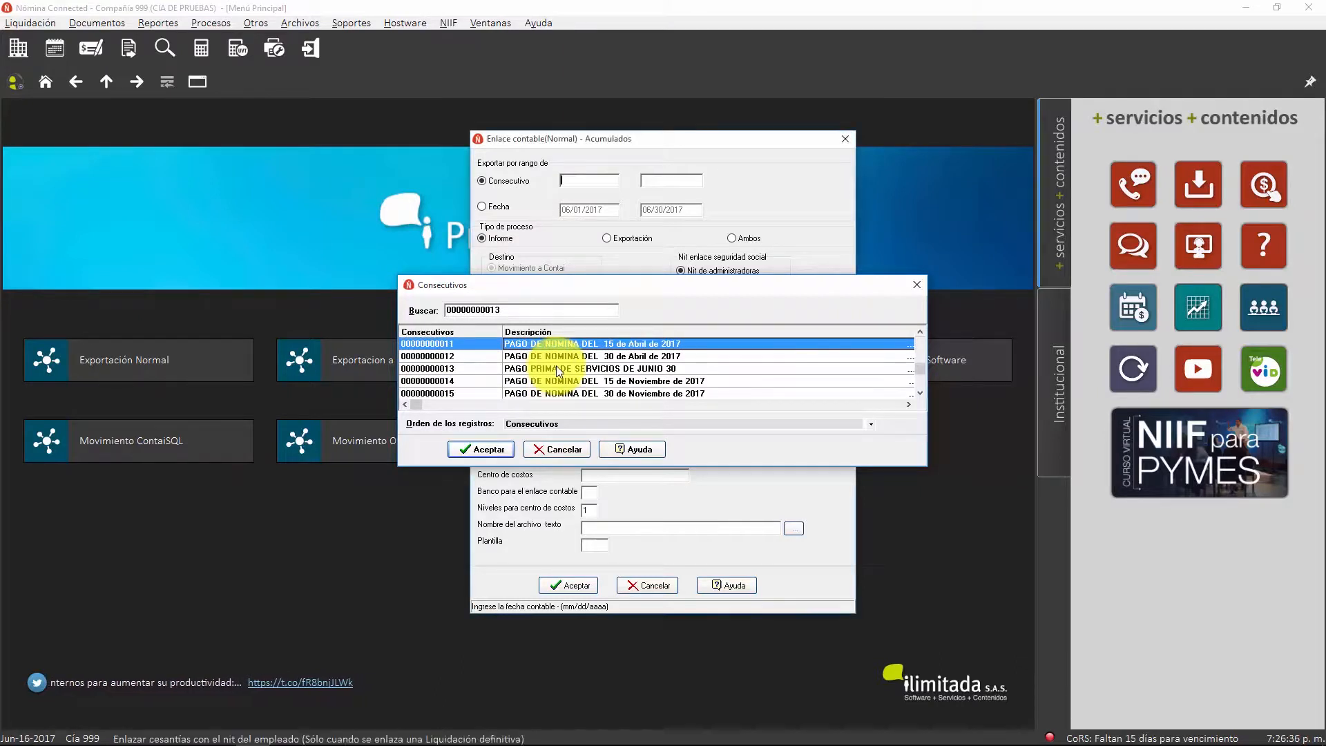
Set the export range by Fecha from 04/01/2017 to 04/30/2017 and choose Informe as the process type
{"action": "left_click", "coordinate": [508, 205]}
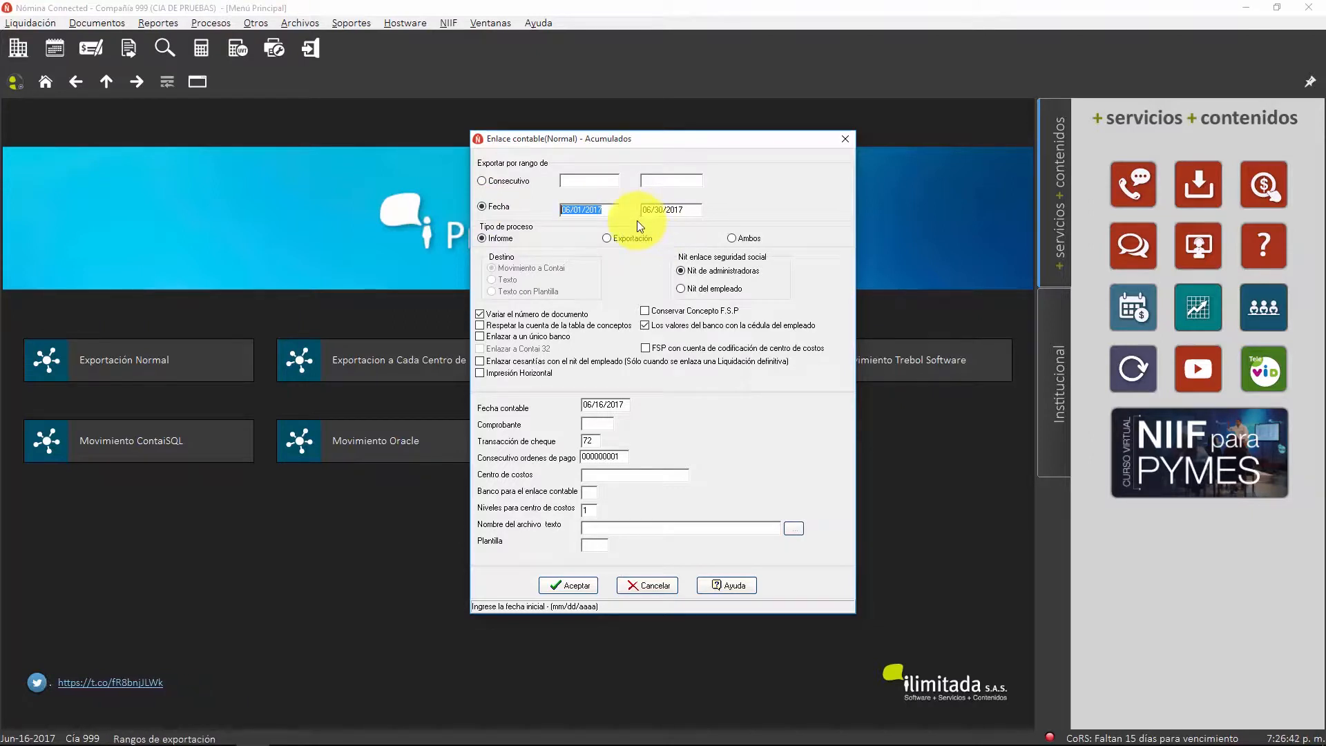
{"action": "type", "text": "041"}
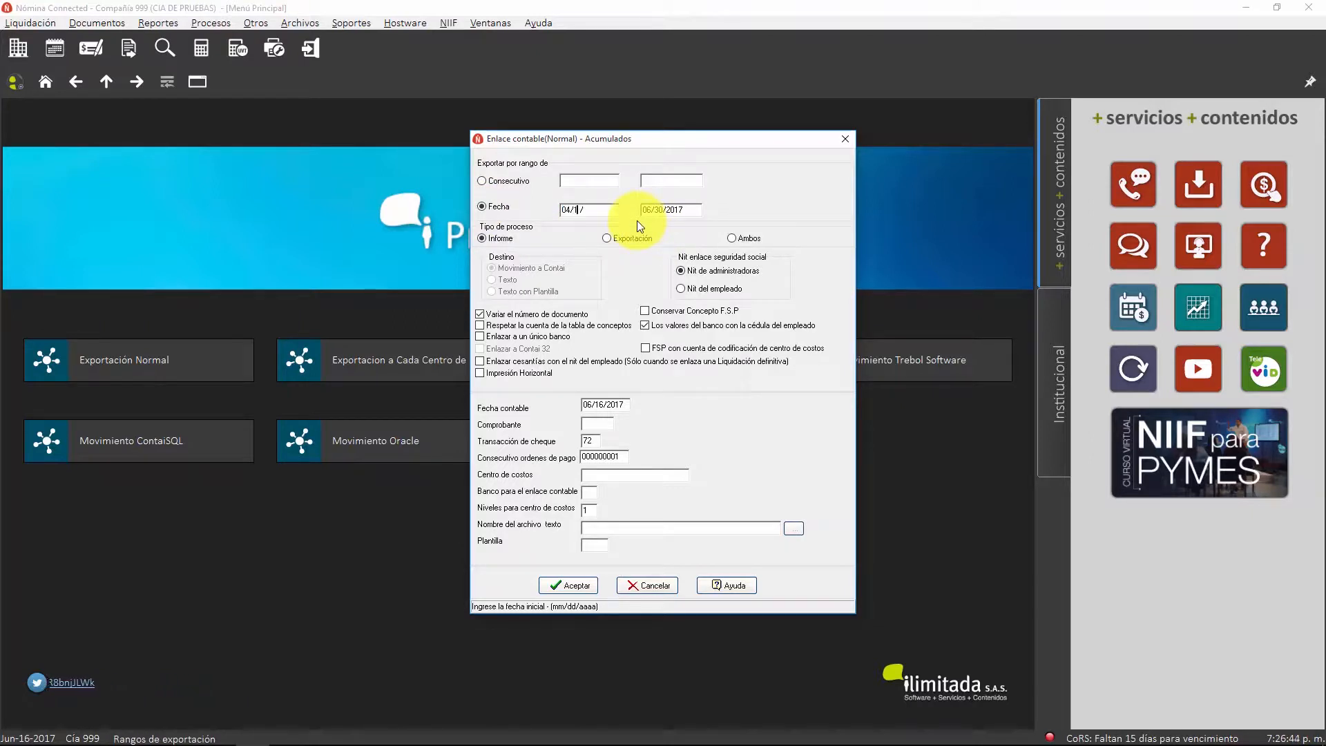
{"action": "type", "text": "012017"}
{"action": "key", "text": "Tab"}
{"action": "type", "text": "04/"}
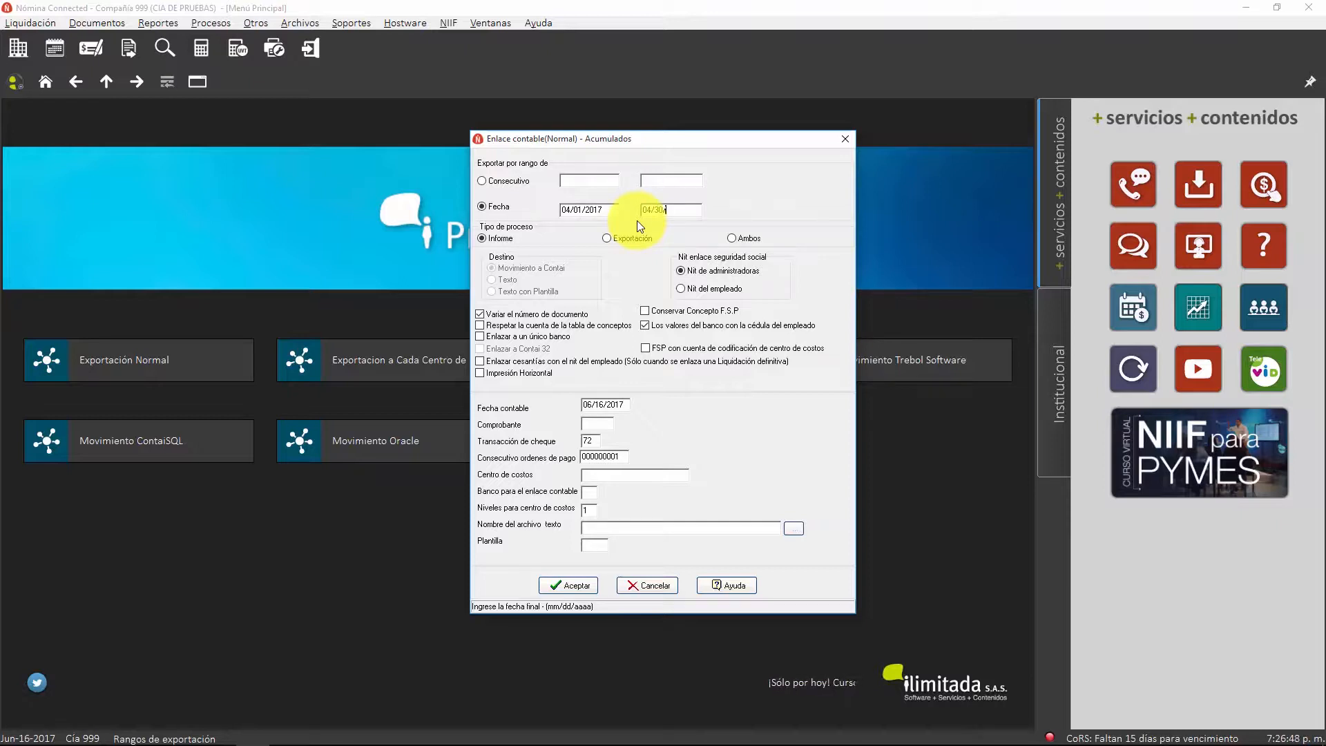
{"action": "type", "text": "30/2017"}
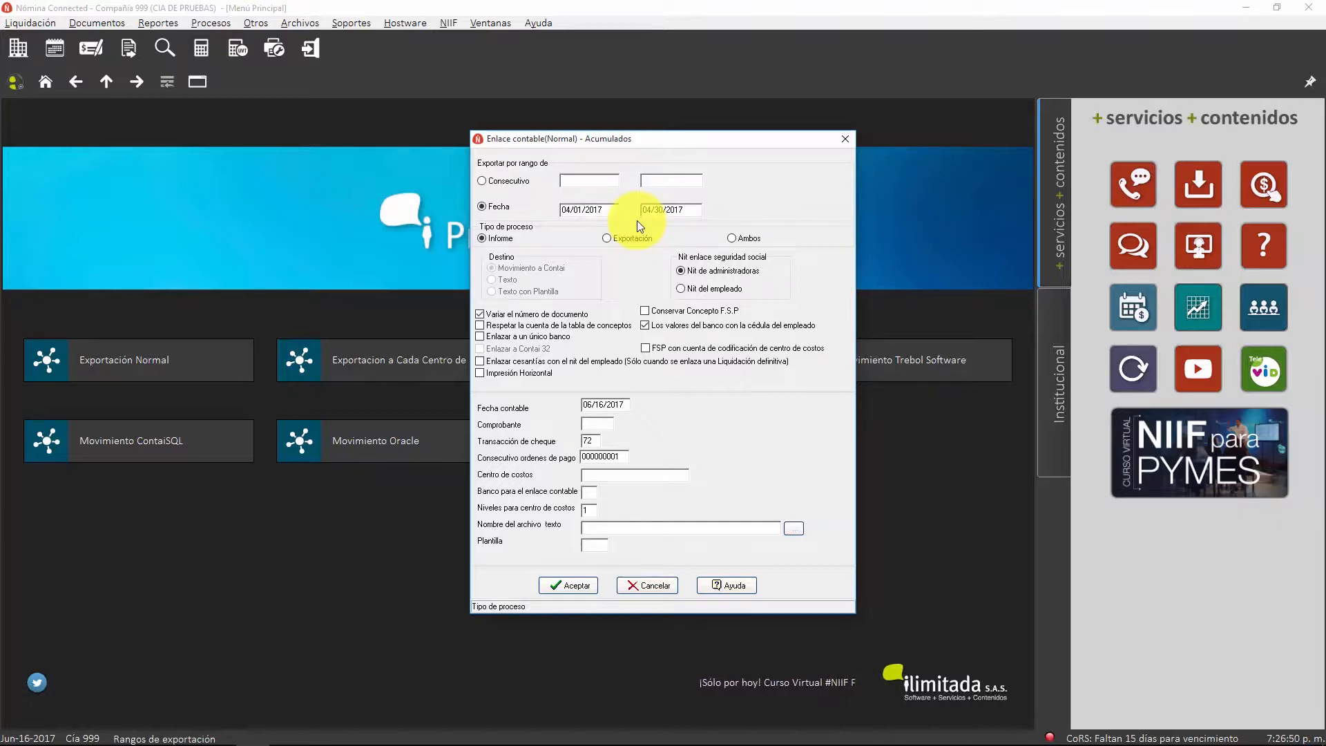
{"action": "left_click", "coordinate": [595, 213]}
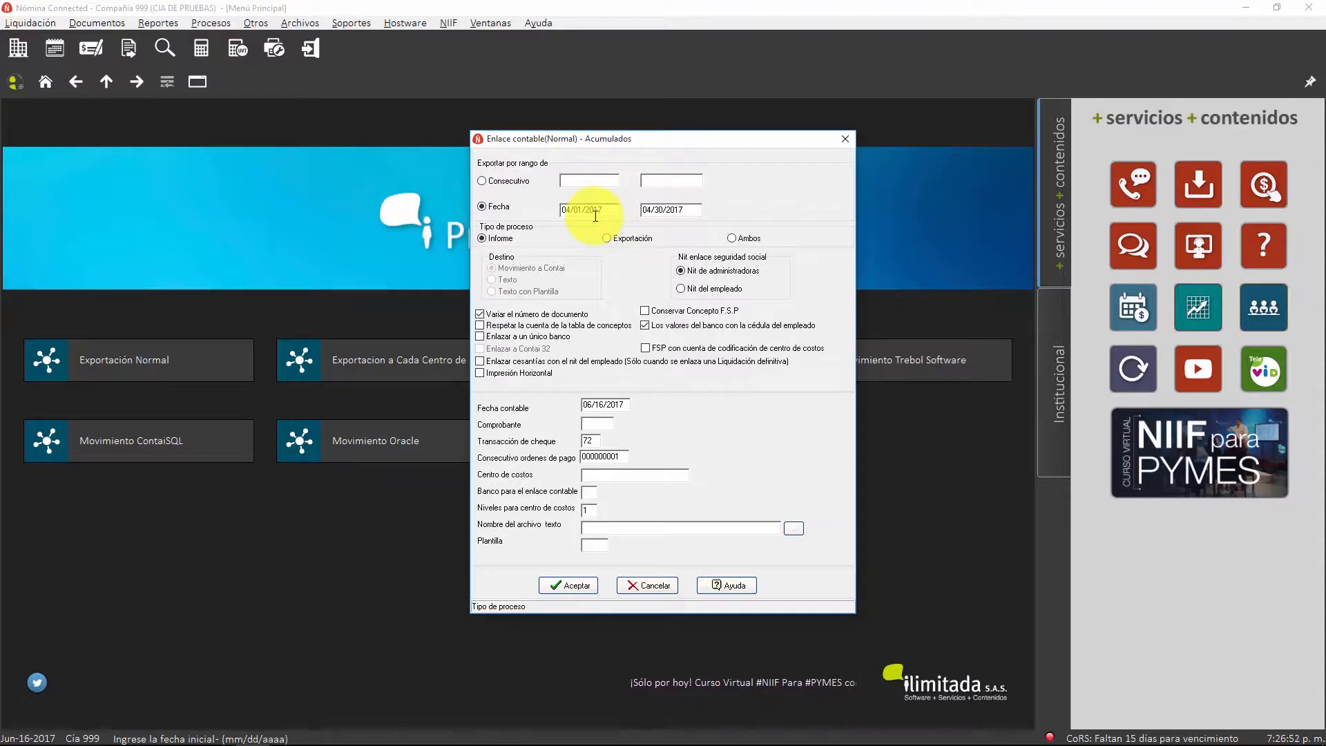
{"action": "left_click", "coordinate": [483, 239]}
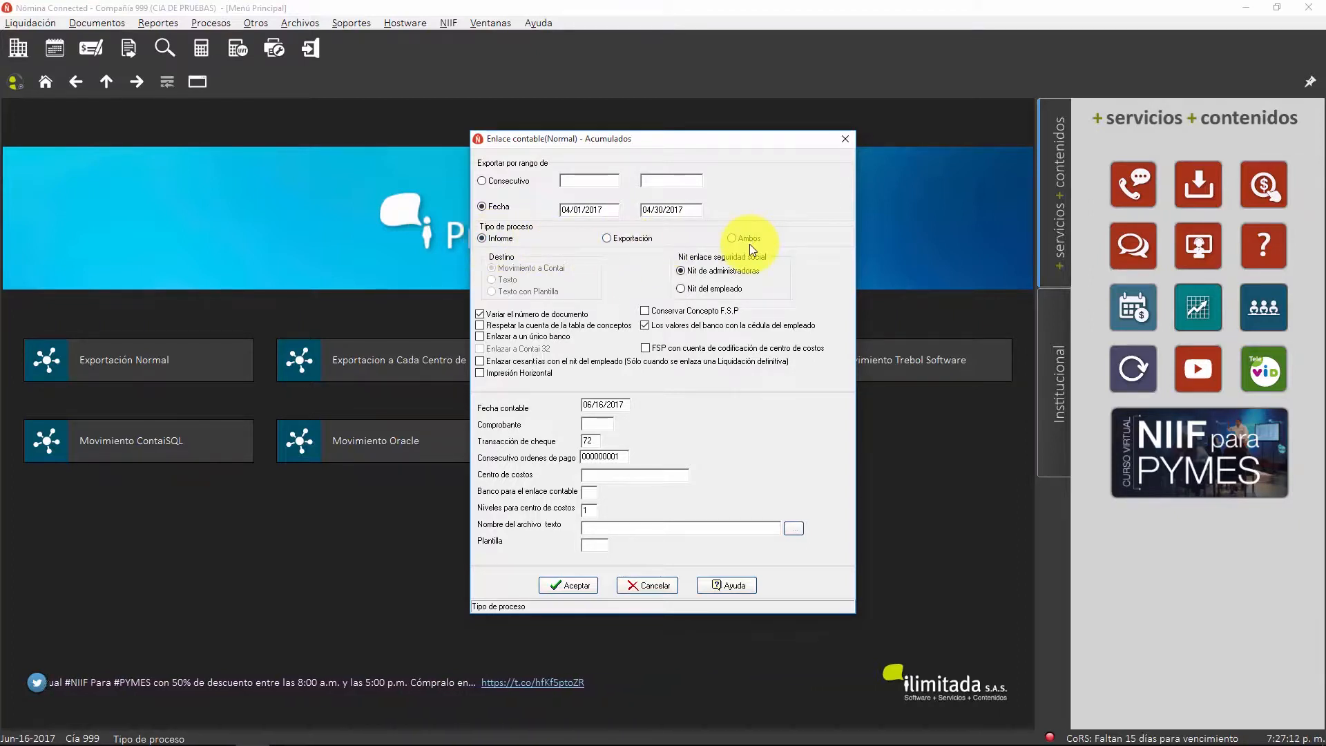
Try the Exportación process type with the destinations Texto, Texto con Plantilla and Movimiento a Contai, and return to Informe
{"action": "left_click", "coordinate": [606, 237]}
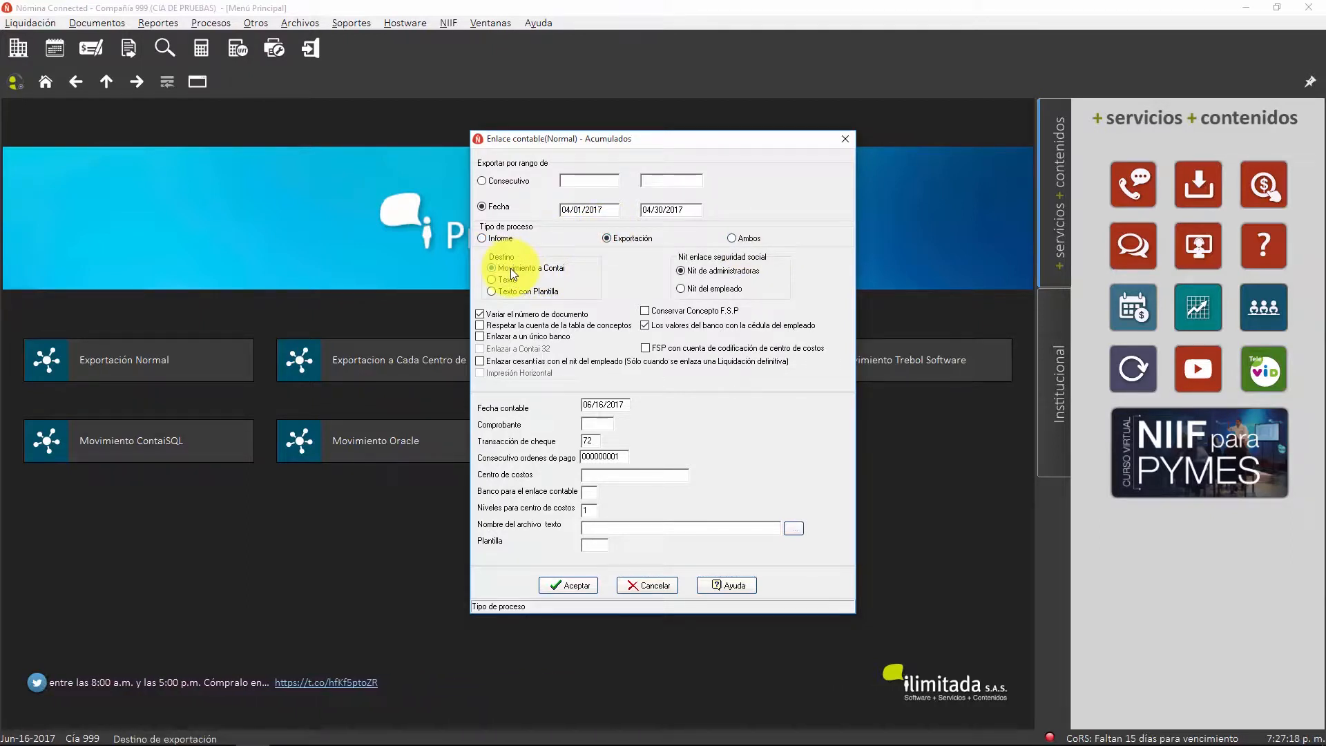
{"action": "left_click", "coordinate": [512, 285]}
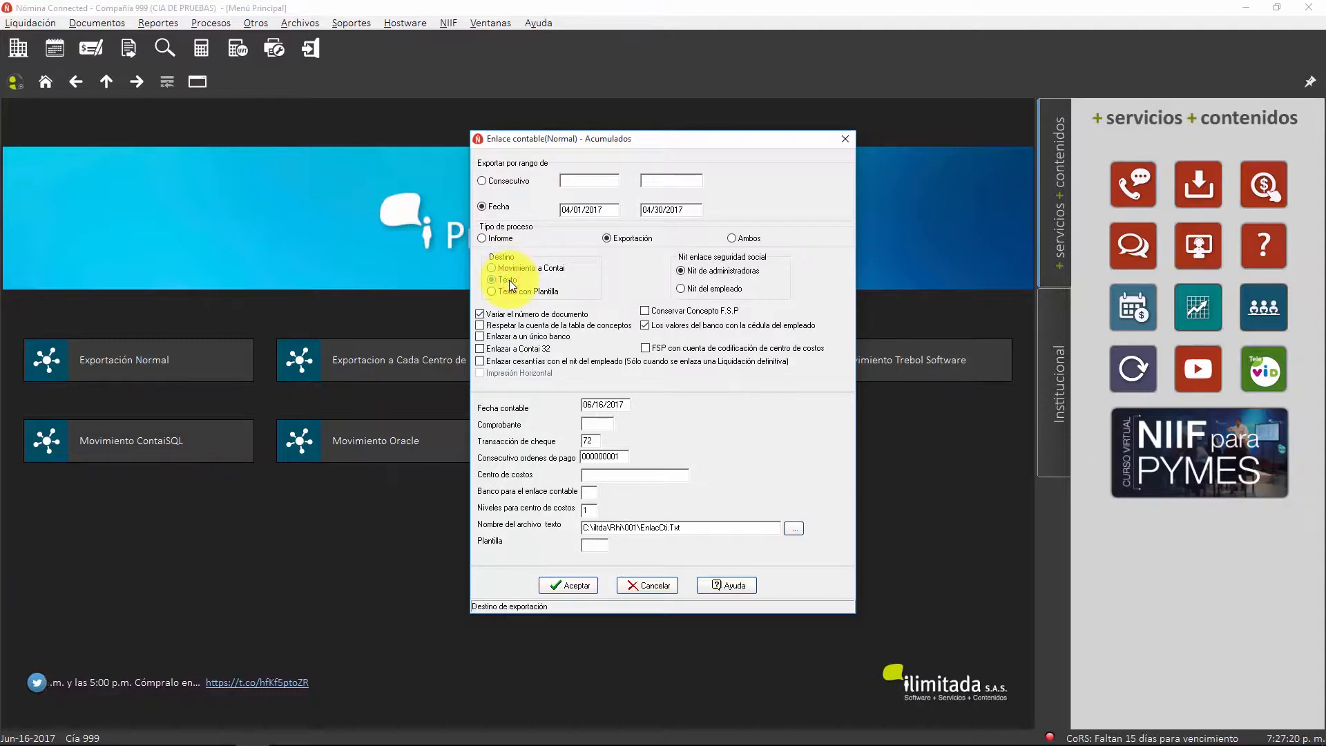
{"action": "left_click", "coordinate": [521, 291]}
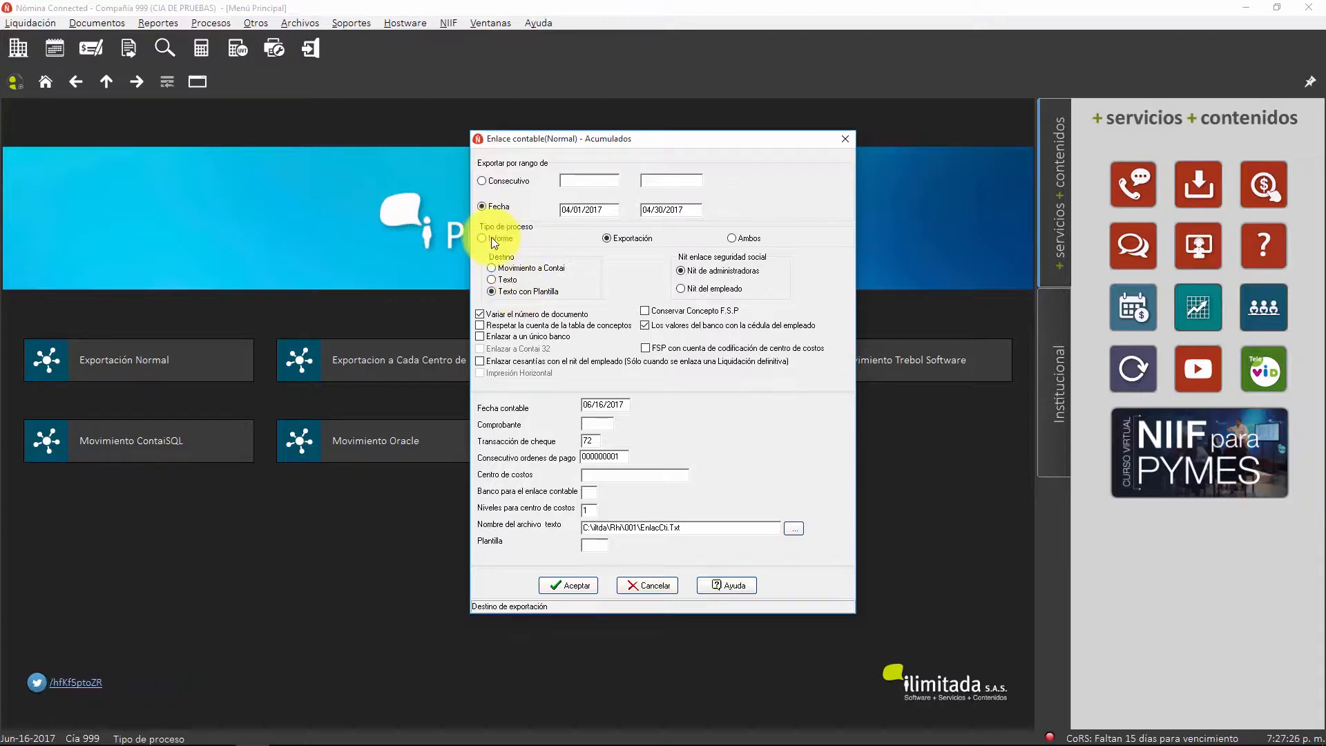
{"action": "left_click", "coordinate": [497, 268]}
{"action": "left_click", "coordinate": [491, 242]}
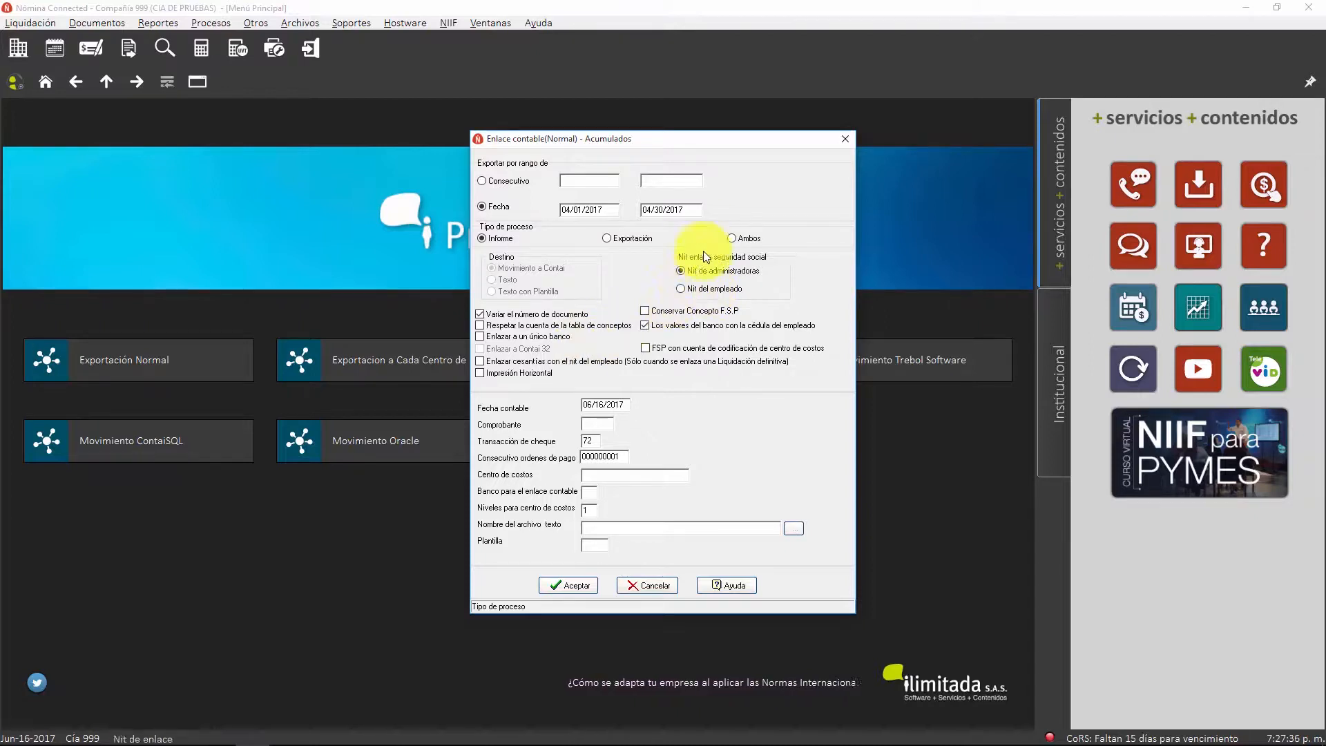
Turn off the Variar el número de documento option for the accounting link
{"action": "left_click", "coordinate": [480, 315]}
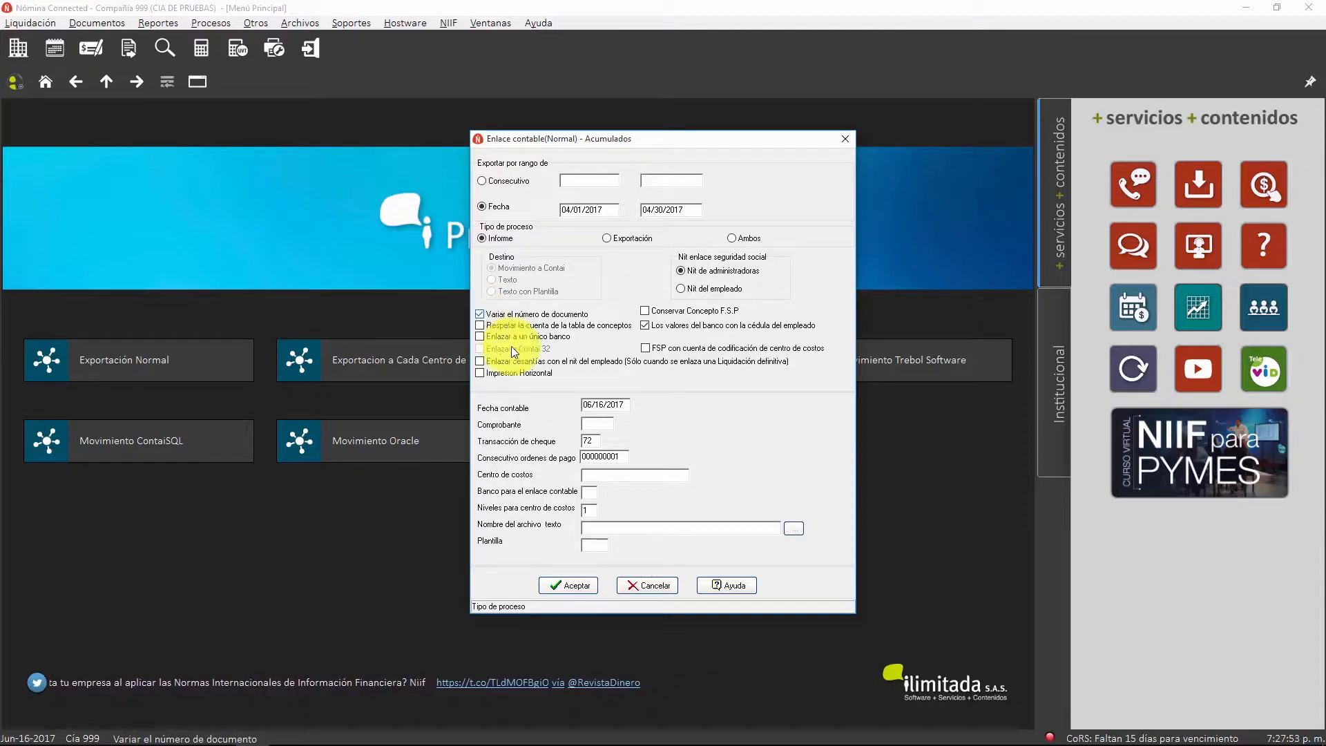
{"action": "left_click", "coordinate": [626, 457]}
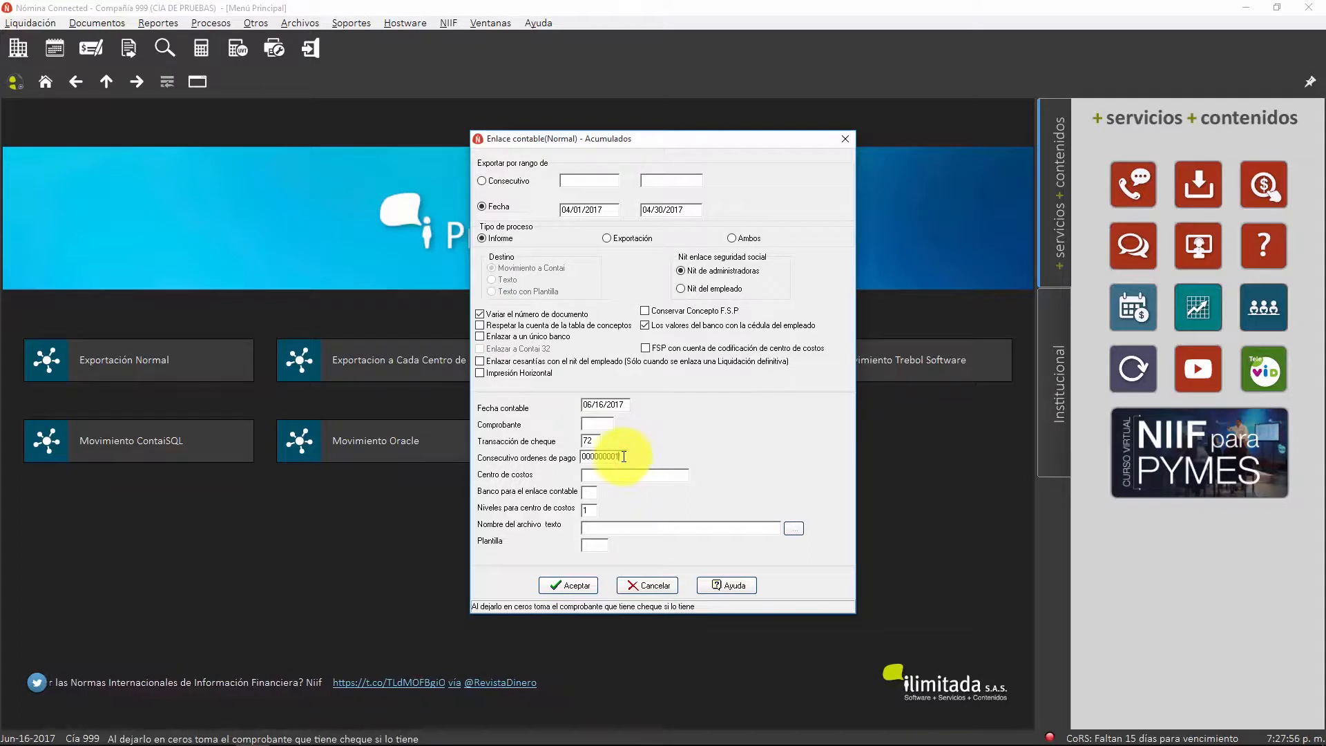
{"action": "left_click_drag", "start_coordinate": [626, 457], "coordinate": [572, 458]}
{"action": "left_click", "coordinate": [479, 313]}
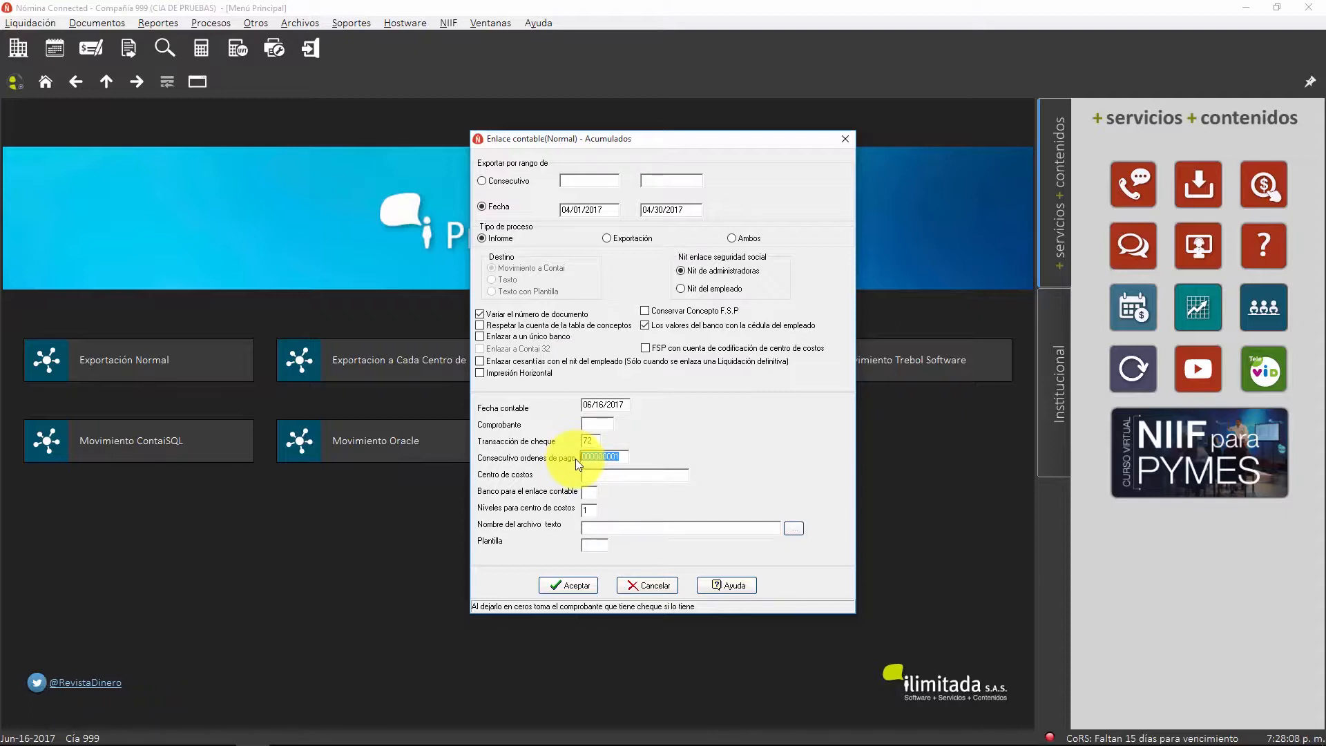
{"action": "left_click", "coordinate": [532, 317]}
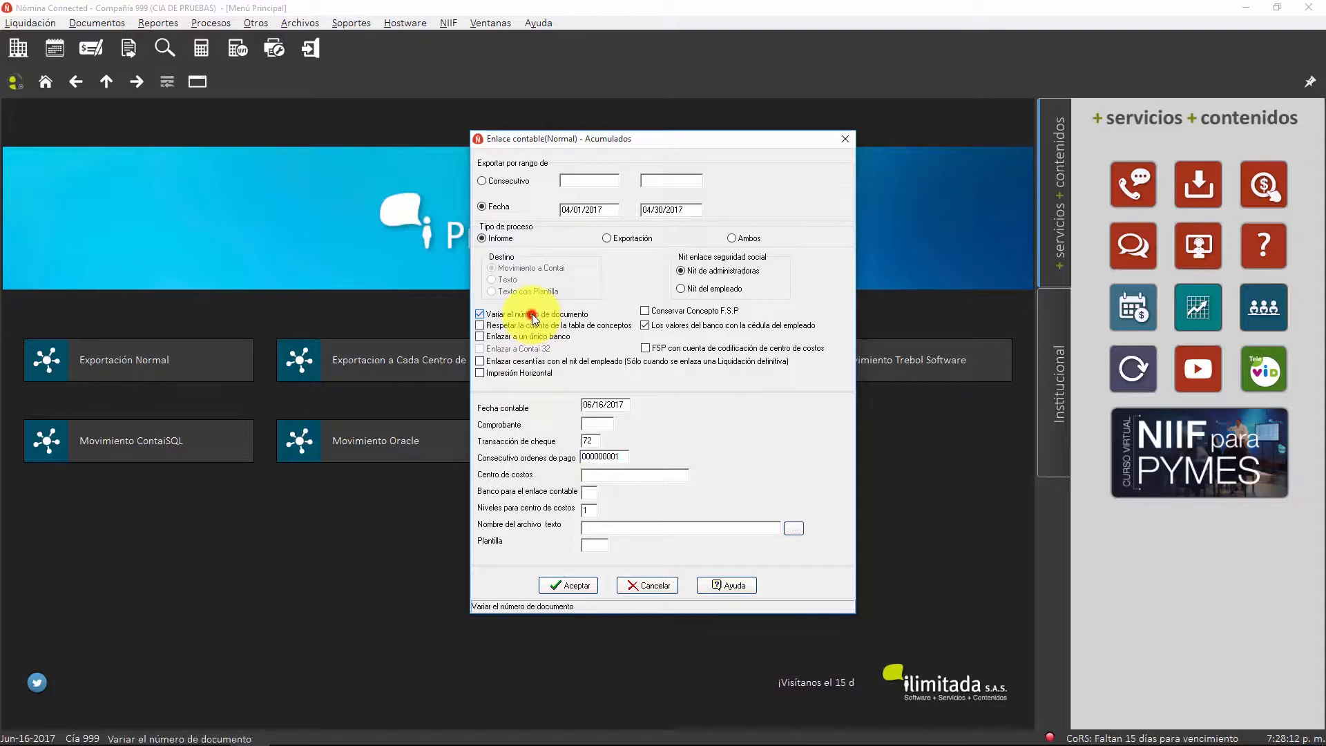
Try to leave Consecutivo ordenes de pago empty and keep Los valores del banco con la cédula del empleado enabled
{"action": "left_click", "coordinate": [620, 456]}
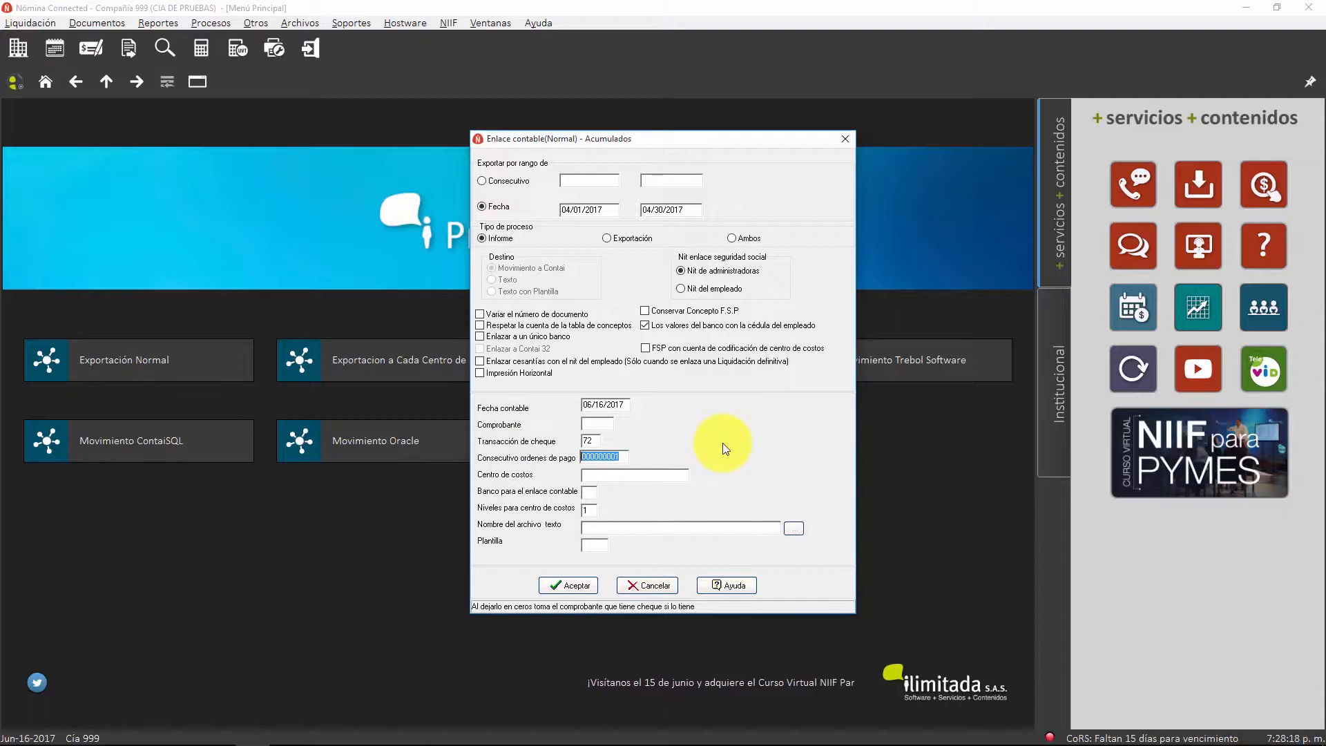
{"action": "key", "text": "BackSpace"}
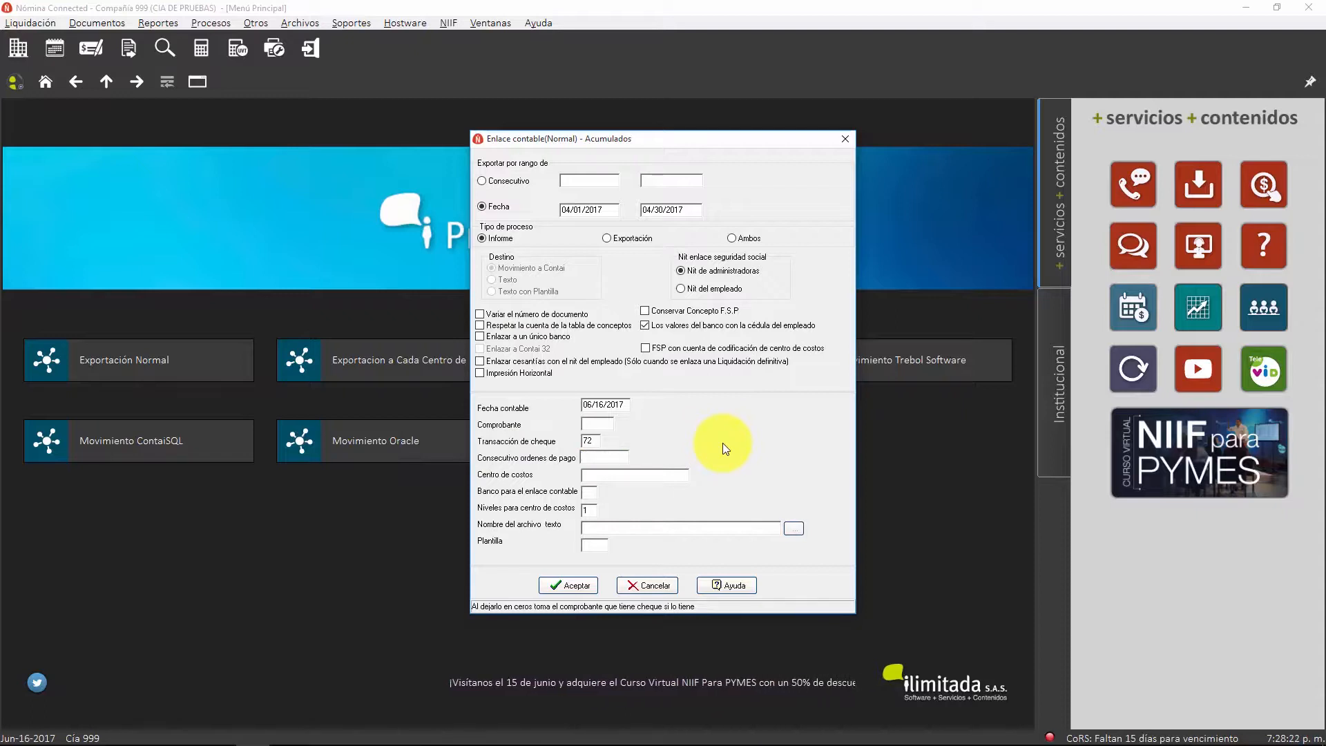
{"action": "key", "text": "Tab"}
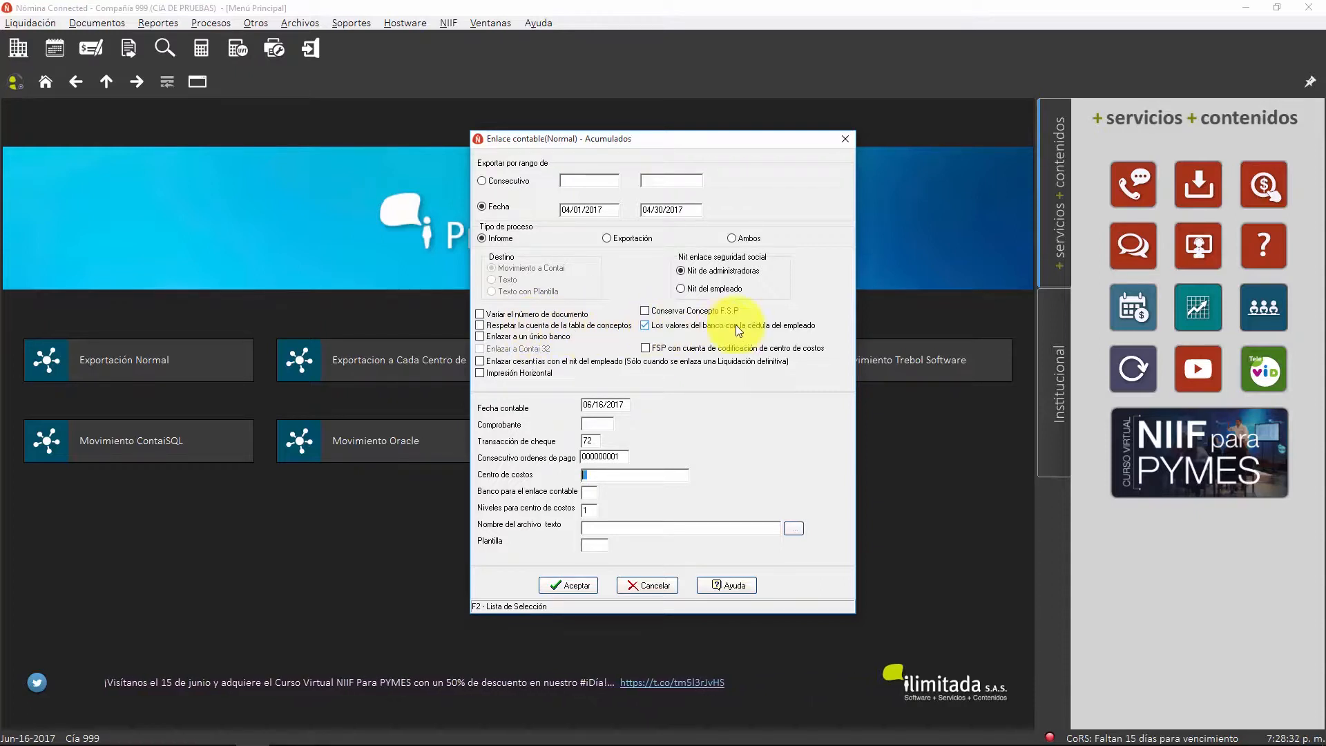
{"action": "left_click", "coordinate": [645, 324]}
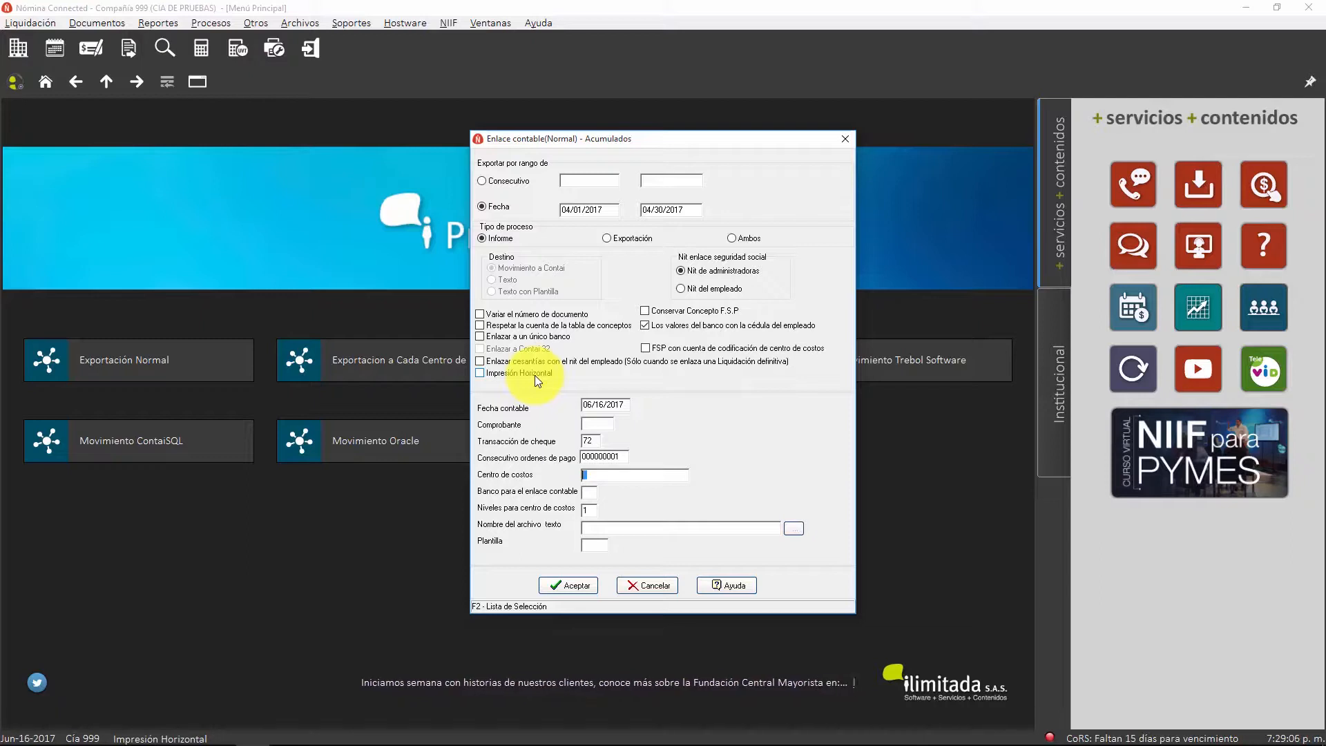
Set the Fecha contable to 04/30/2017, matching the end of the export date range
{"action": "left_click_drag", "start_coordinate": [625, 408], "coordinate": [570, 409]}
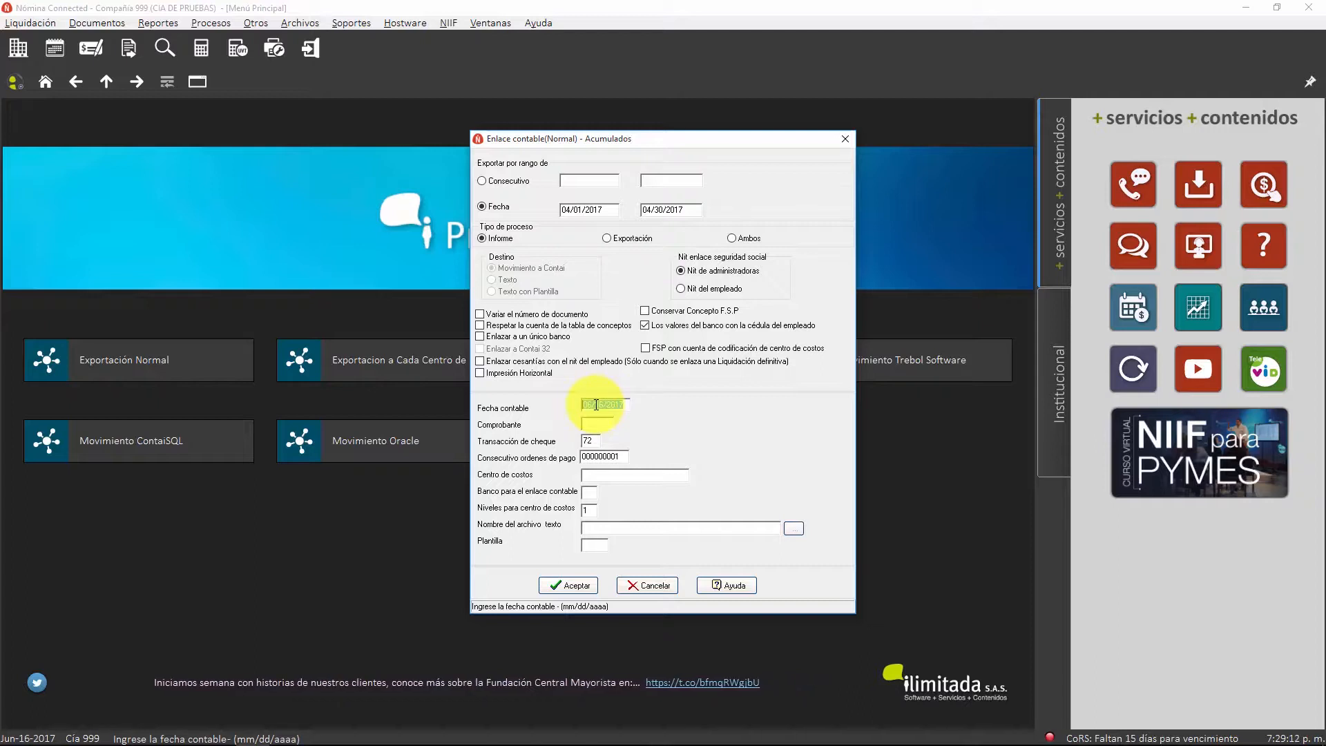
{"action": "left_click", "coordinate": [592, 210]}
{"action": "left_click", "coordinate": [654, 210]}
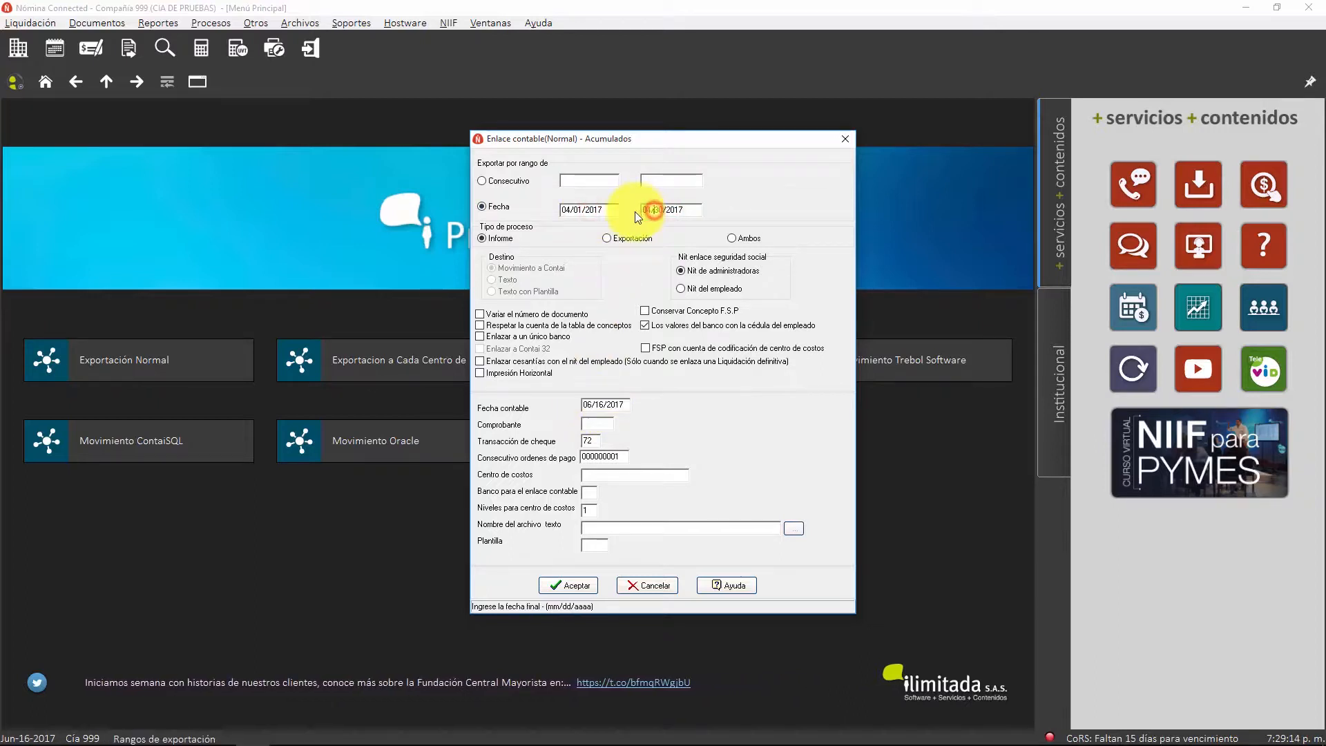
{"action": "left_click", "coordinate": [626, 404]}
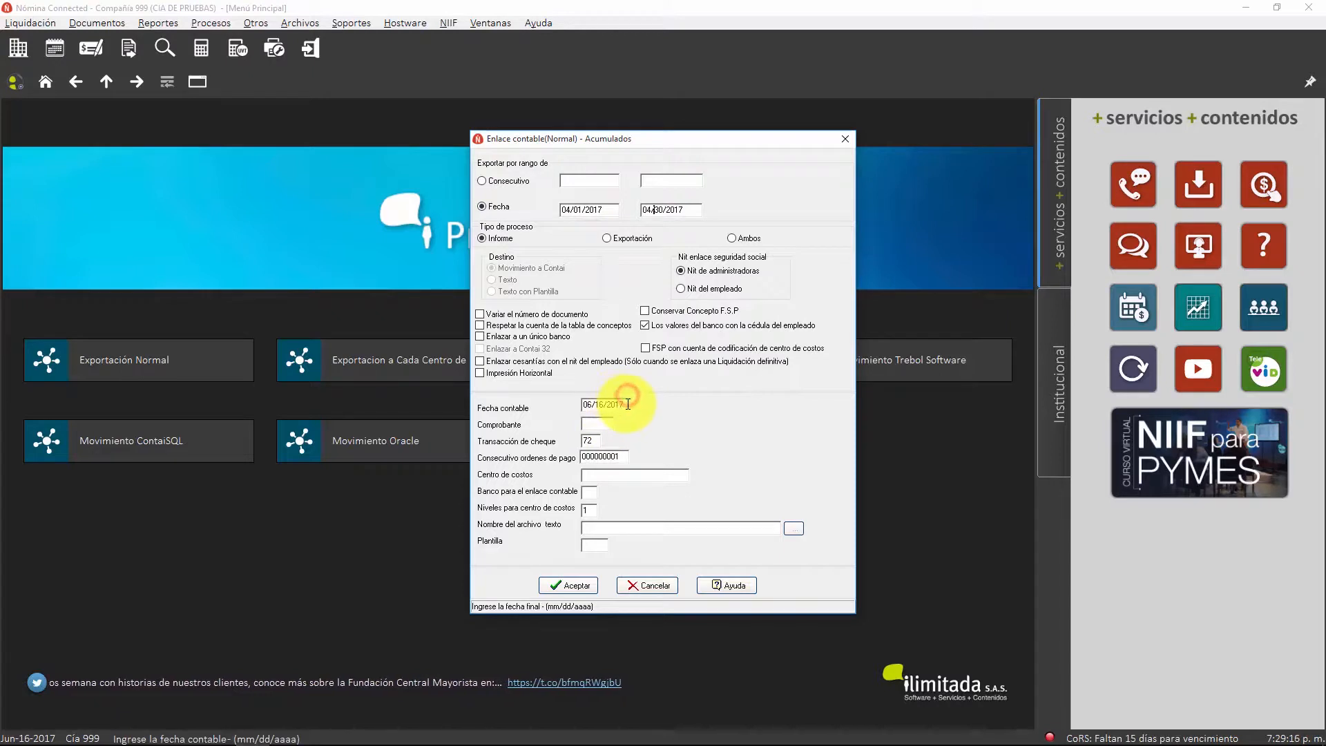
{"action": "type", "text": "04/30/2017"}
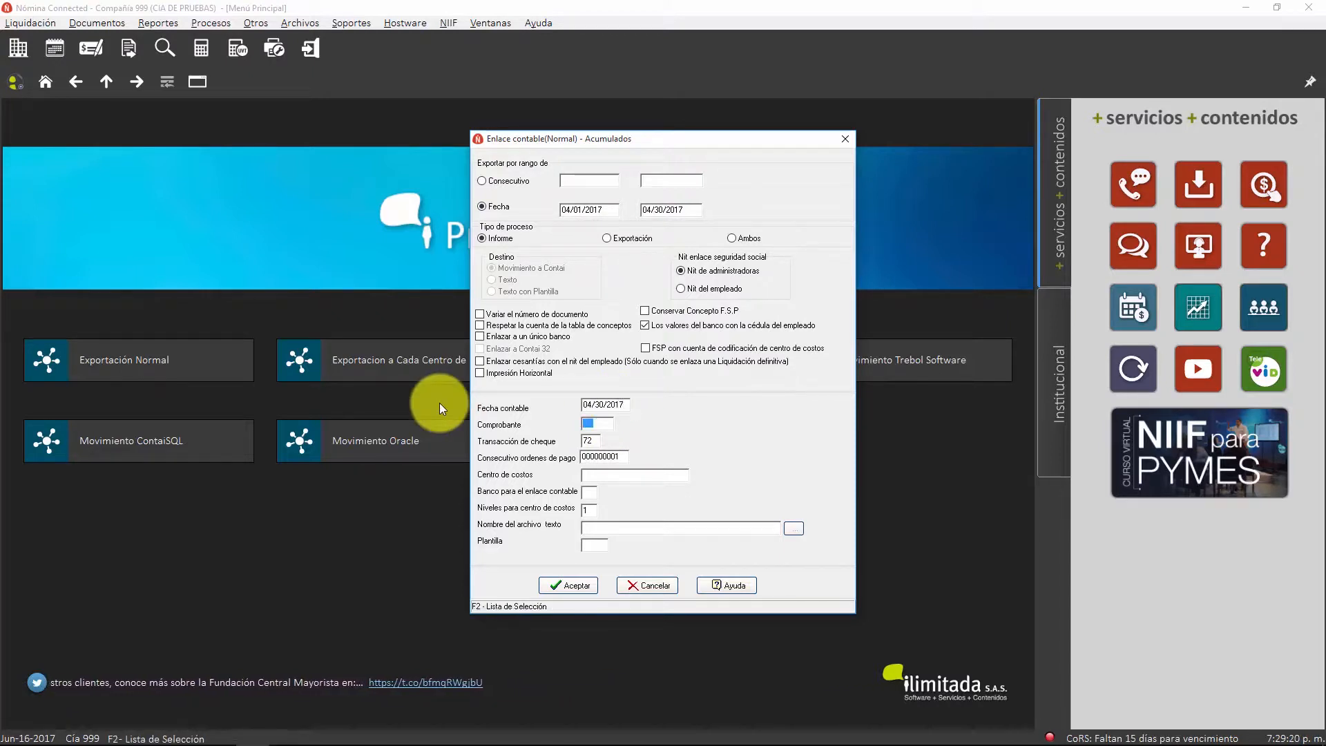
Choose 00003 NOMINA as the Comprobante from its selection list
{"action": "key", "text": "F2"}
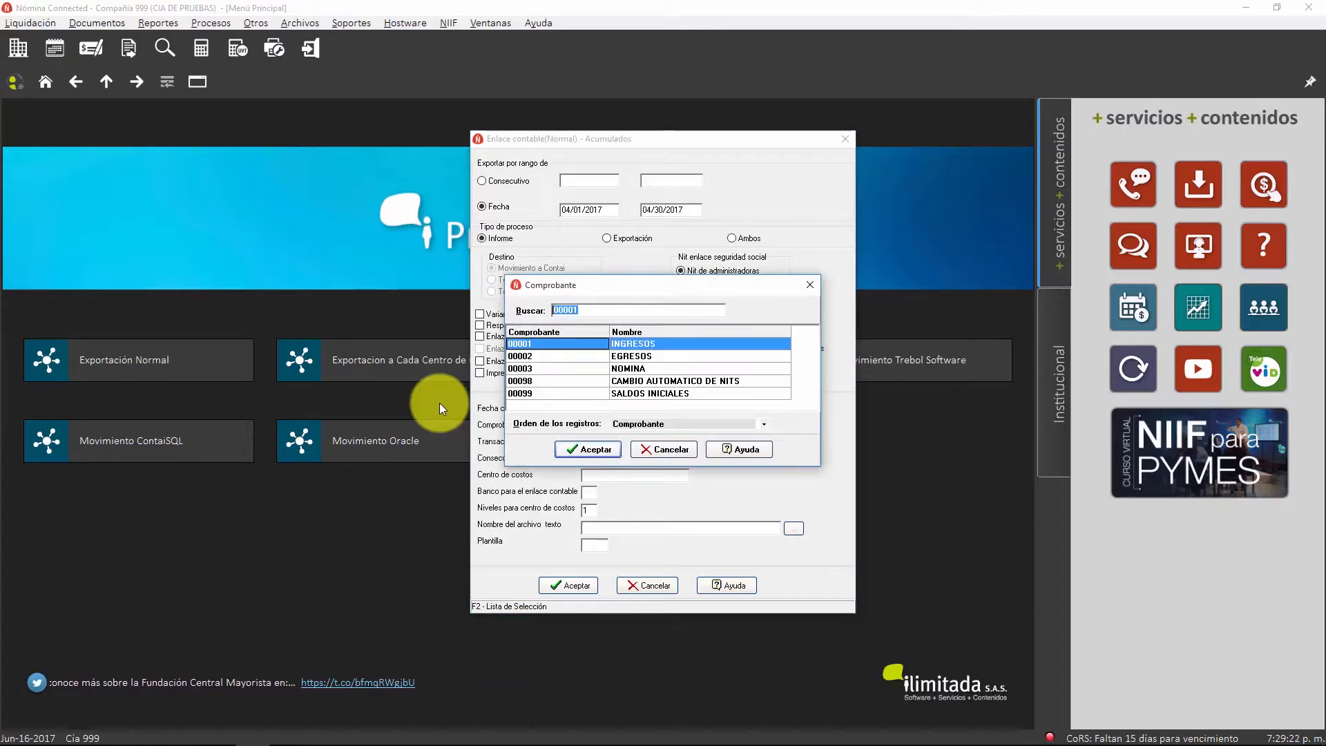
{"action": "key", "text": "Down"}
{"action": "key", "text": "Down"}
{"action": "key", "text": "Return"}
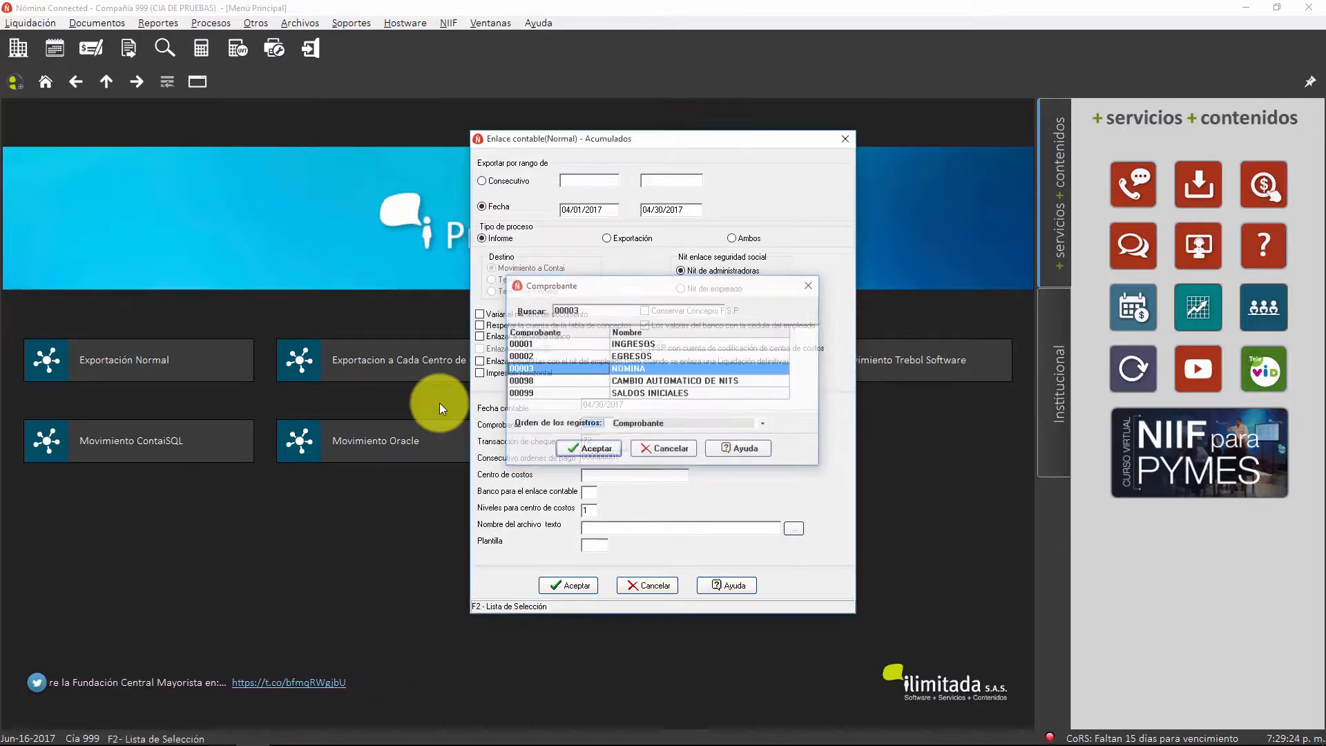
{"action": "key", "text": "Return"}
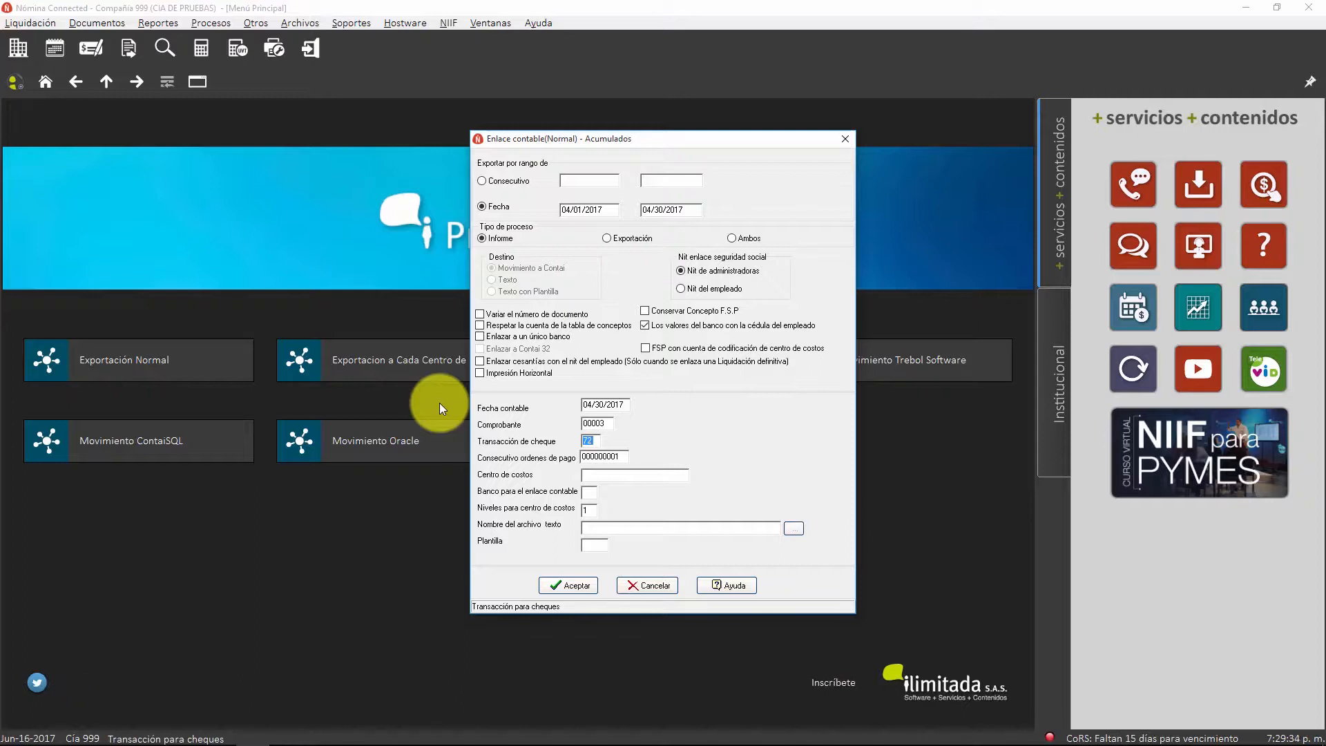
Review the Consecutivo ordenes de pago, Centro de costos, Banco para el enlace contable and Niveles para centro de costos fields
{"action": "left_click_drag", "start_coordinate": [624, 457], "coordinate": [560, 462]}
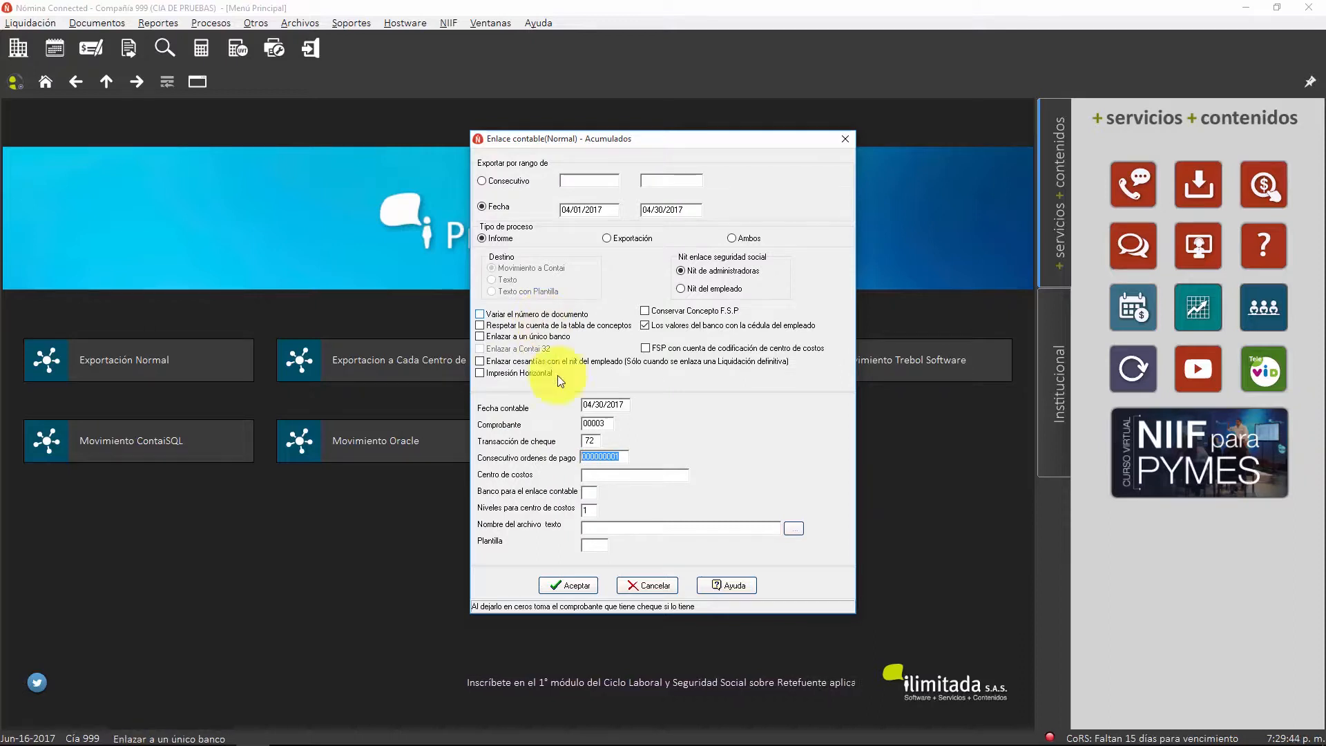
{"action": "left_click", "coordinate": [608, 476]}
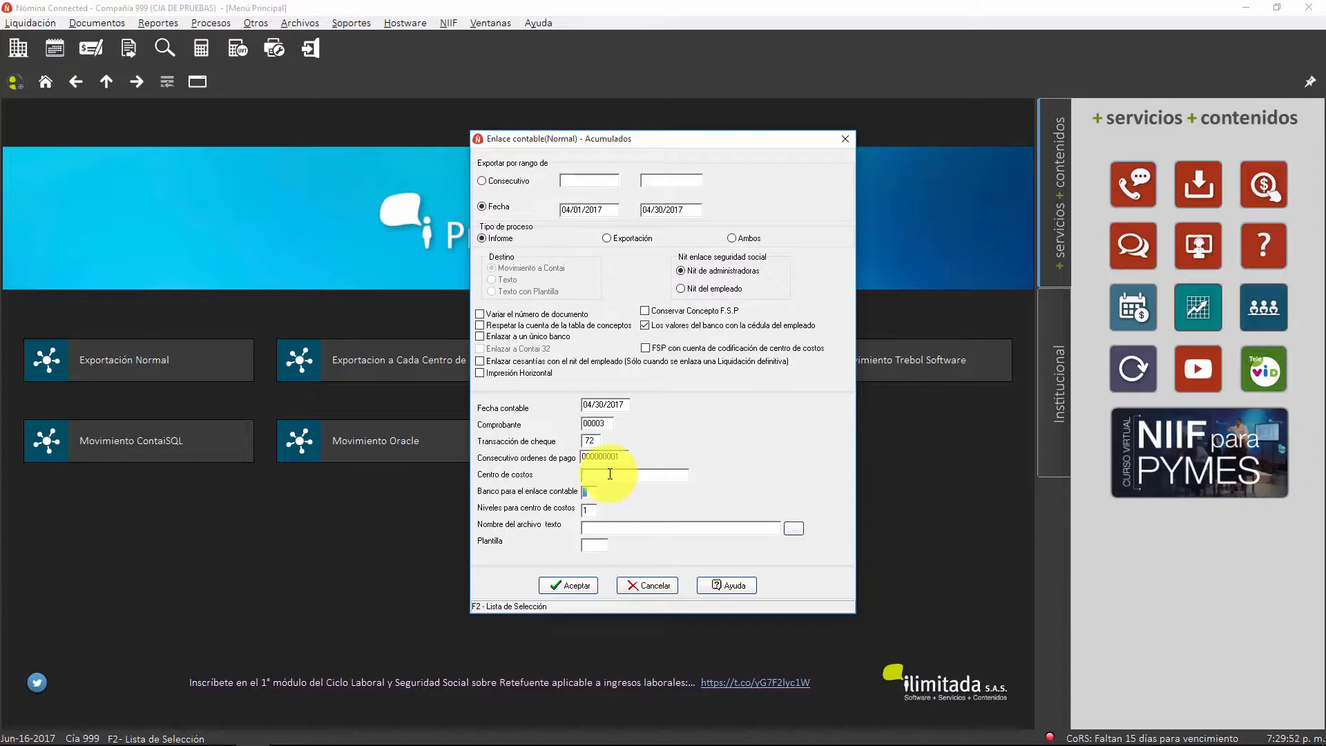
{"action": "key", "text": "Tab"}
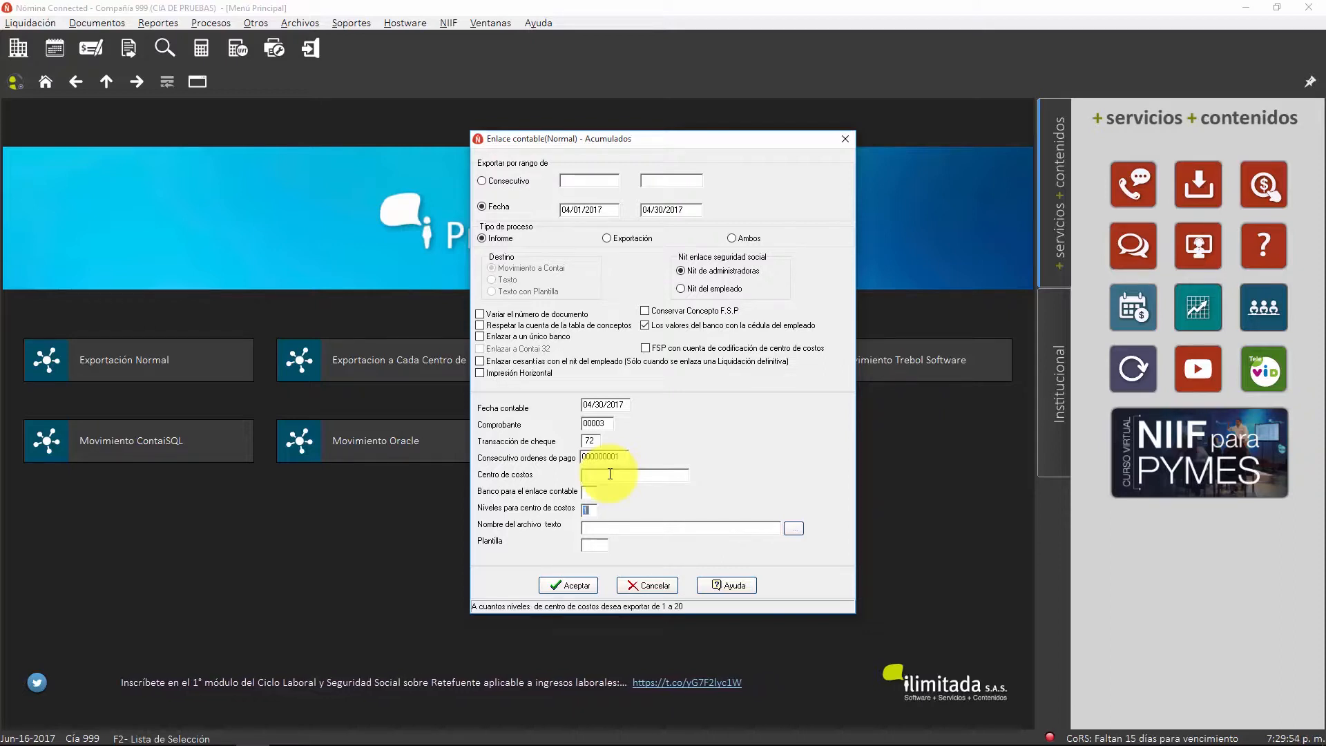
{"action": "left_click", "coordinate": [585, 495]}
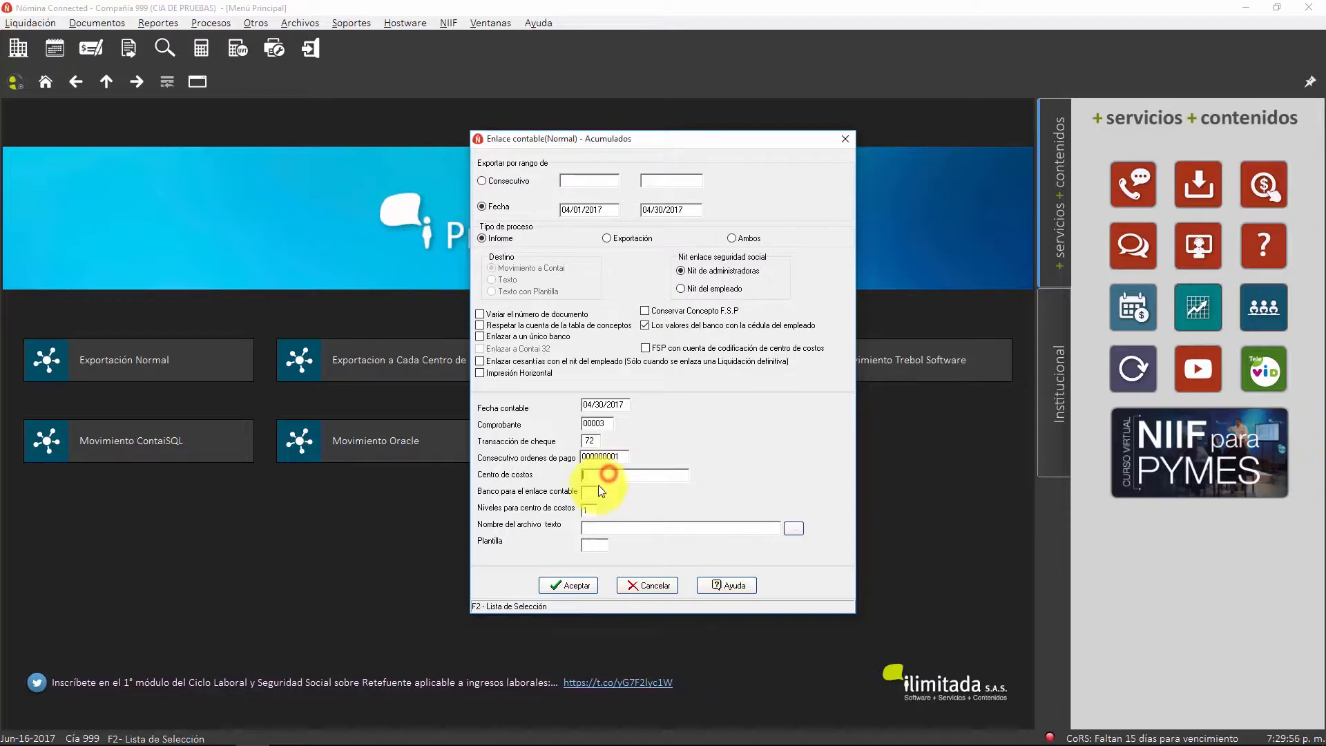
{"action": "left_click", "coordinate": [586, 474]}
{"action": "left_click", "coordinate": [584, 494]}
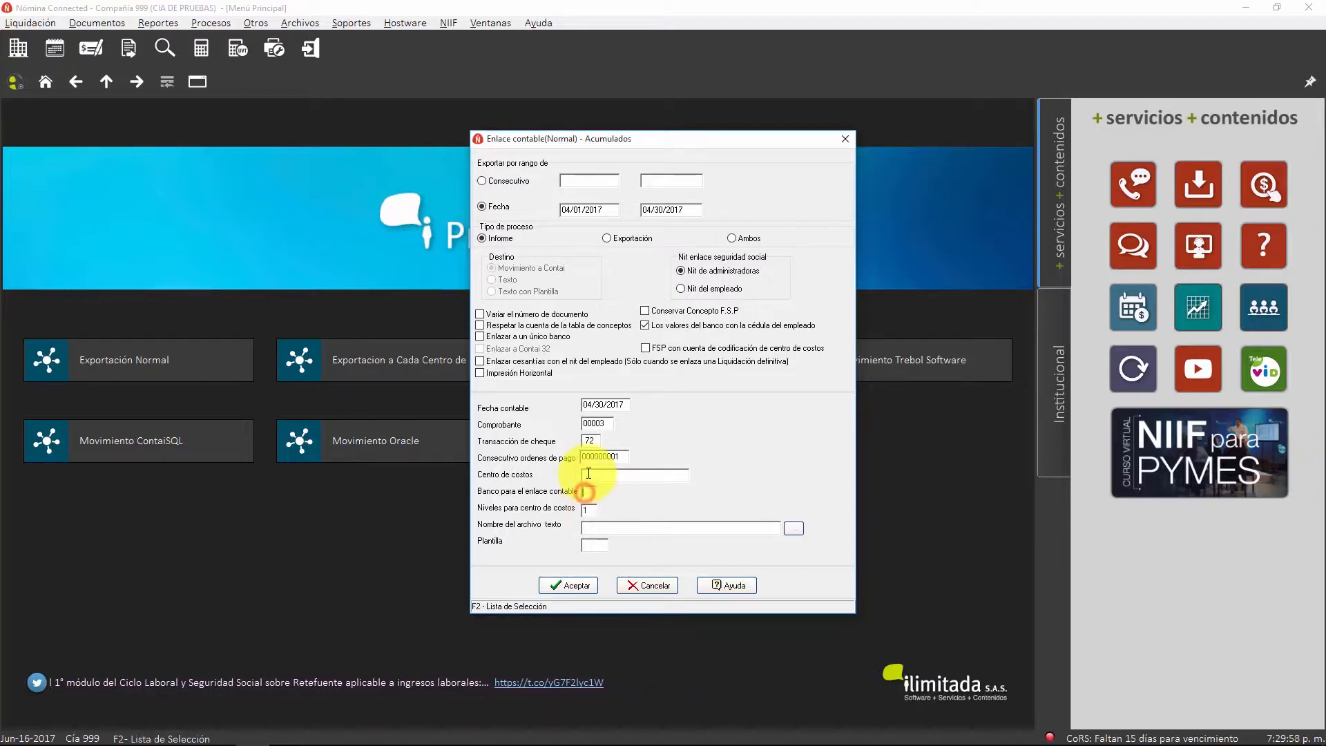
{"action": "left_click", "coordinate": [587, 473]}
{"action": "left_click", "coordinate": [583, 495]}
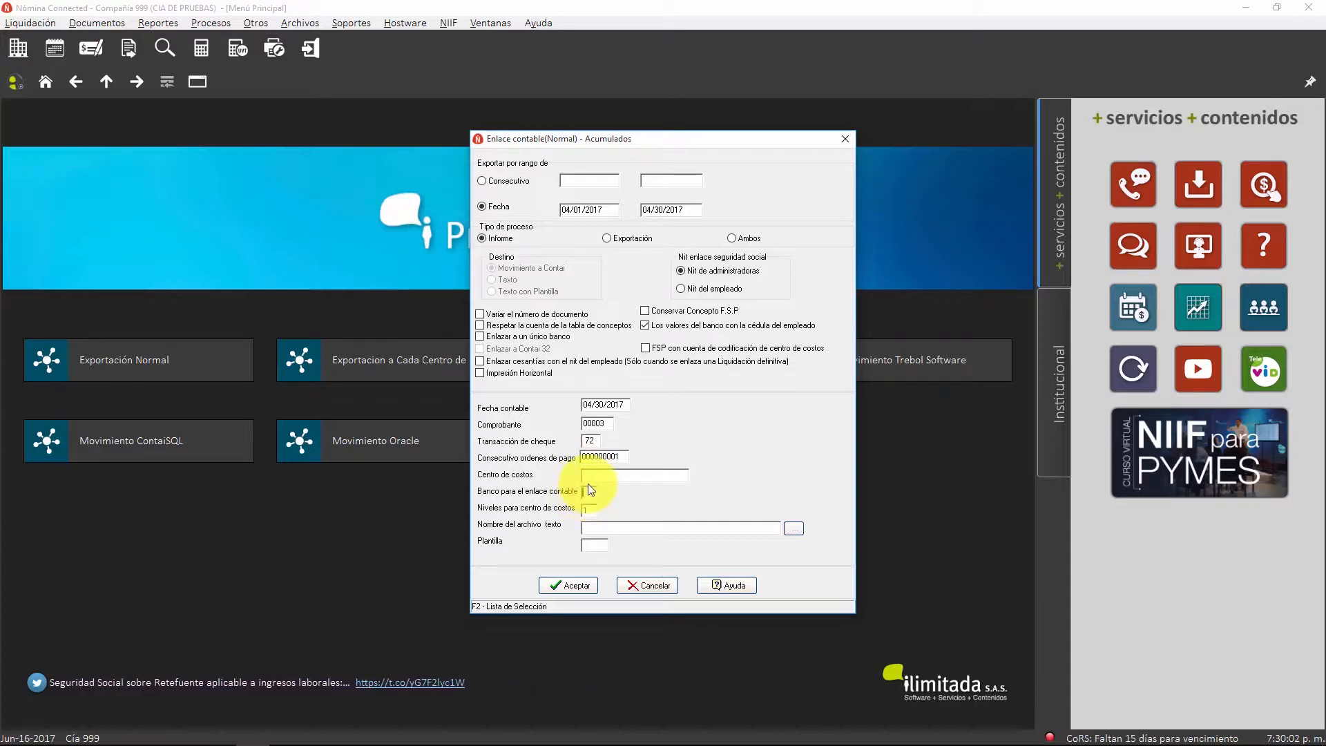
{"action": "key", "text": "Tab"}
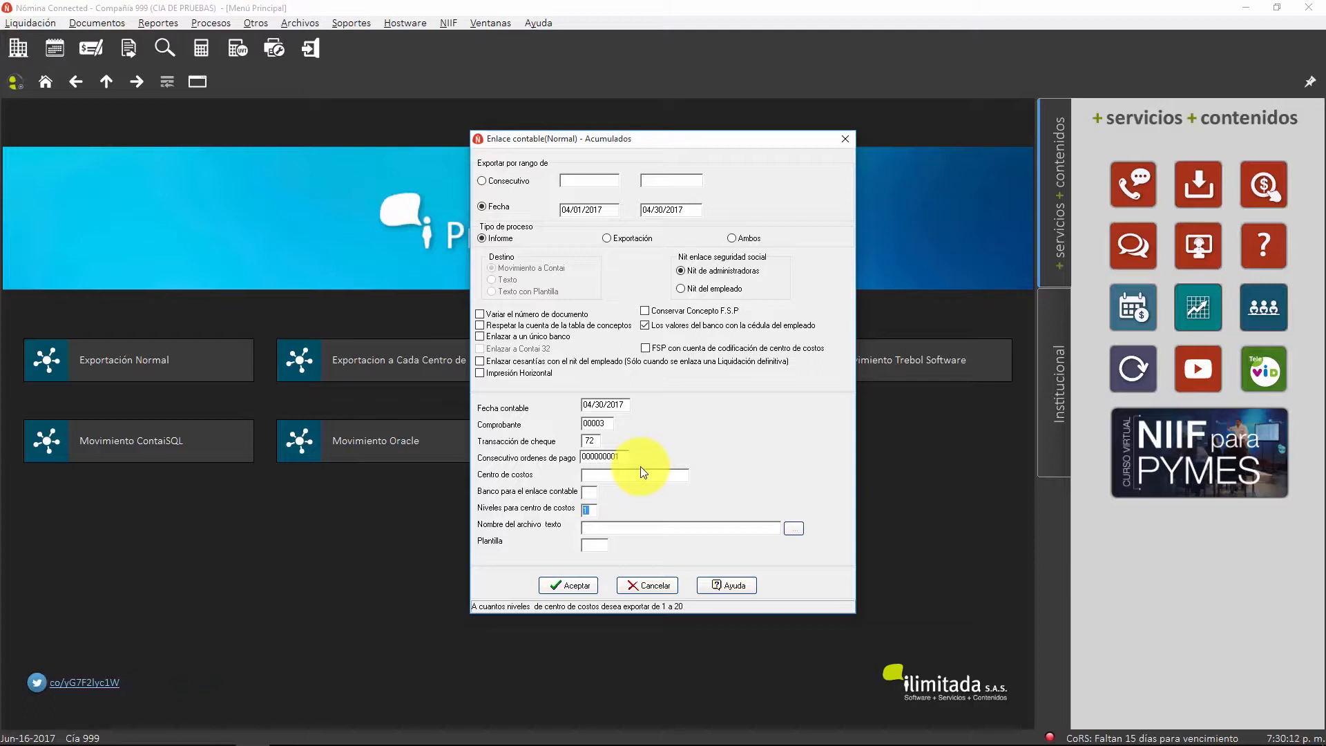
Set the process type to Exportación with destination Texto con Plantilla, and check the Plantilla and Nombre del archivo texto fields
{"action": "left_click", "coordinate": [608, 238]}
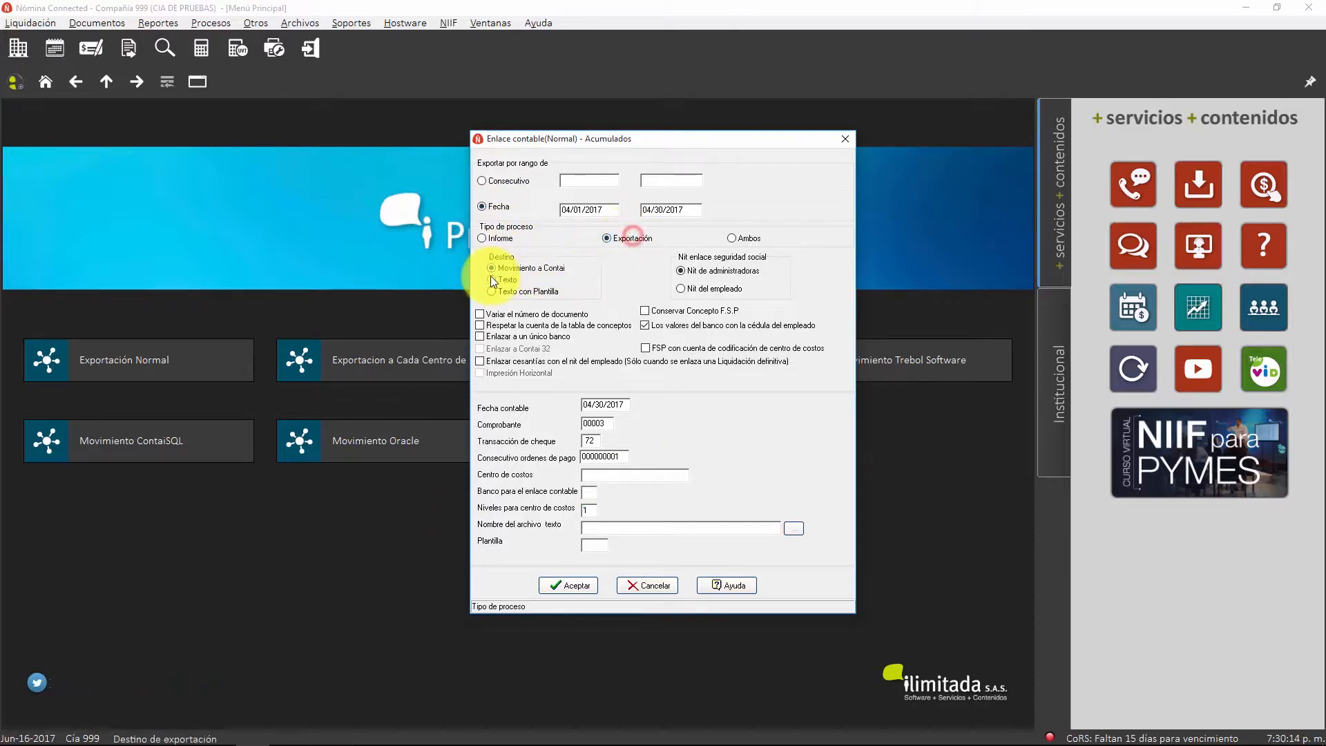
{"action": "left_click", "coordinate": [499, 280]}
{"action": "left_click", "coordinate": [499, 292]}
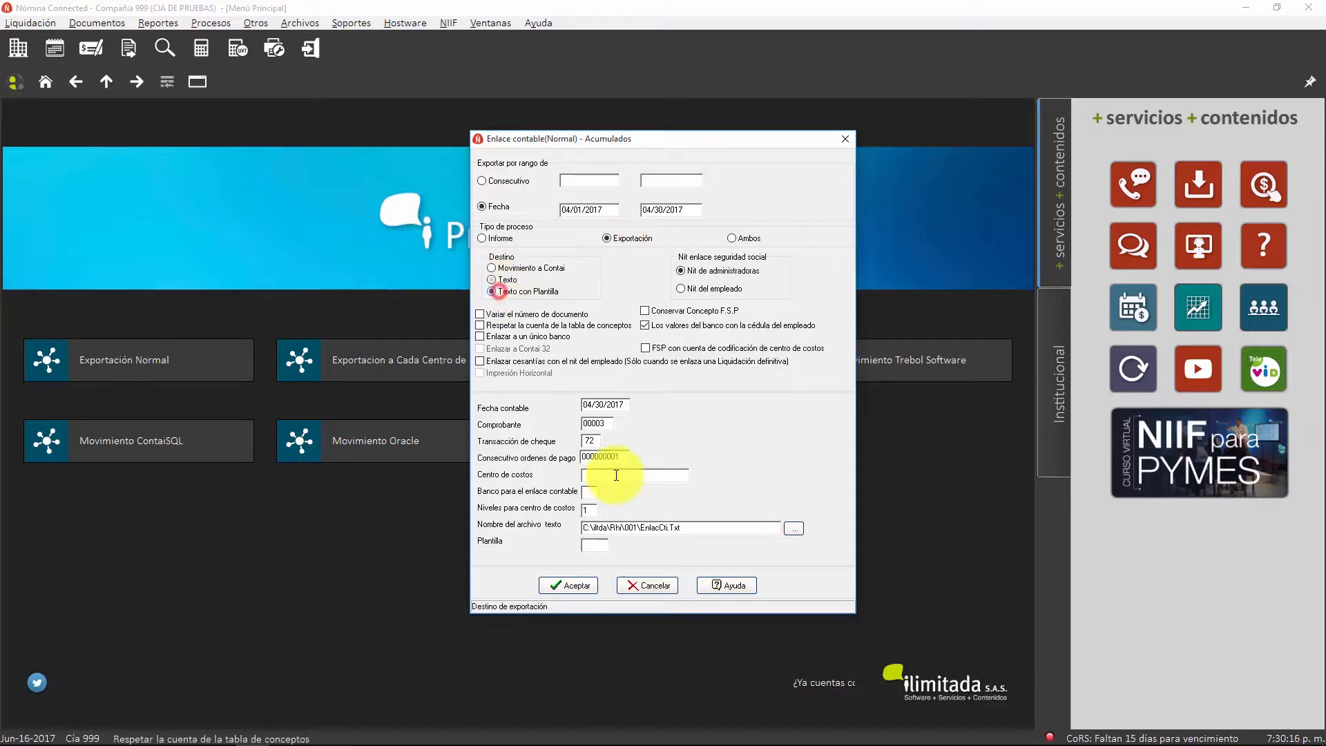
{"action": "double_click", "coordinate": [595, 547]}
{"action": "double_click", "coordinate": [686, 530]}
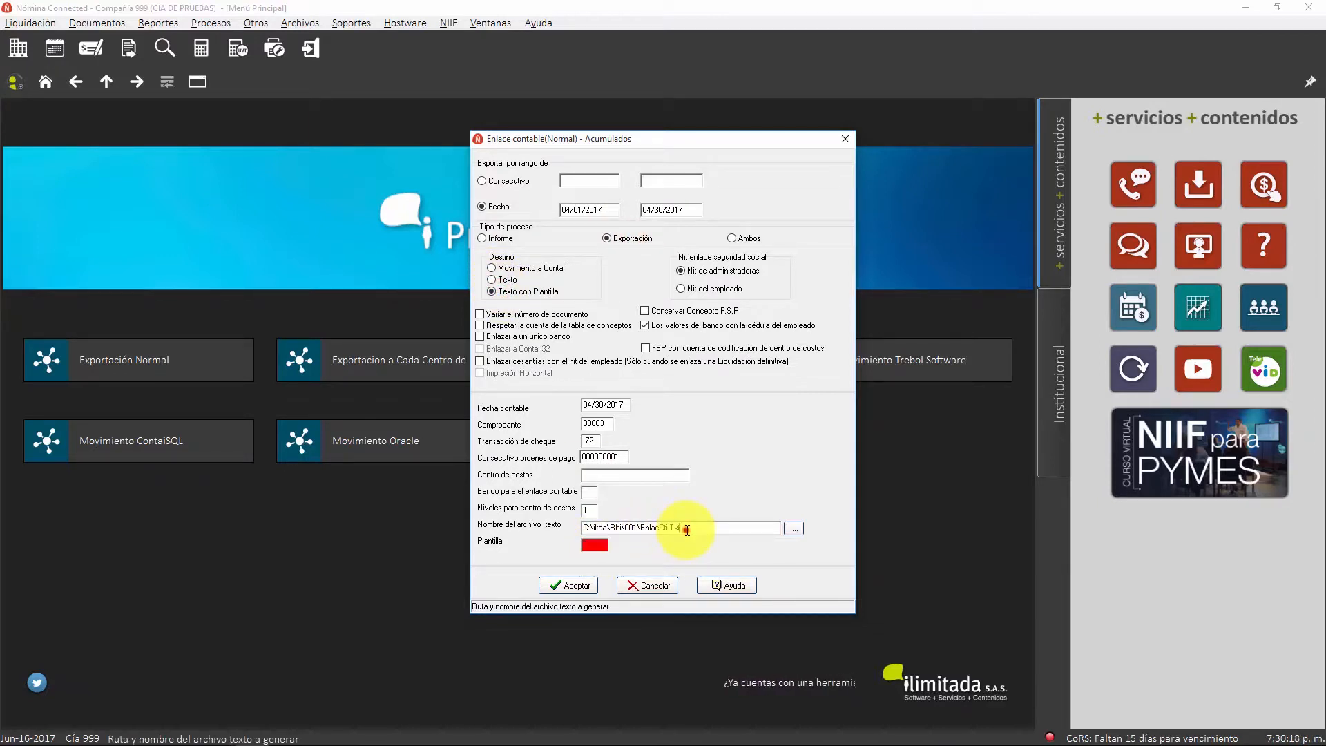
{"action": "left_click", "coordinate": [594, 545]}
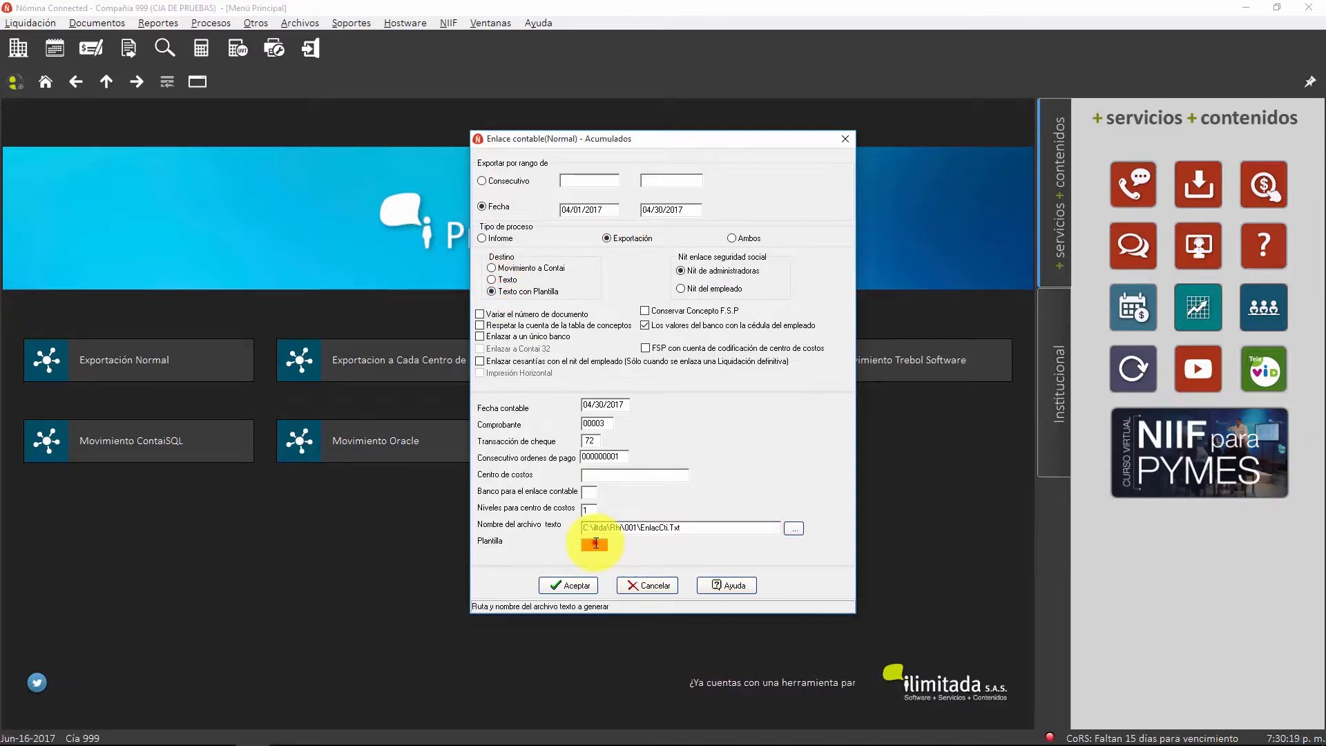
Switch the export destination to Texto and select the whole path in Nombre del archivo texto
{"action": "left_click", "coordinate": [510, 280]}
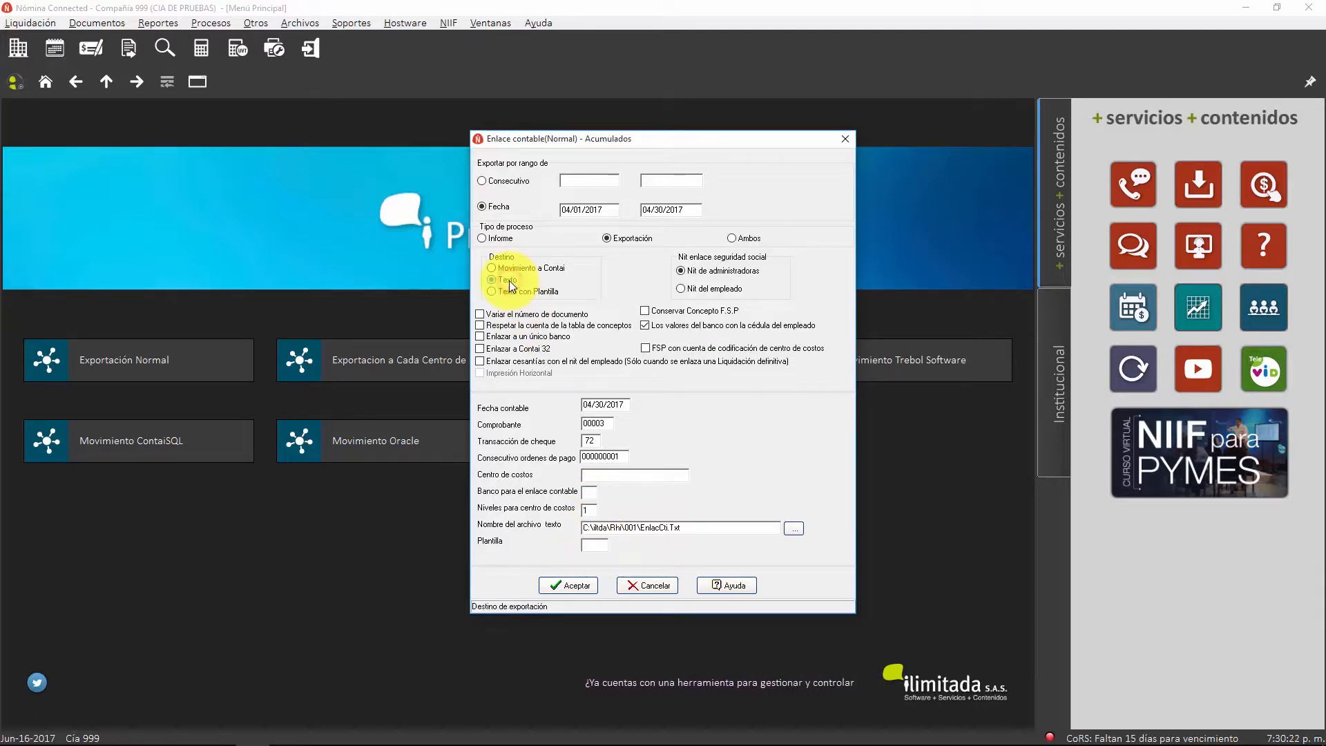
{"action": "double_click", "coordinate": [703, 525]}
{"action": "left_click", "coordinate": [703, 524]}
{"action": "left_click_drag", "start_coordinate": [703, 524], "coordinate": [456, 524]}
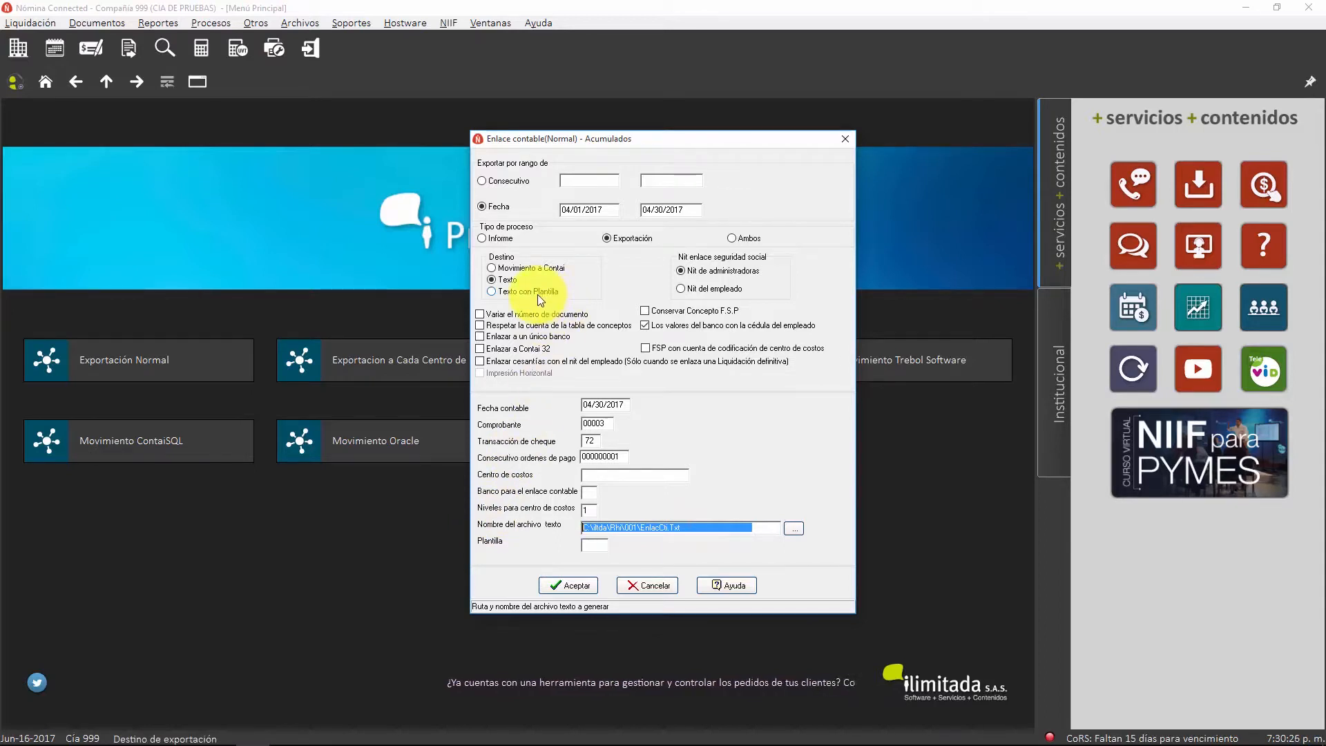
Check the Plantilla field under Texto con Plantilla, and set the export destination to Movimiento a Contai
{"action": "left_click", "coordinate": [492, 291]}
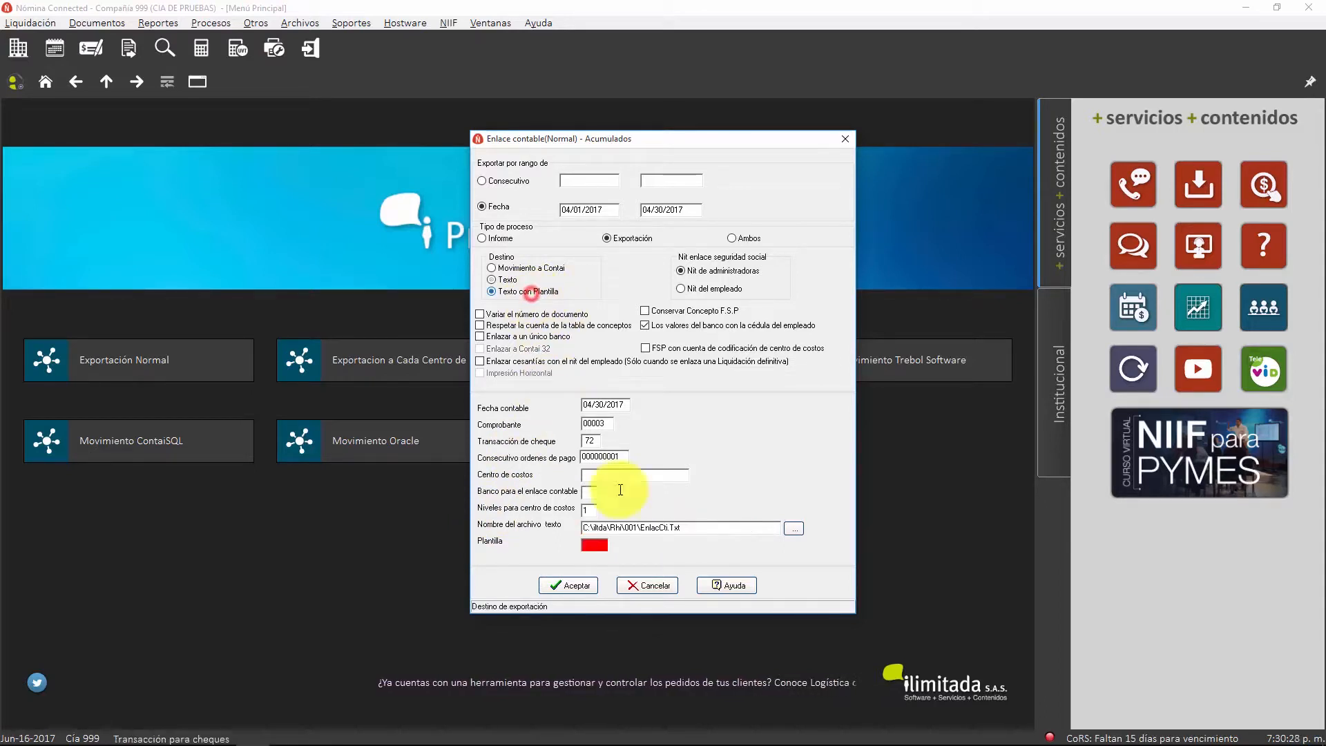
{"action": "left_click", "coordinate": [605, 550]}
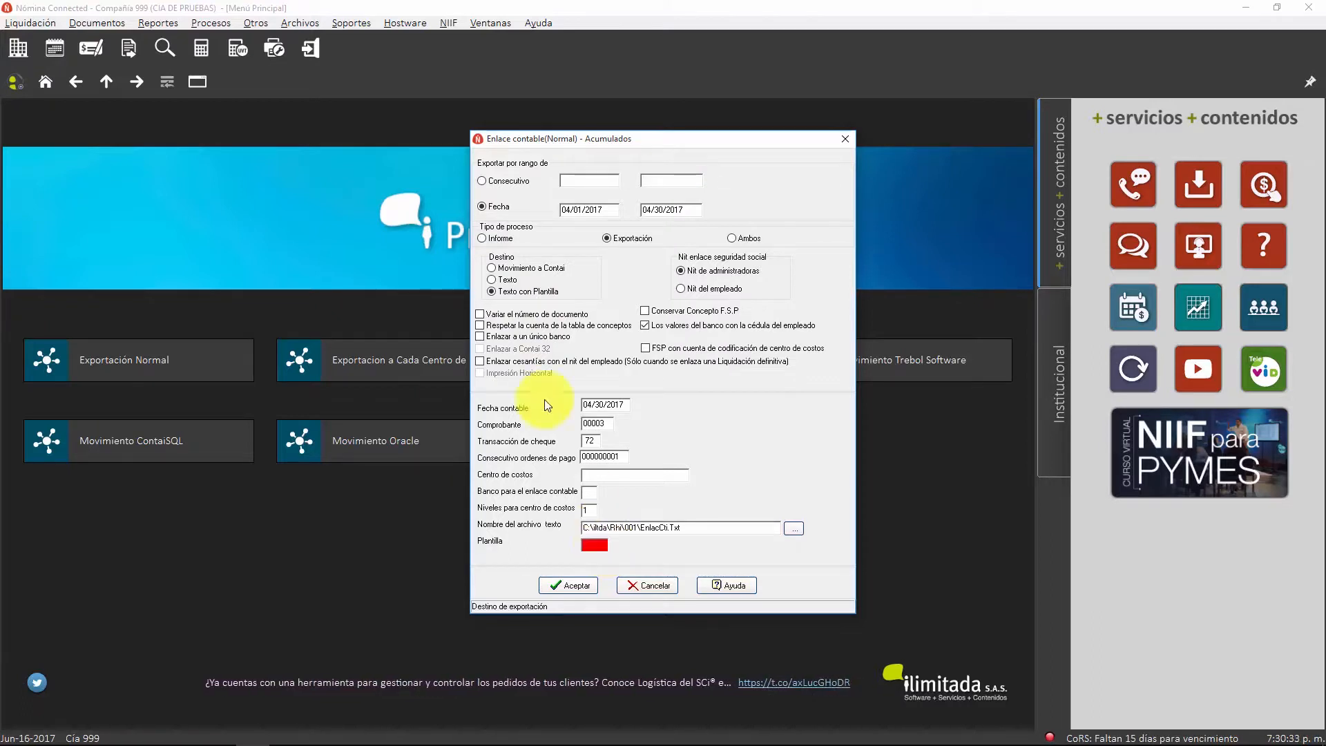
{"action": "left_click", "coordinate": [528, 268]}
{"action": "left_click", "coordinate": [624, 527]}
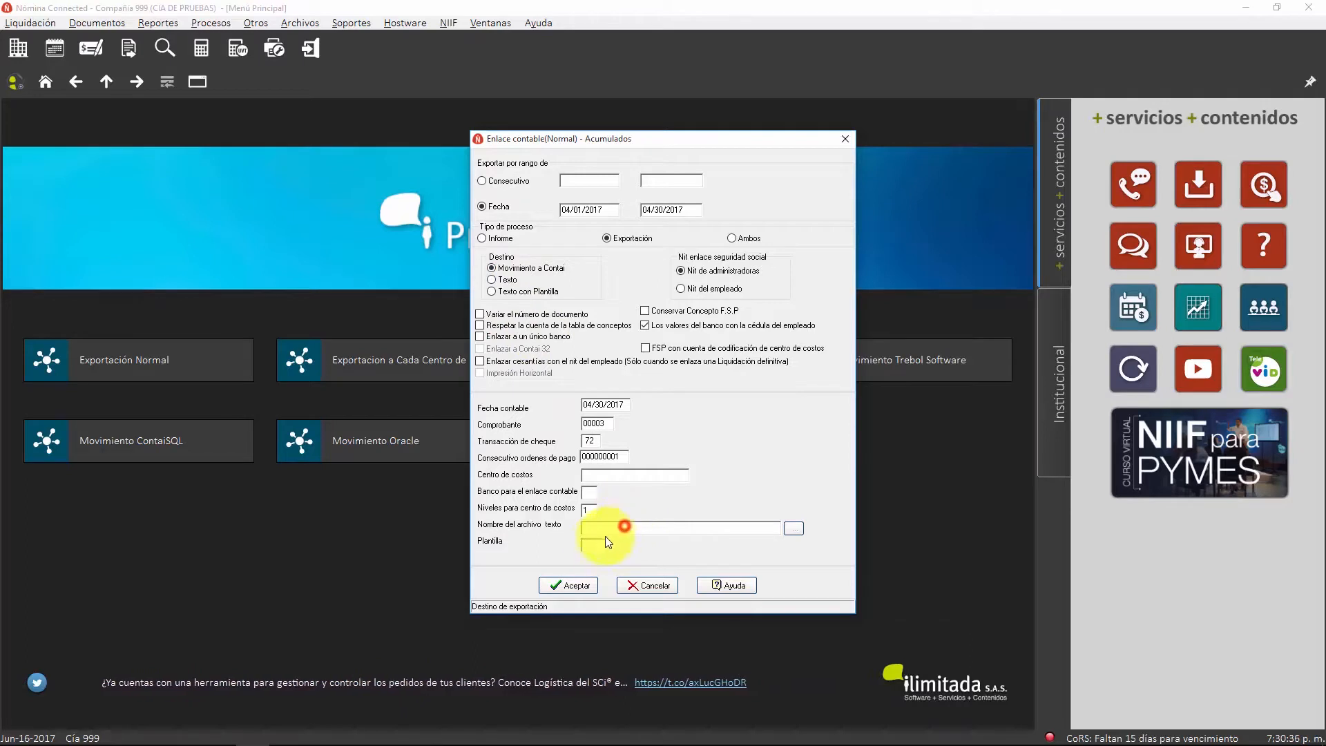
Check the Nombre del archivo texto and Plantilla fields for the Movimiento a Contai destination
{"action": "left_click", "coordinate": [593, 548]}
{"action": "left_click", "coordinate": [604, 530]}
{"action": "left_click", "coordinate": [590, 547]}
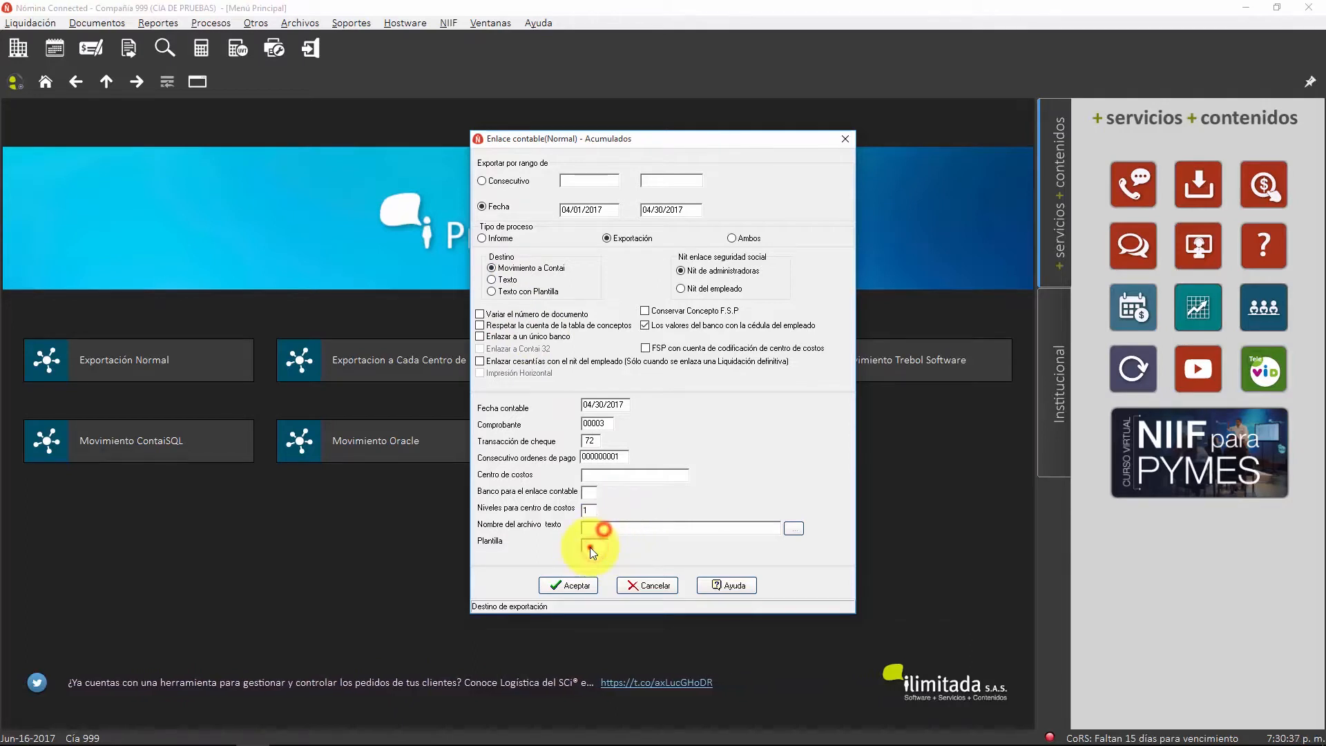
Set the process type to Informe, then generate the accumulated accounting link report and review it down to its totals
{"action": "left_click", "coordinate": [481, 237]}
{"action": "left_click", "coordinate": [624, 536]}
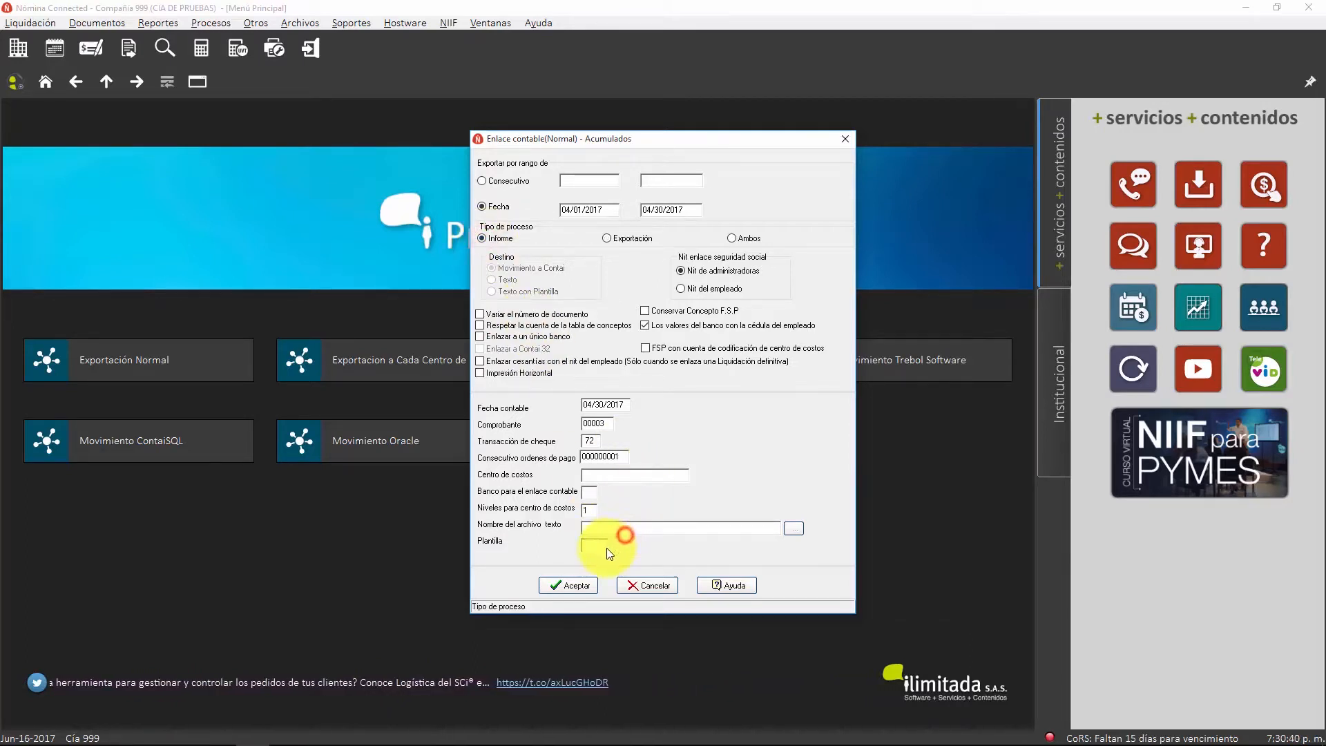
{"action": "left_click", "coordinate": [606, 547]}
{"action": "left_click", "coordinate": [620, 522]}
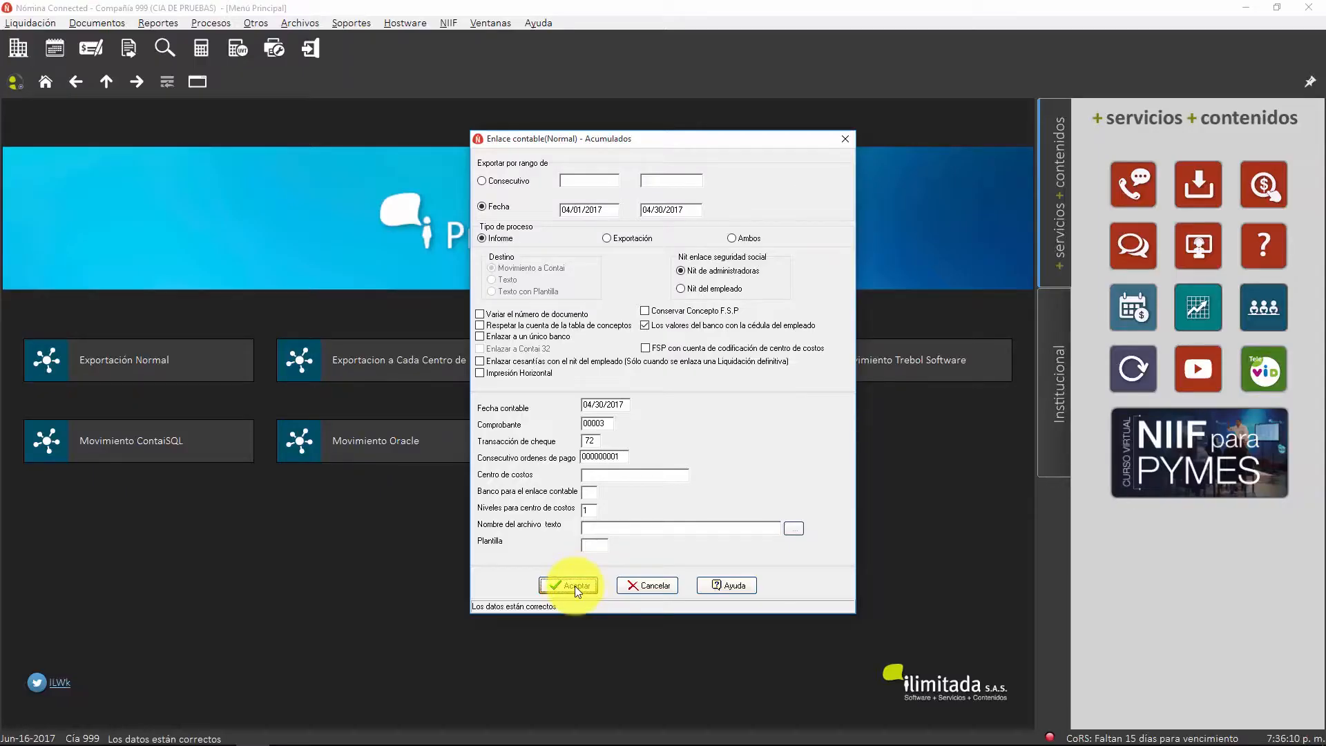
{"action": "left_click", "coordinate": [575, 586]}
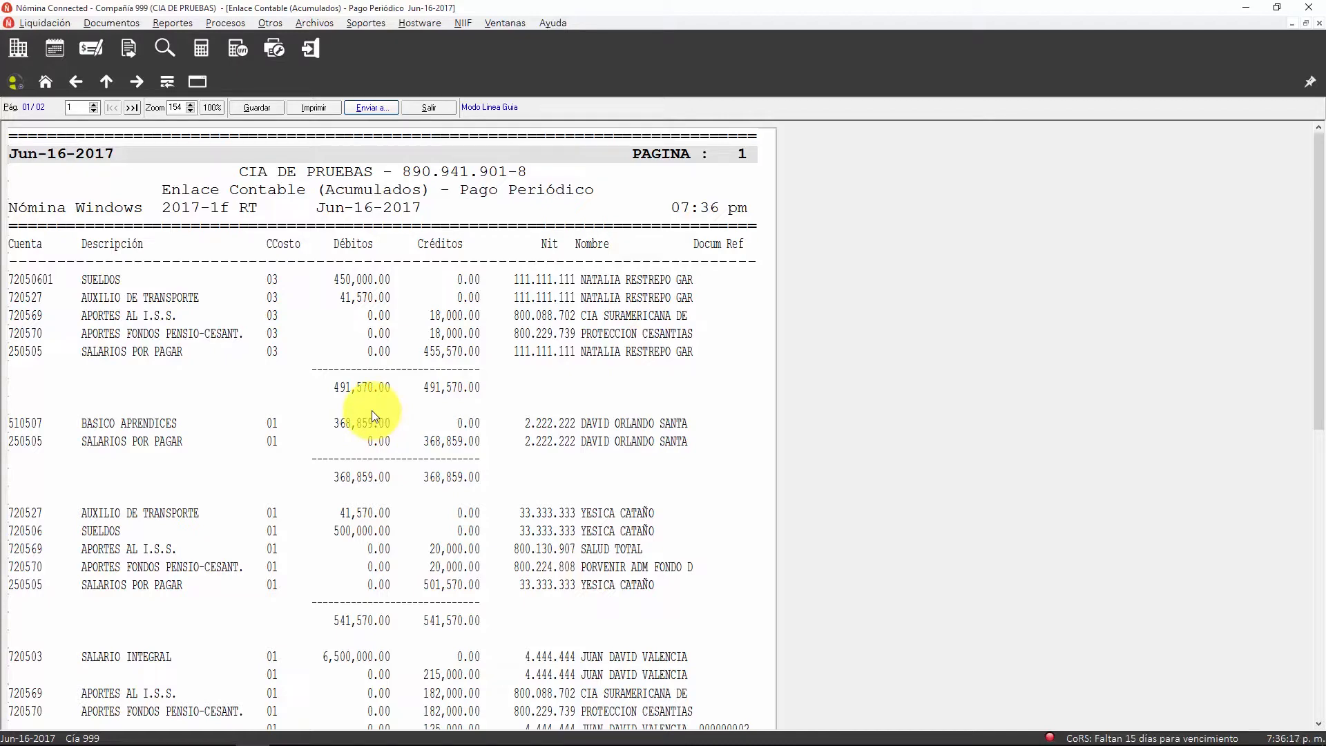
{"action": "scroll", "coordinate": [371, 411], "scroll_direction": "down", "scroll_amount": 15}
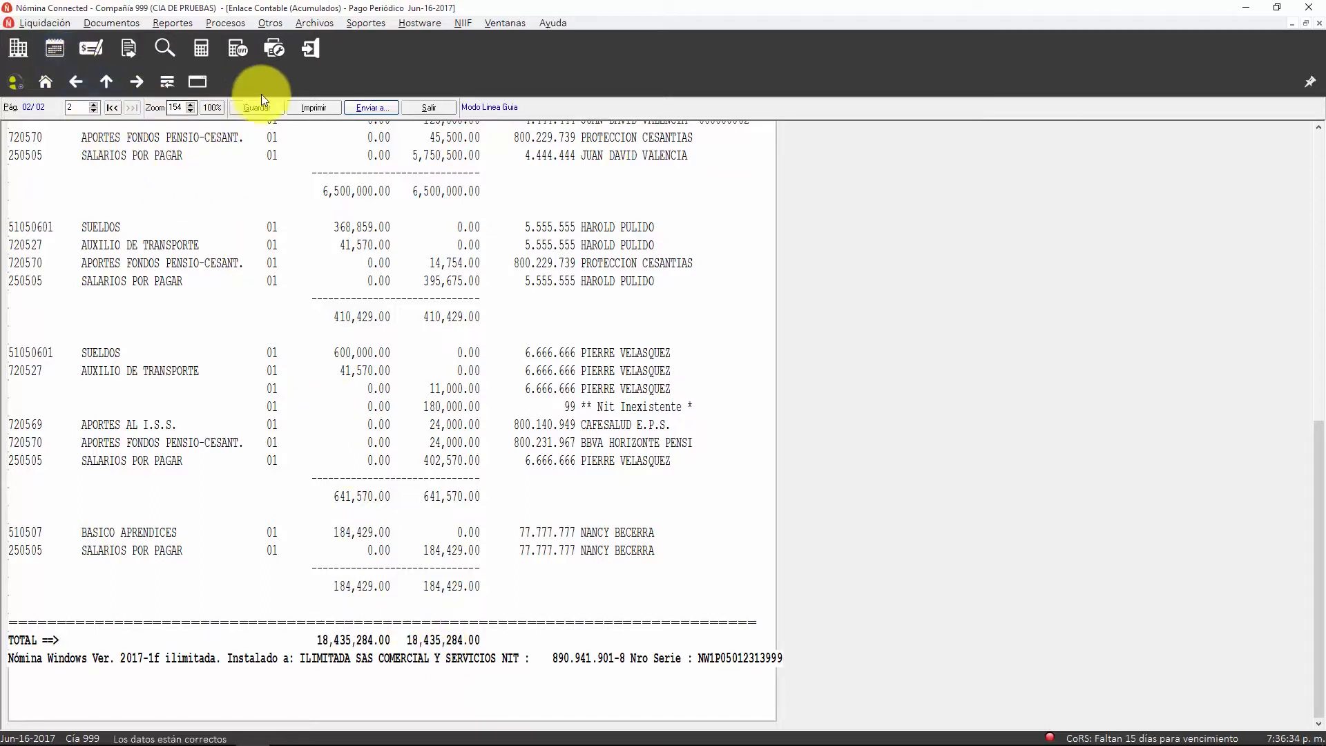
Leave the report and open the accumulated pre-payroll by employee code (Prenómina Acumulada por Código)
{"action": "key", "text": "Escape"}
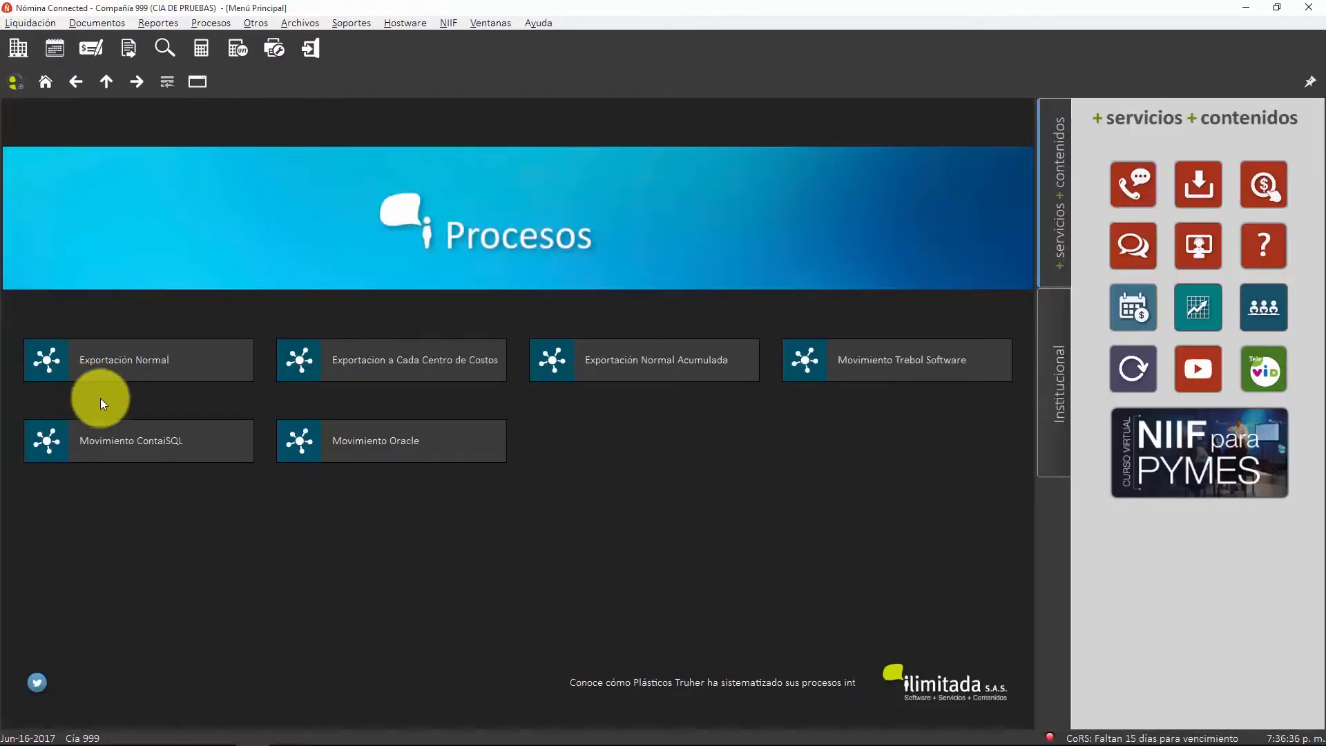
{"action": "key", "text": "Escape"}
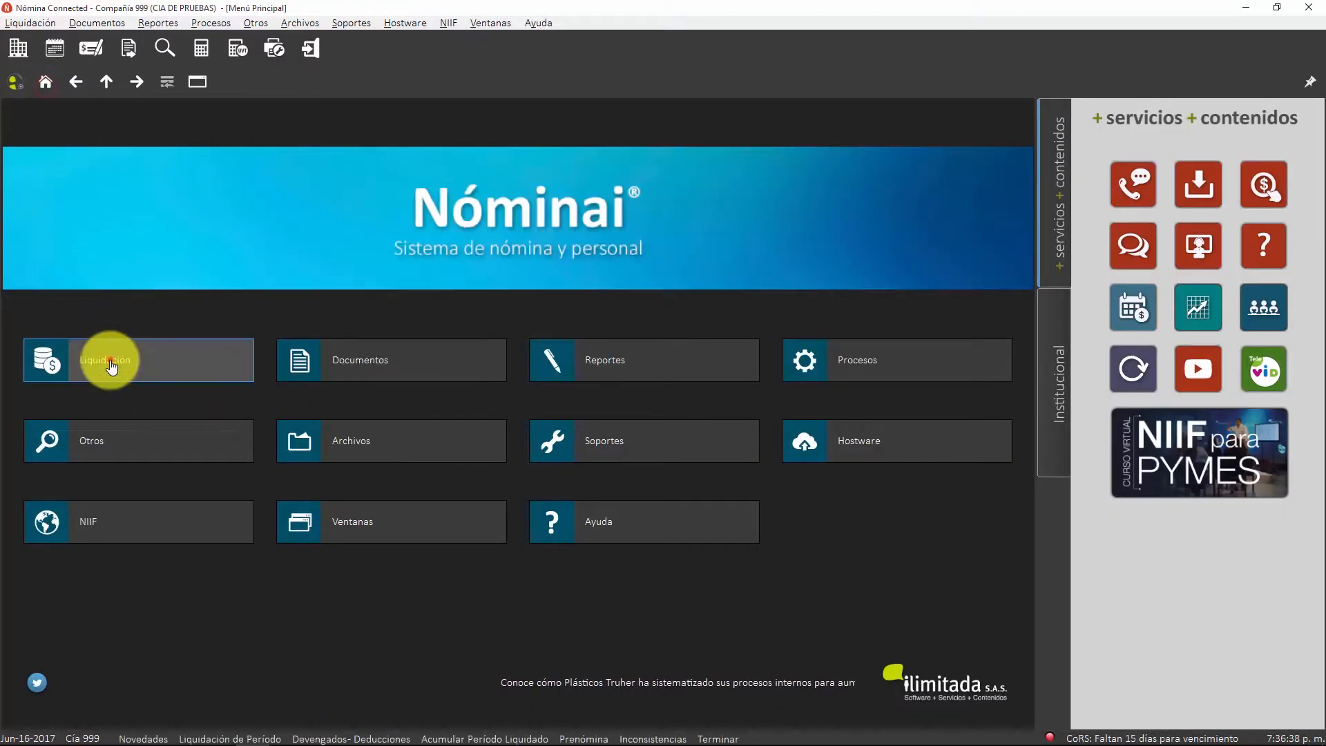
{"action": "left_click", "coordinate": [109, 359]}
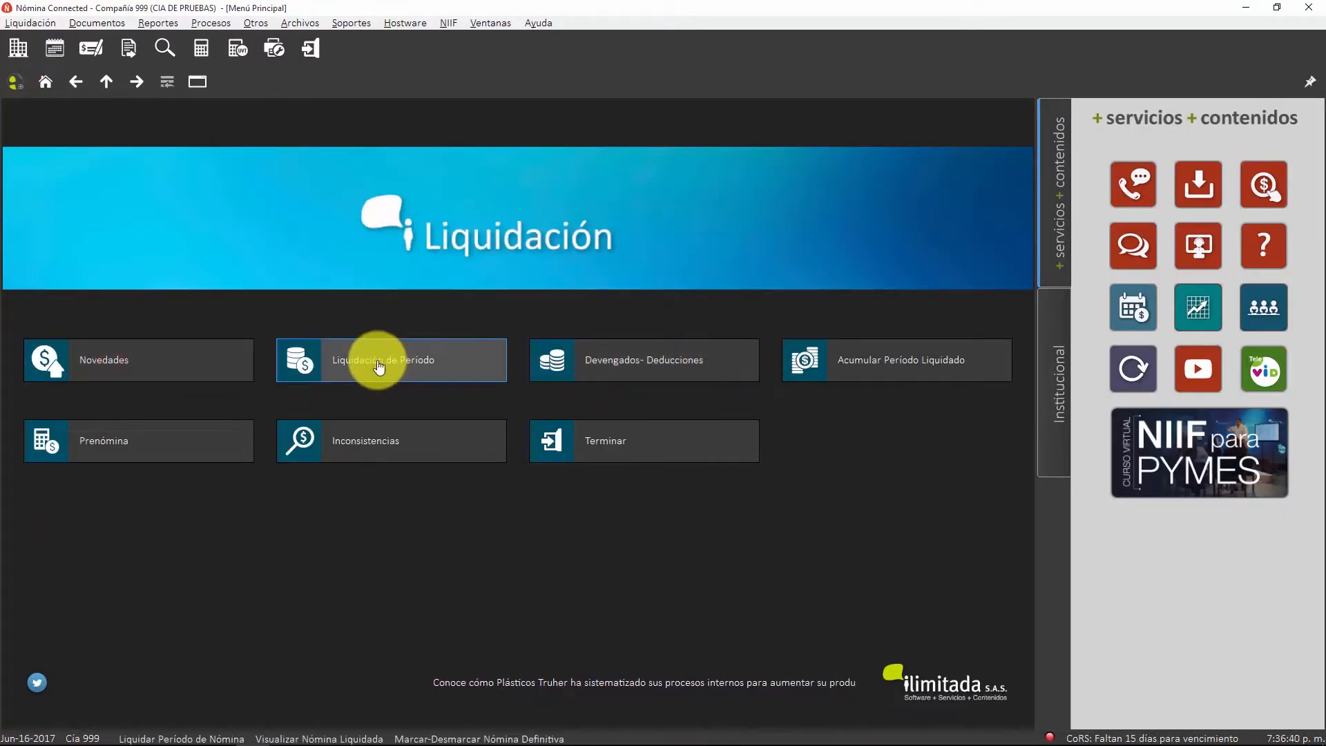
{"action": "left_click", "coordinate": [123, 437]}
{"action": "left_click", "coordinate": [304, 362]}
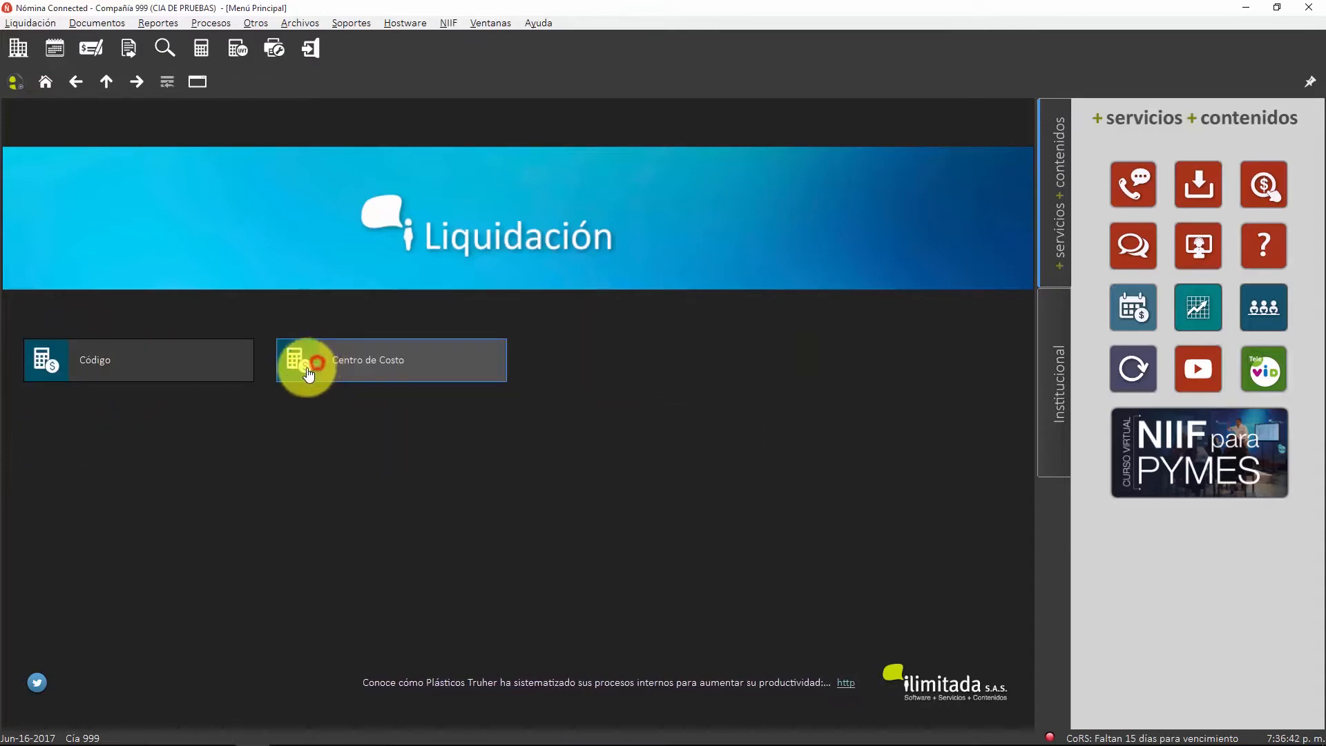
{"action": "left_click", "coordinate": [131, 362]}
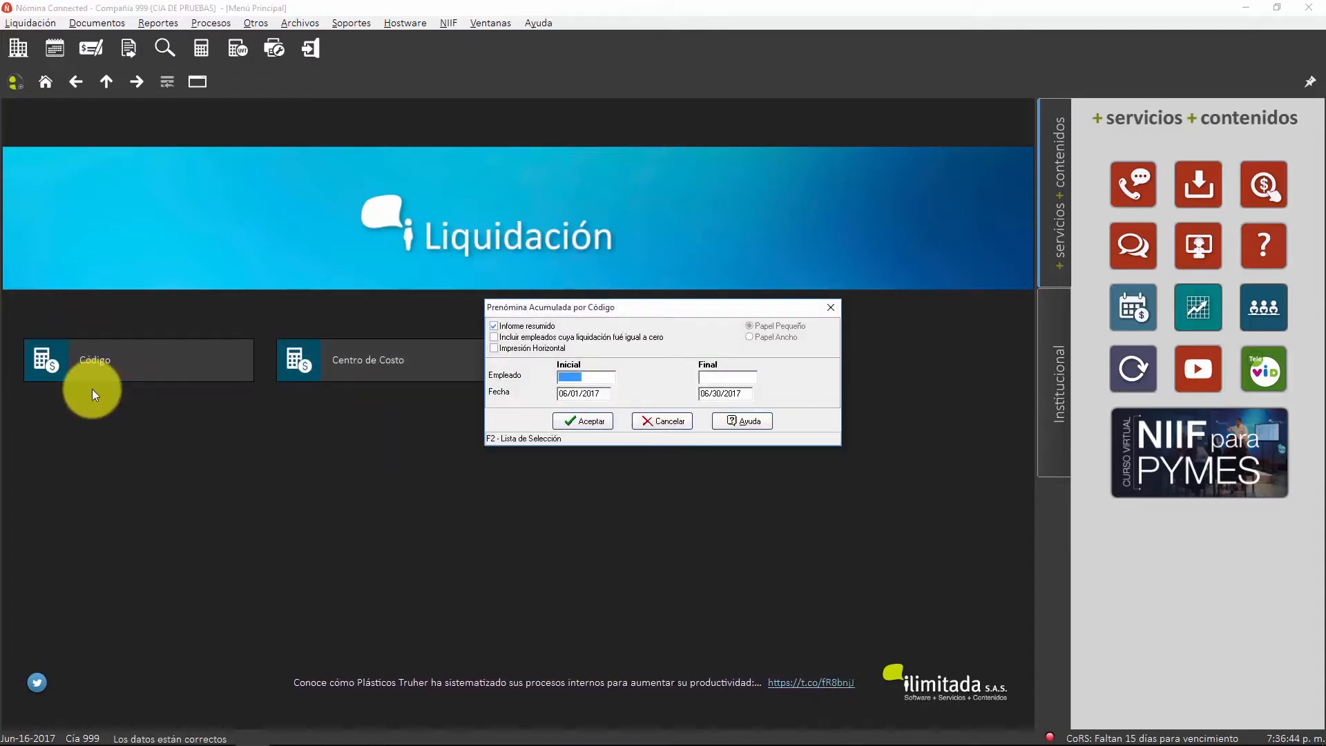
Generate the accumulated pre-payroll for 04/01/2017 to 04/30/2017 and go to the totals on its last page
{"action": "type", "text": "04/01/2017"}
{"action": "key", "text": "Tab"}
{"action": "type", "text": "04/30/2017"}
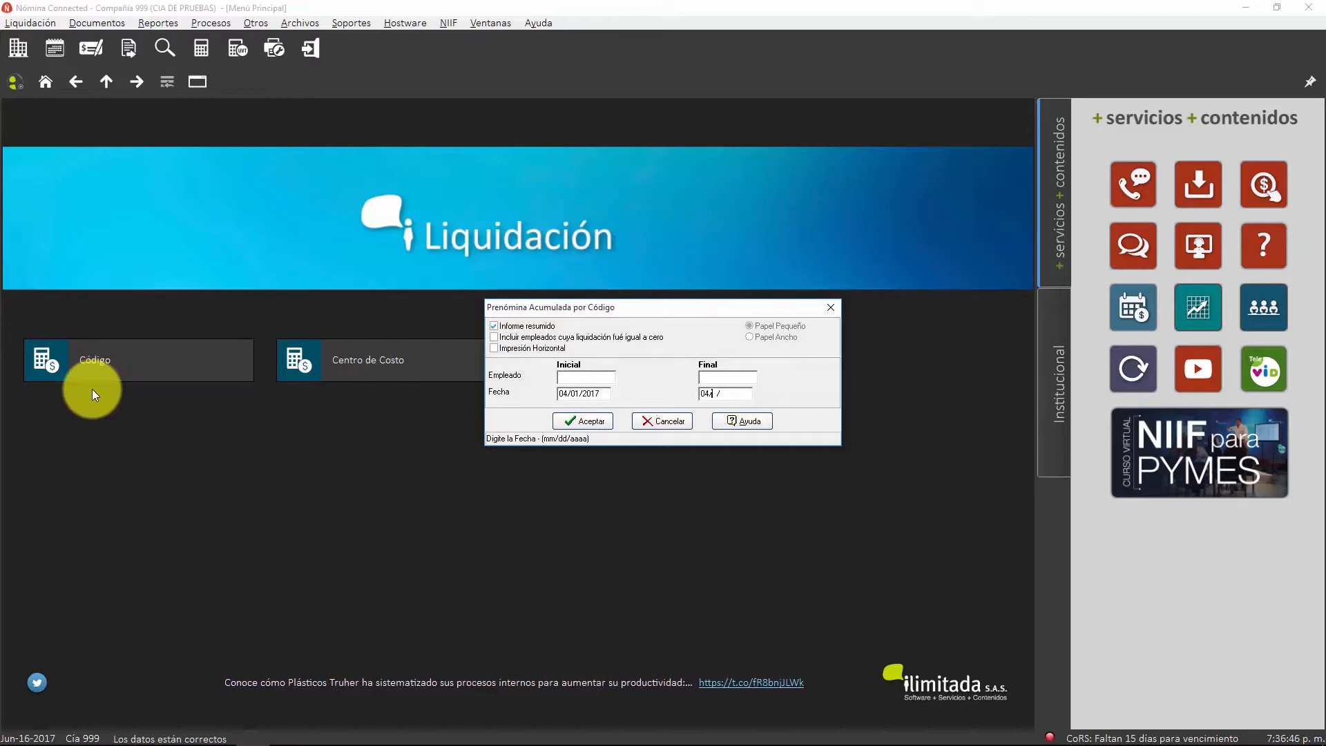
{"action": "key", "text": "Return"}
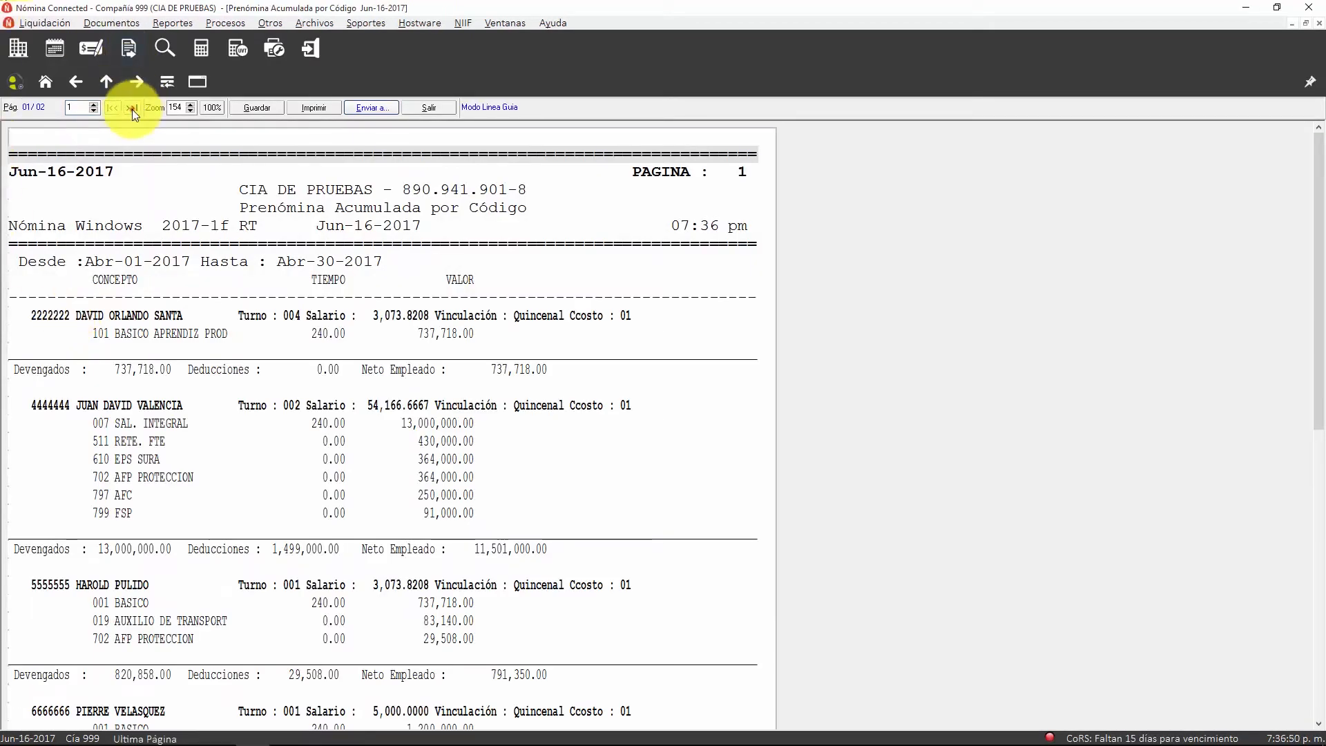
{"action": "left_click", "coordinate": [131, 109]}
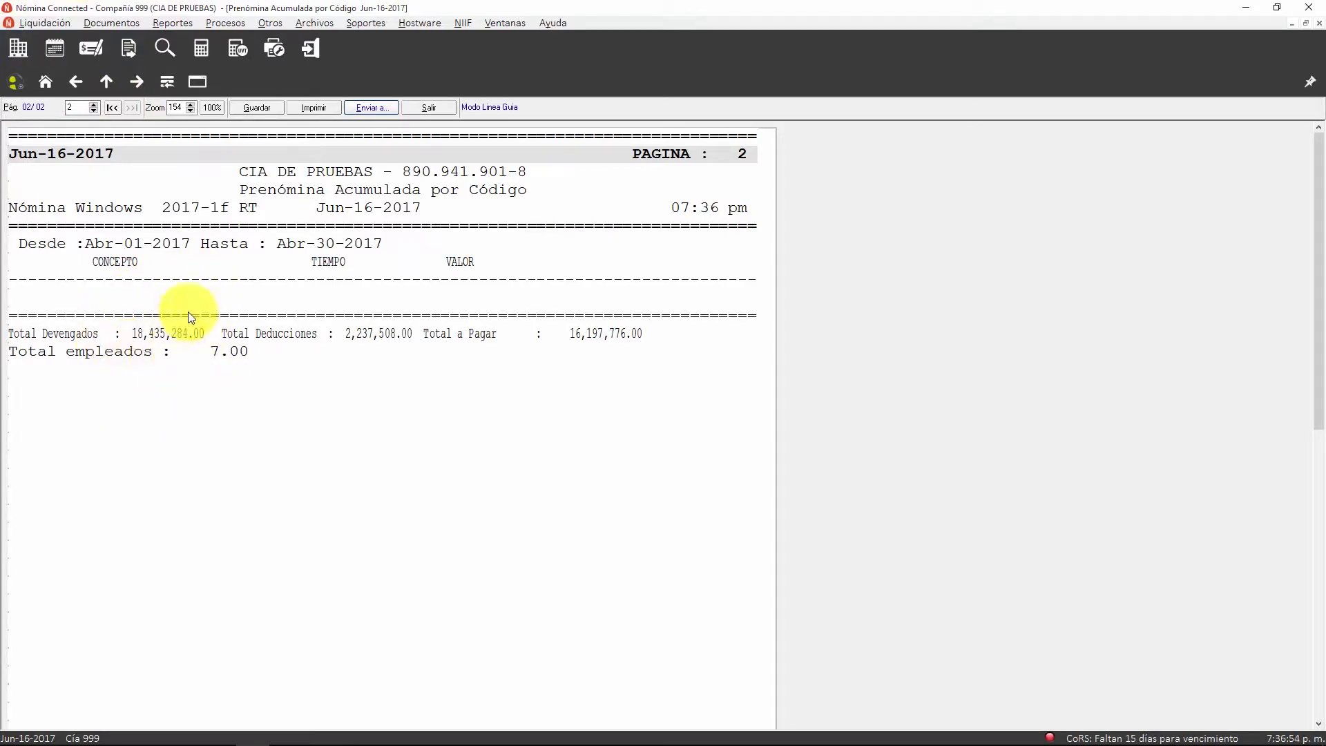
Switch to the Enlace Contable (Acumulados) report to compare its totals with the pre-payroll, and return to the Liquidación options
{"action": "left_click", "coordinate": [499, 22]}
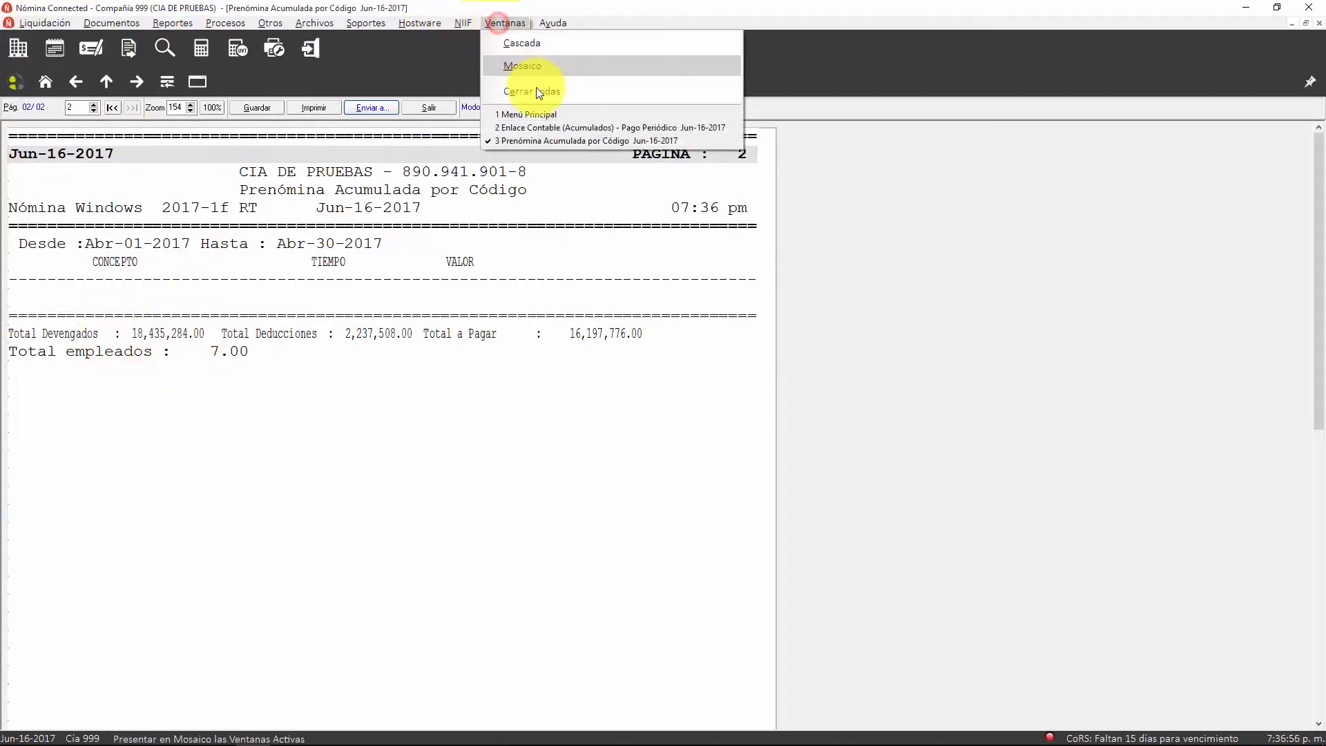
{"action": "left_click", "coordinate": [536, 126]}
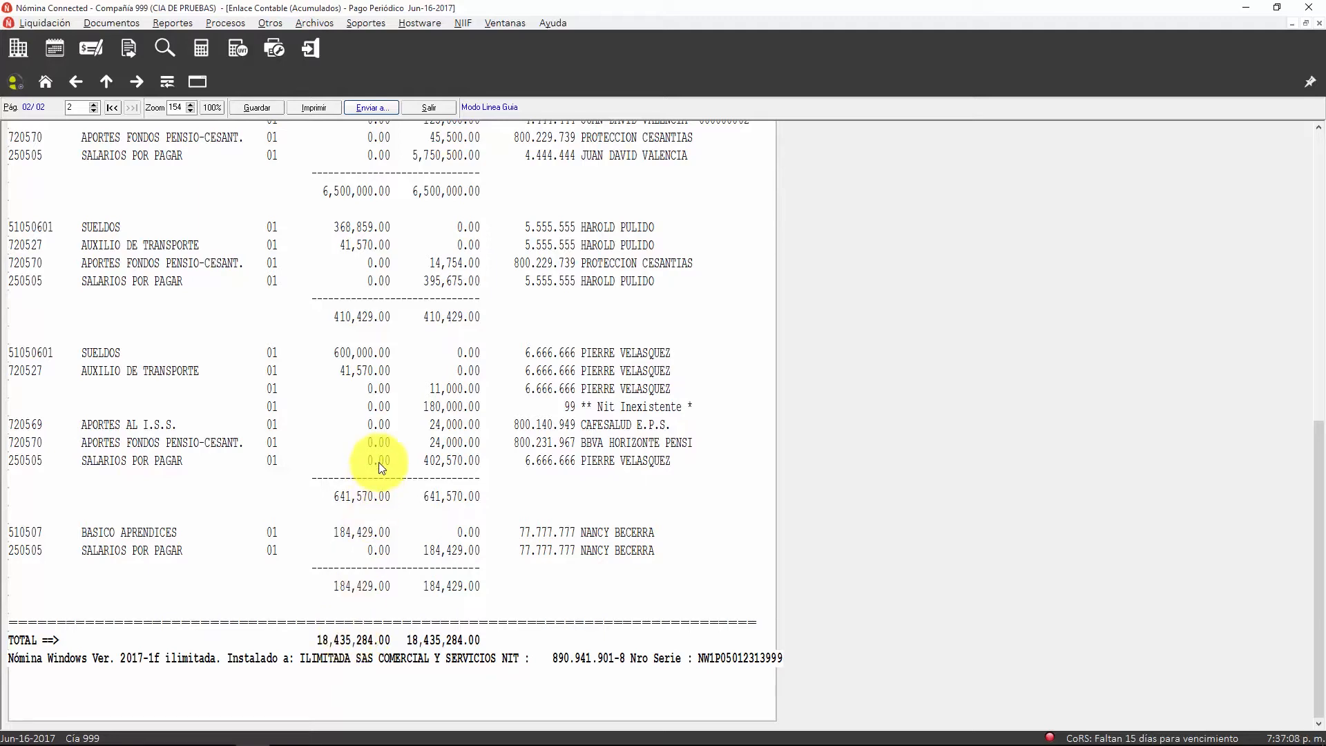
{"action": "key", "text": "Escape"}
{"action": "key", "text": "Escape"}
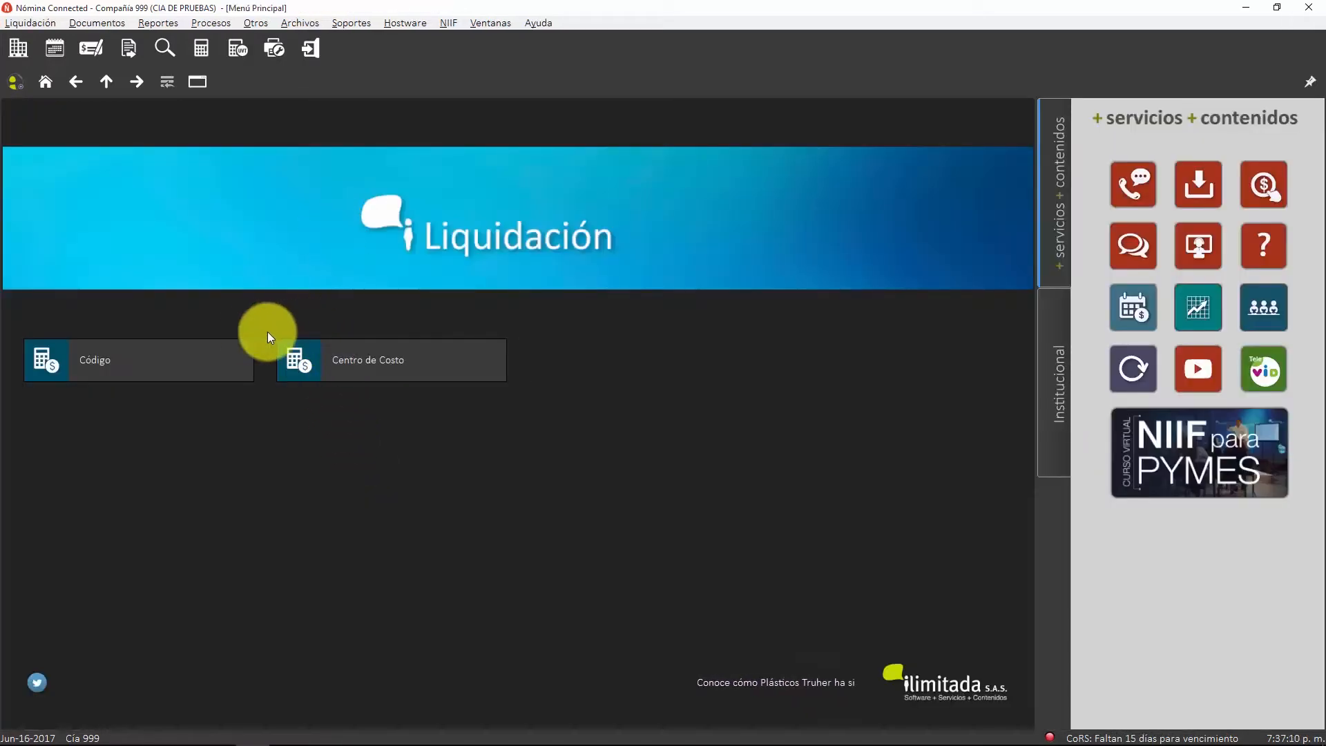
Reopen the Exportación Normal Acumulada accounting link from the list of recently used options
{"action": "right_click", "coordinate": [332, 217]}
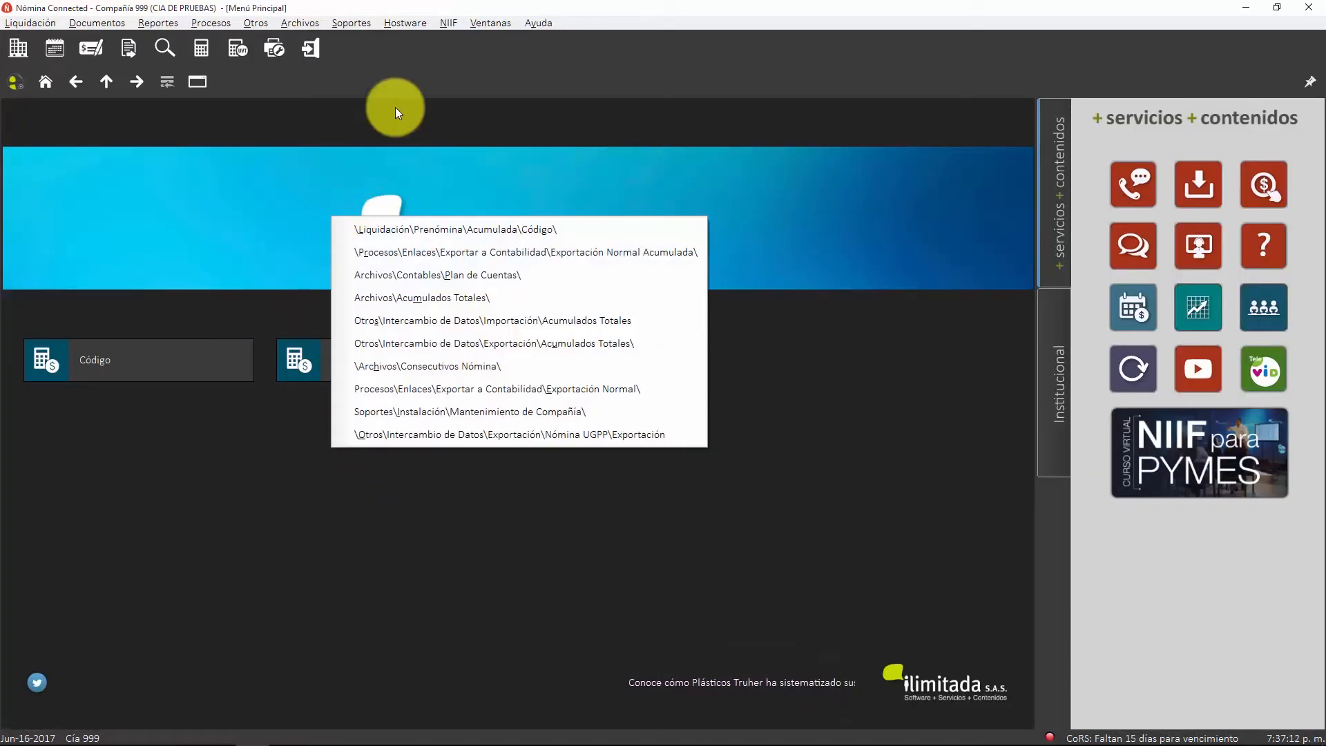
{"action": "right_click", "coordinate": [420, 68]}
{"action": "right_click", "coordinate": [420, 68]}
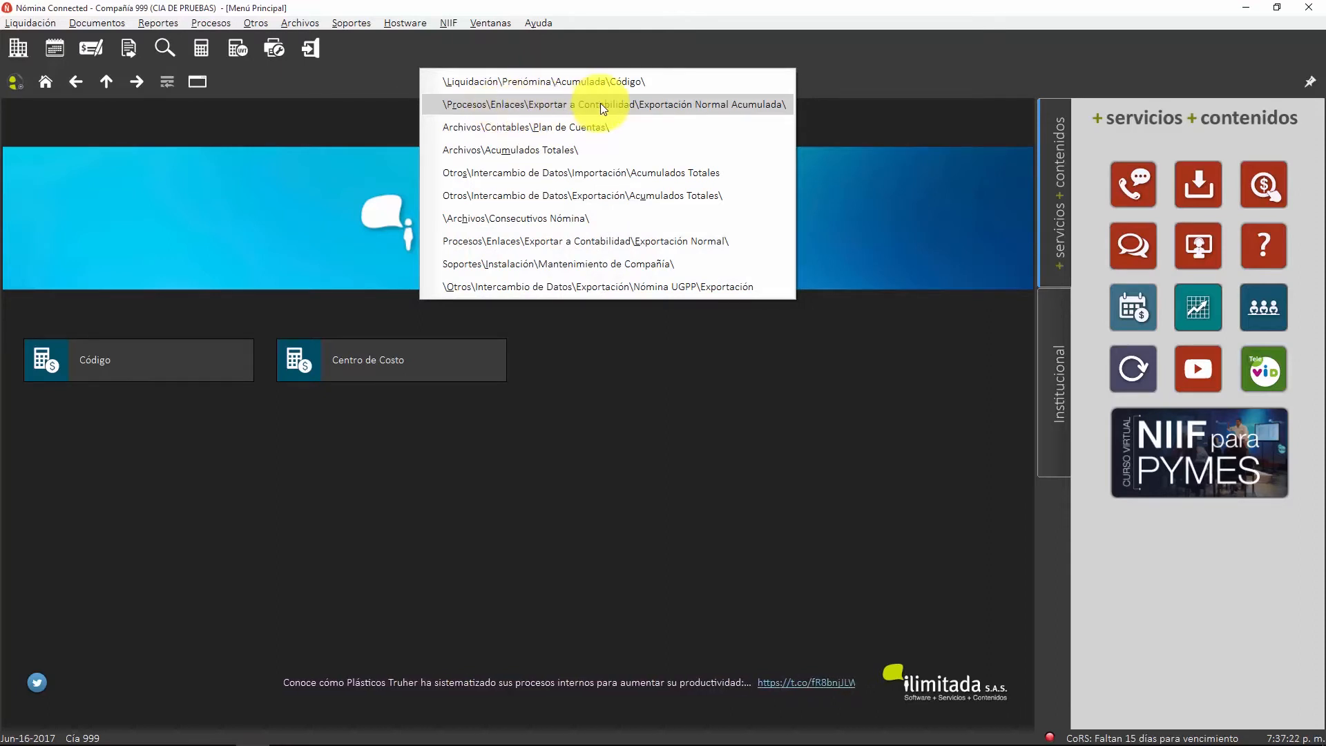
{"action": "left_click", "coordinate": [653, 102]}
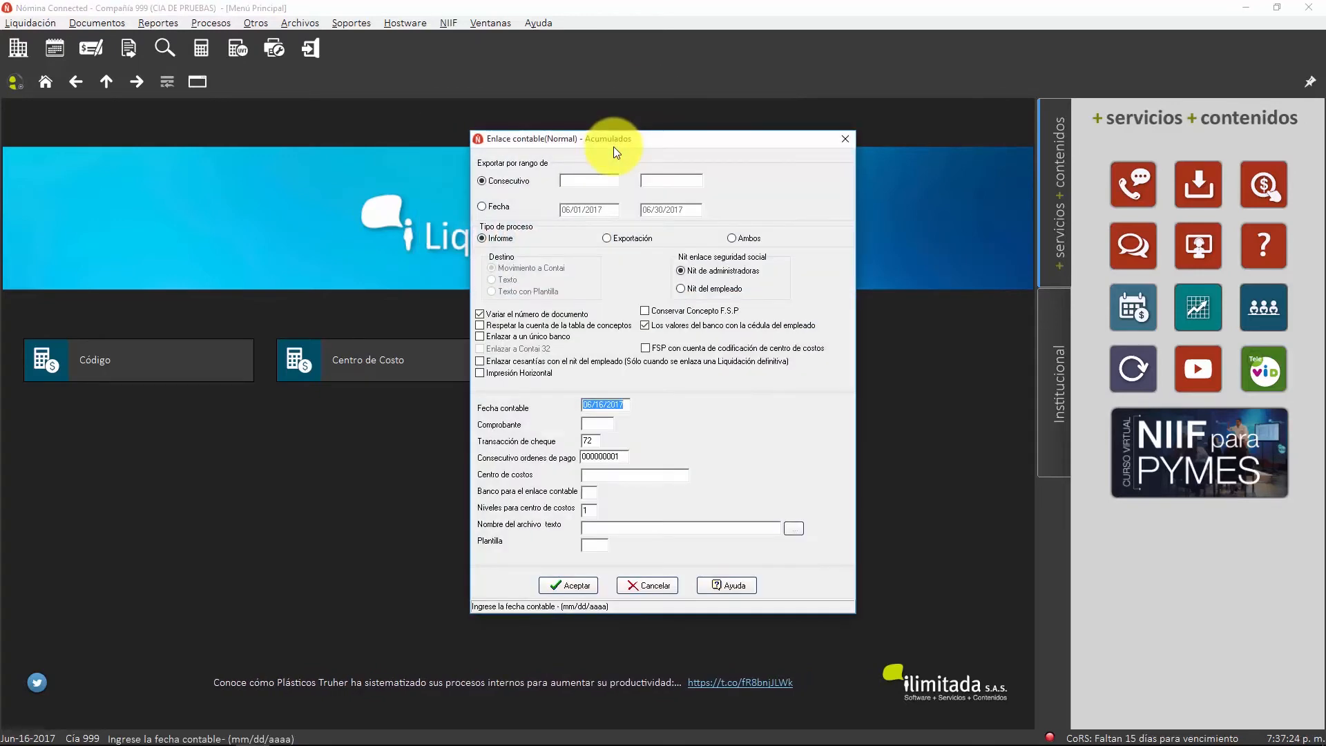
Export by Fecha, with both the initial and final dates set to 04/30/2017
{"action": "left_click", "coordinate": [482, 207]}
{"action": "left_click", "coordinate": [613, 213]}
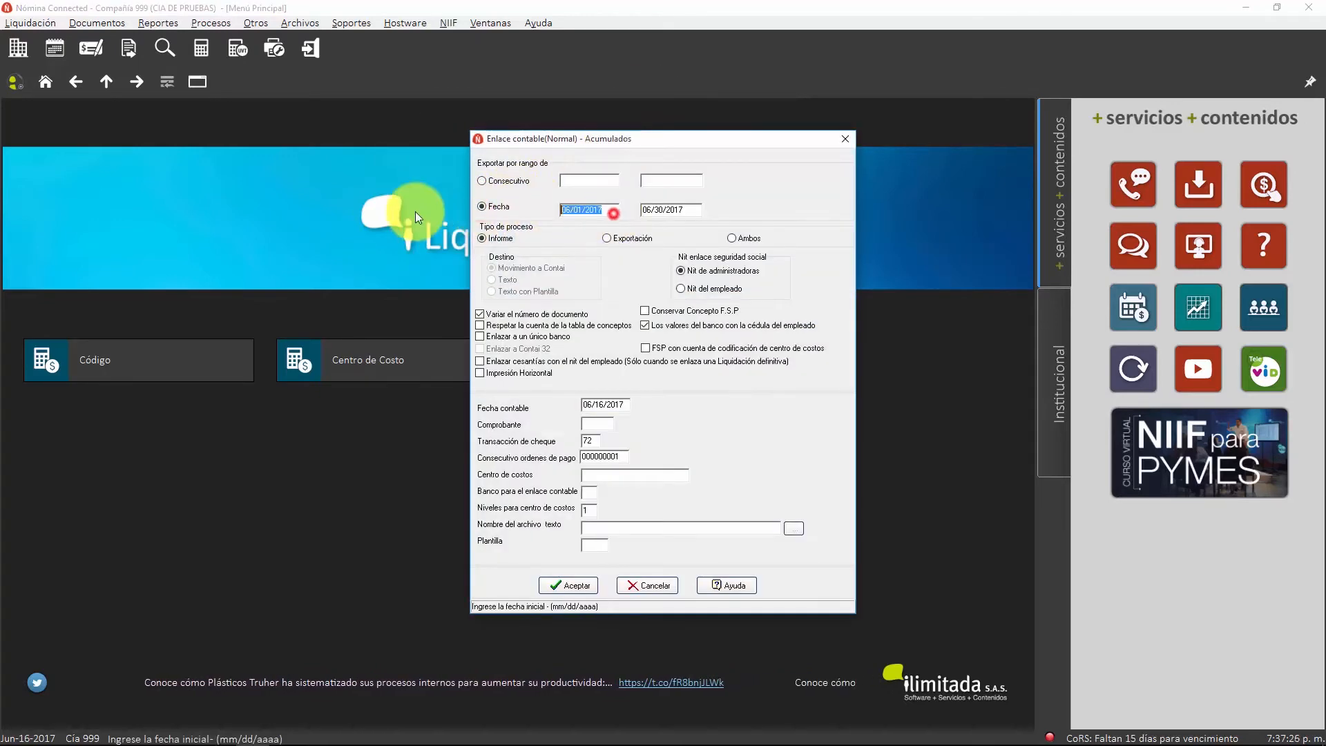
{"action": "type", "text": "04/30/2017"}
{"action": "key", "text": "Tab"}
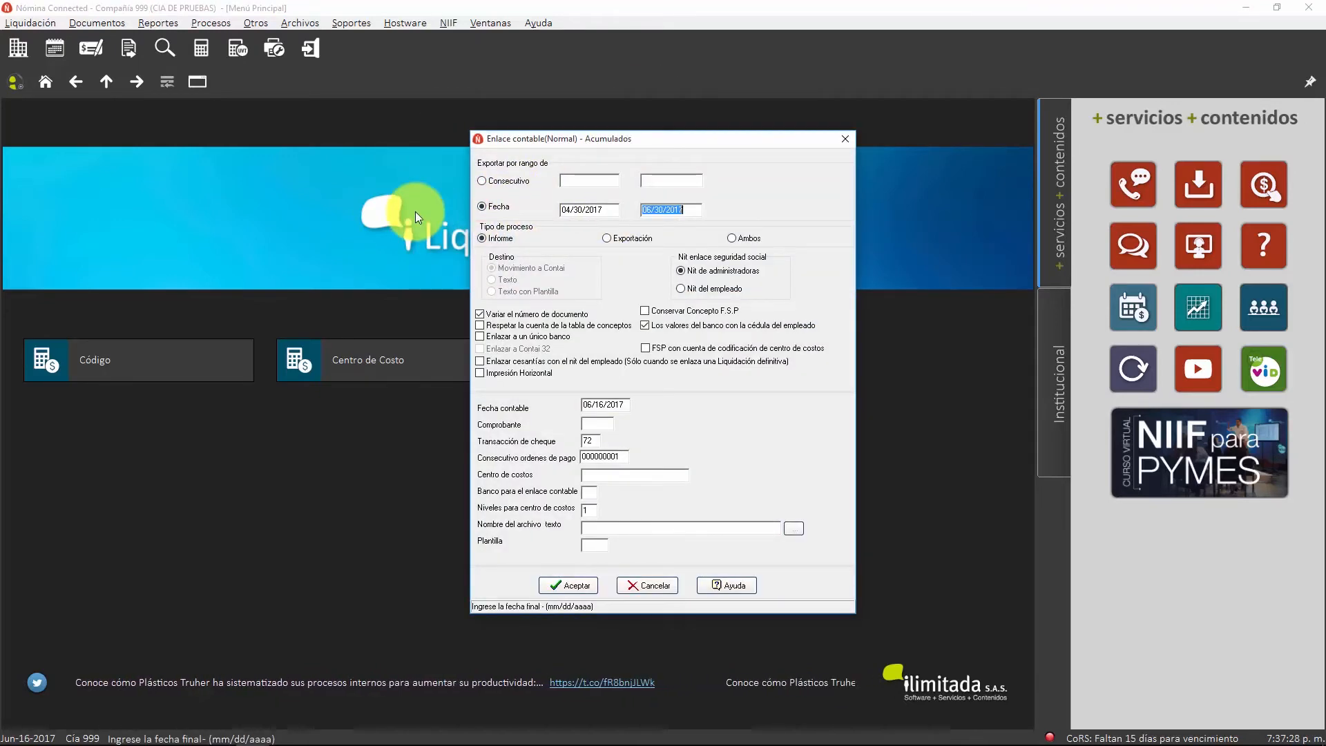
{"action": "type", "text": "04/30/20"}
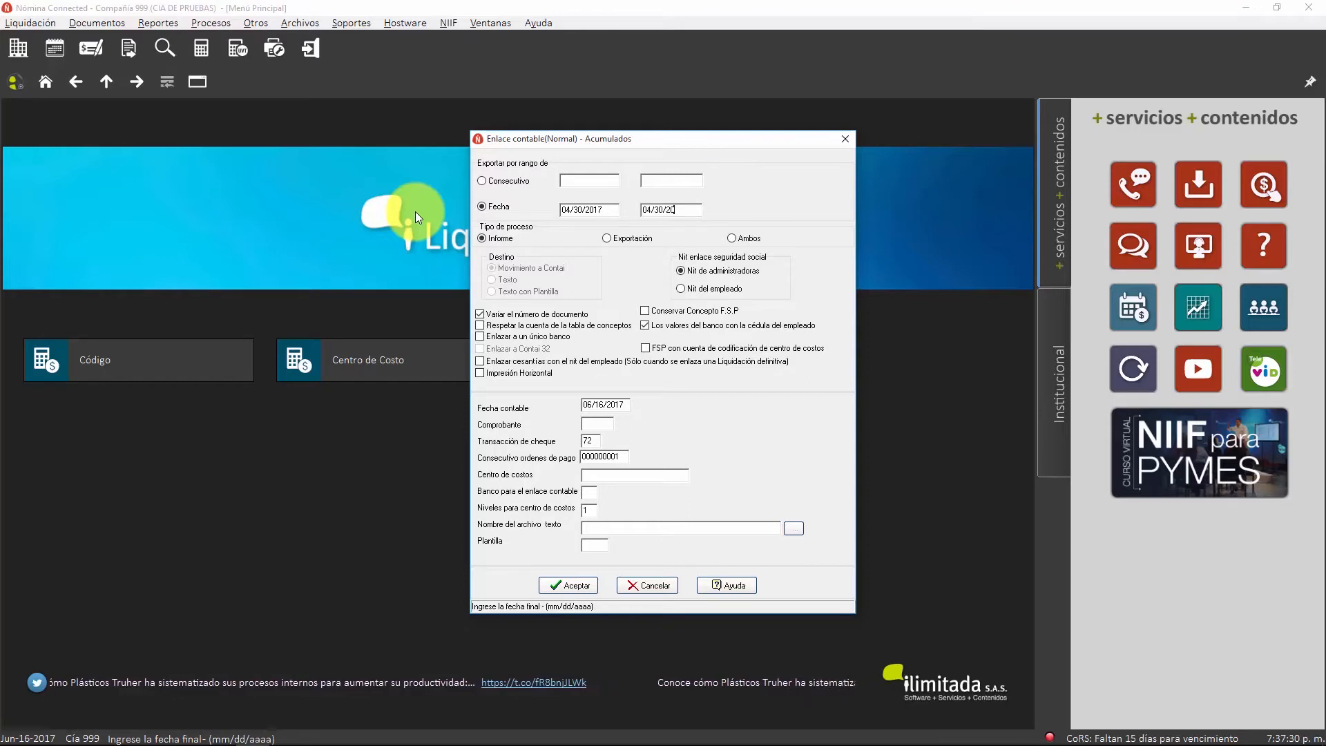
{"action": "type", "text": "17"}
{"action": "key", "text": "Tab"}
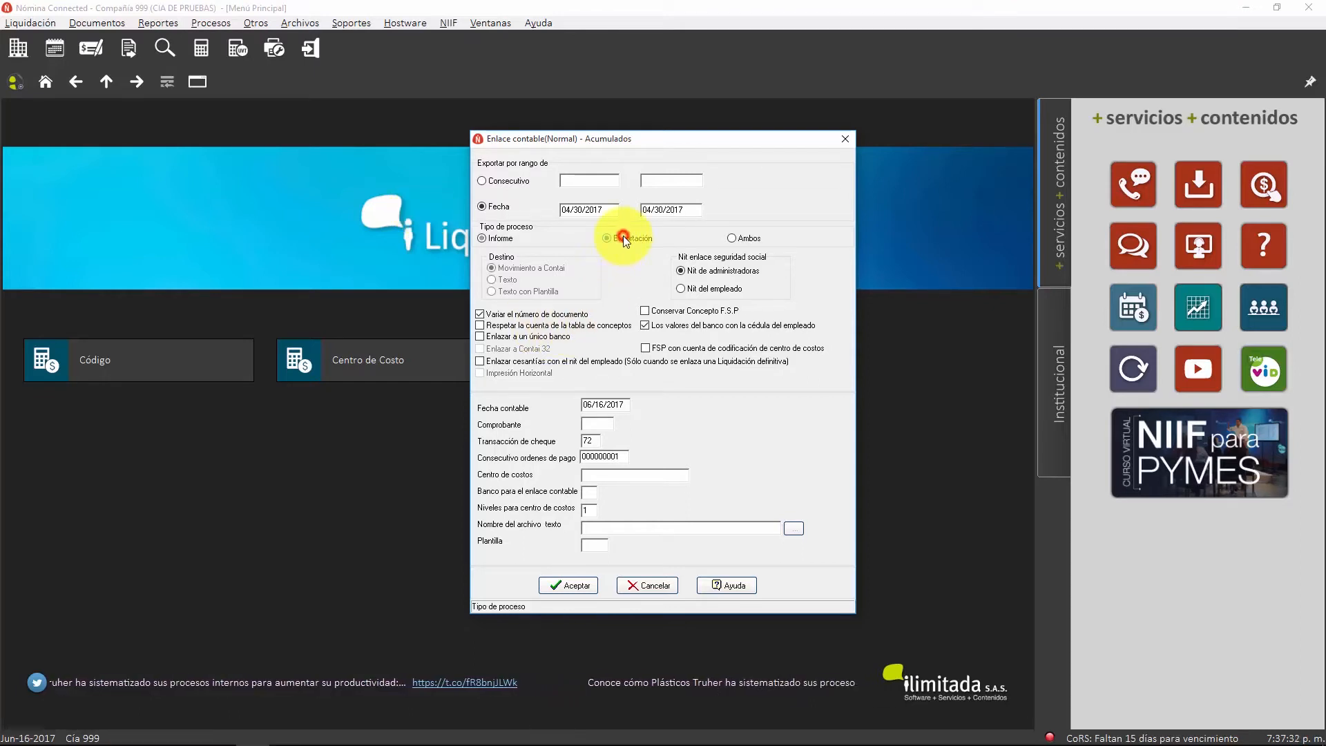
Set the process type to Ambos without Variar el número de documento, and set the Fecha contable to 04/30/2017
{"action": "left_click", "coordinate": [750, 245]}
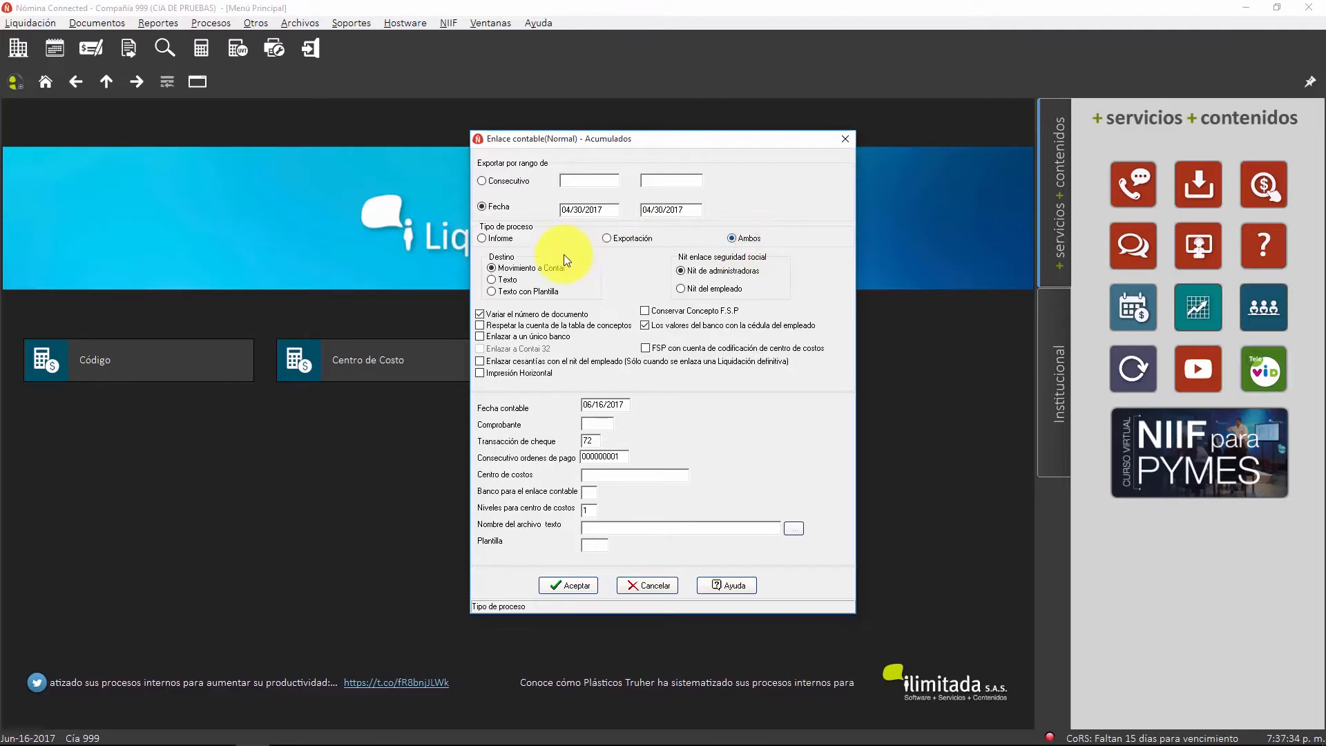
{"action": "left_click", "coordinate": [515, 317]}
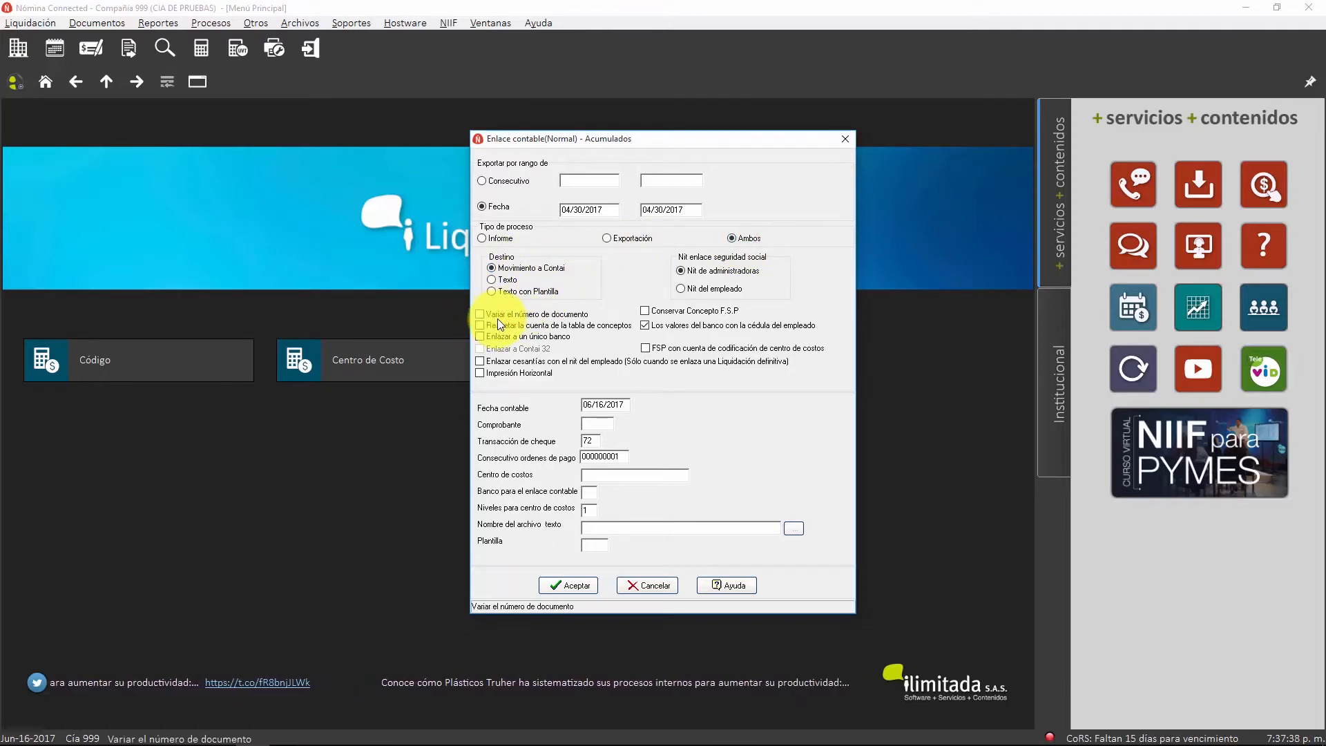
{"action": "left_click", "coordinate": [586, 405]}
{"action": "left_click", "coordinate": [592, 409]}
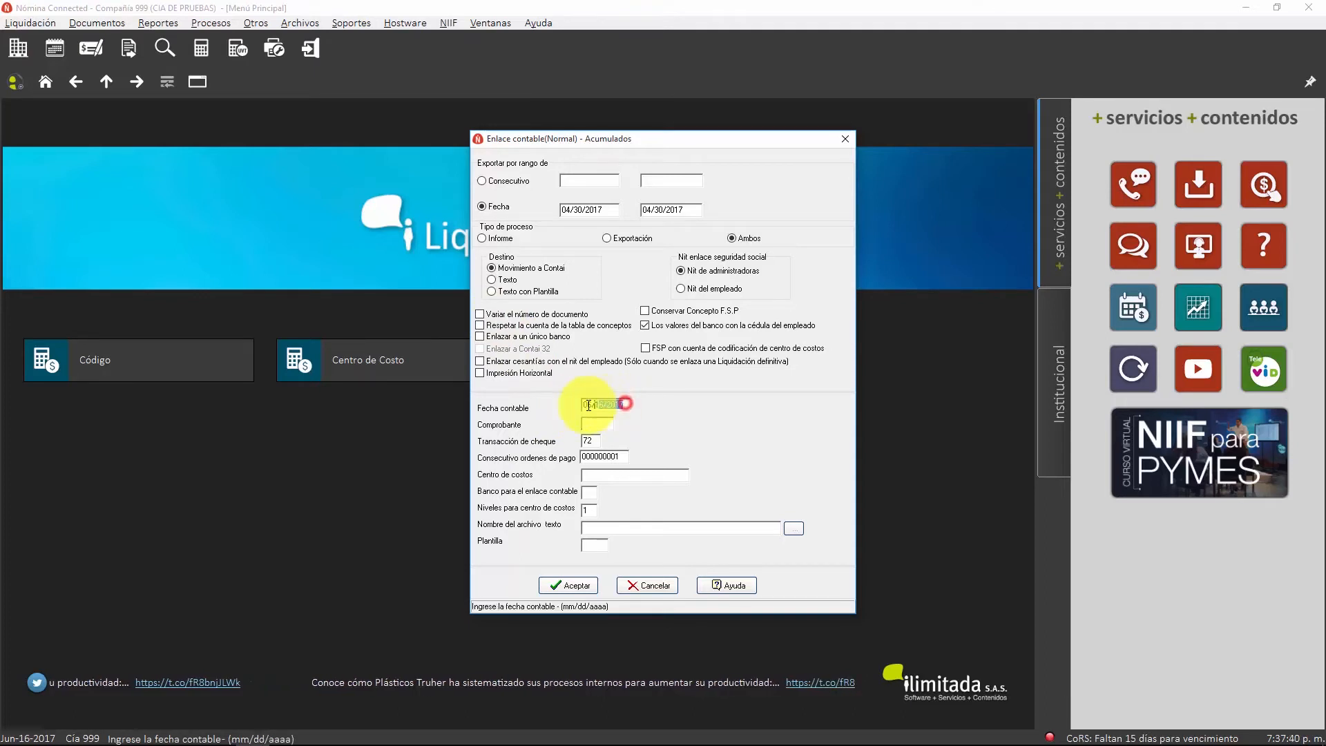
{"action": "type", "text": "04/30/2017"}
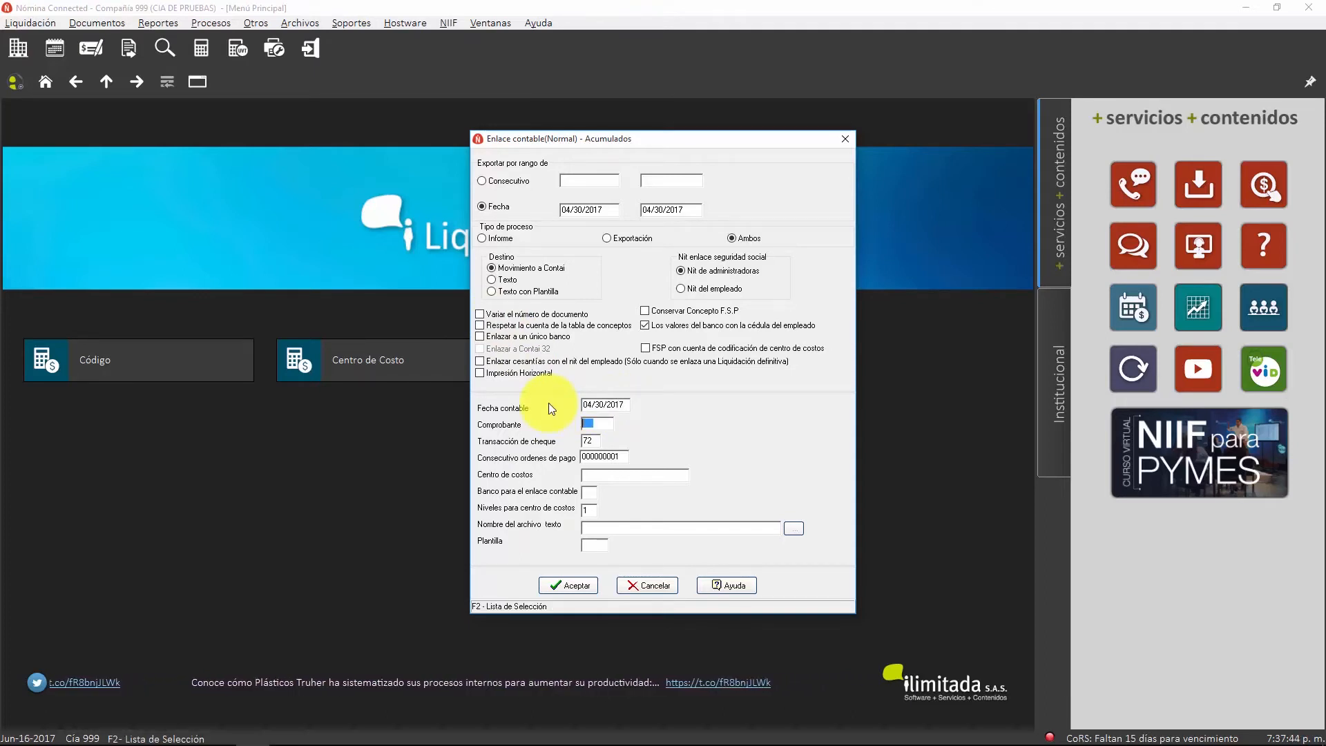
Choose voucher 00003 (NOMINA) as the Comprobante and run the accounting link through to completion
{"action": "key", "text": "F2"}
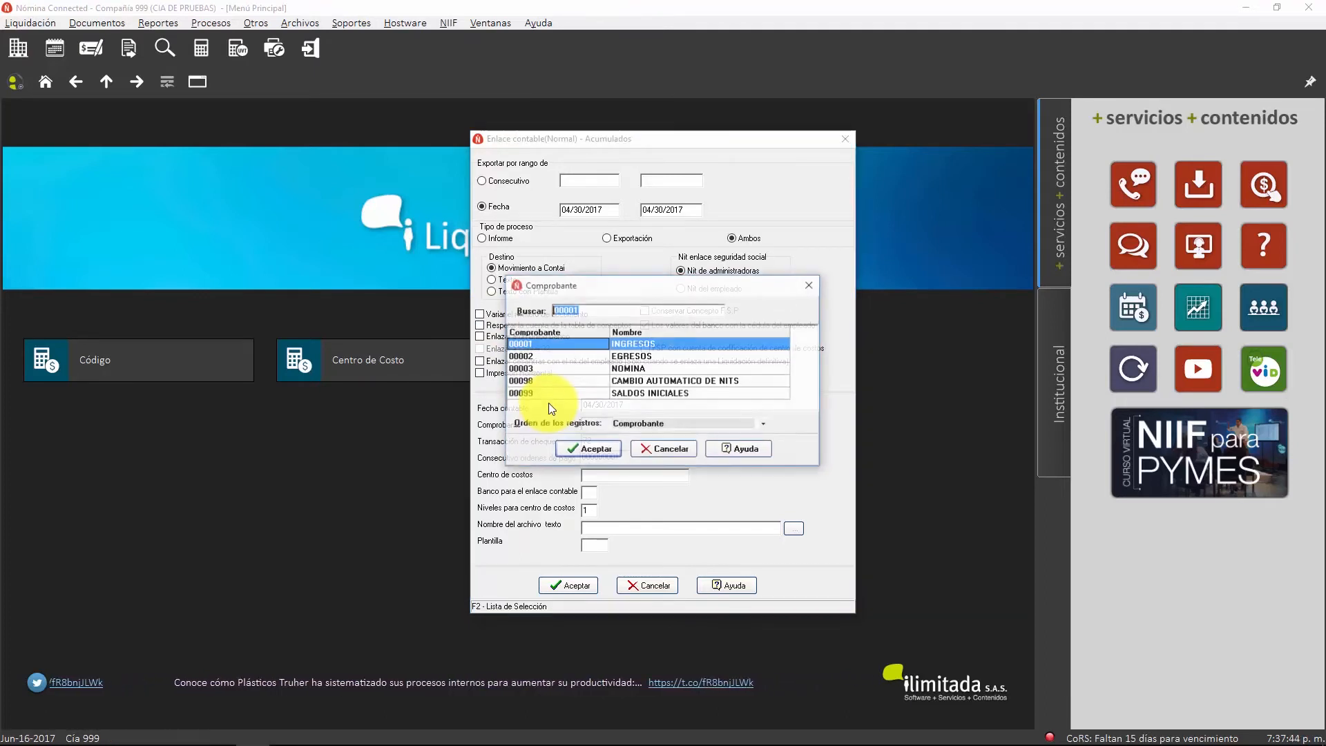
{"action": "type", "text": "00003"}
{"action": "key", "text": "Return"}
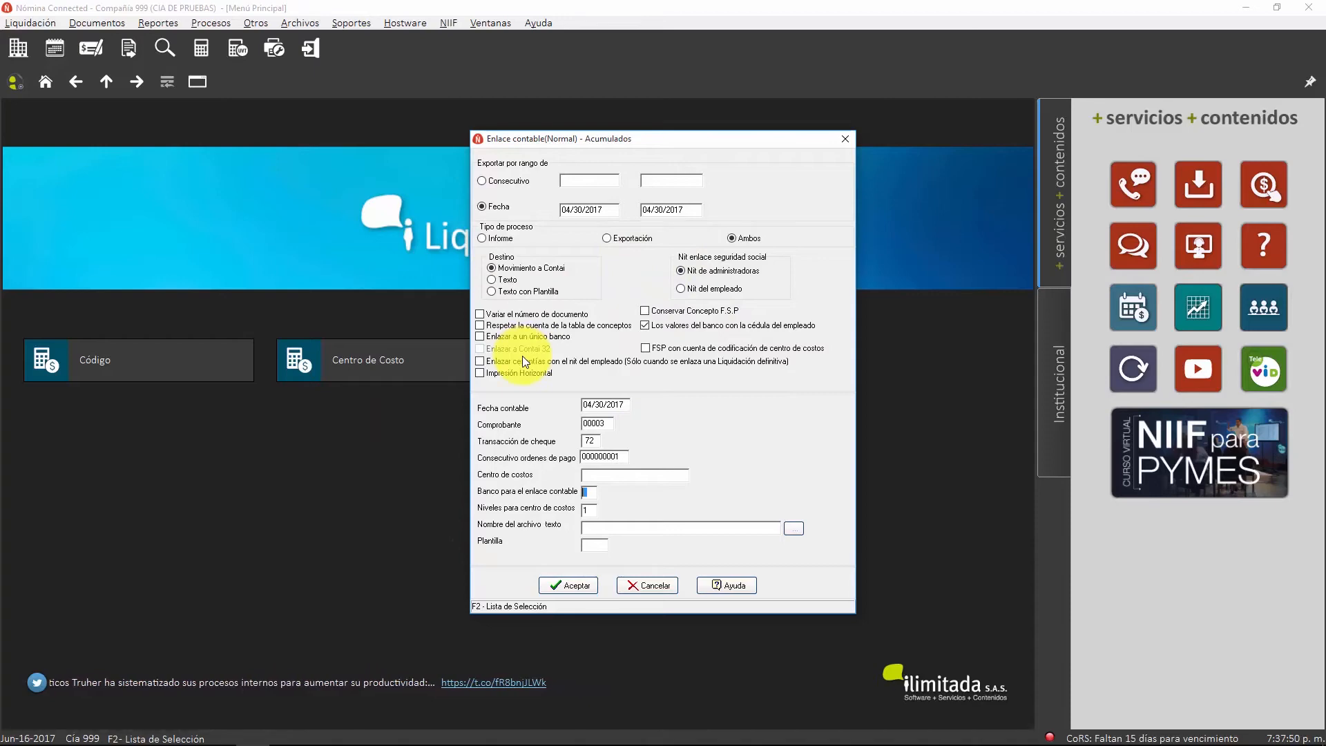
{"action": "left_click", "coordinate": [566, 584]}
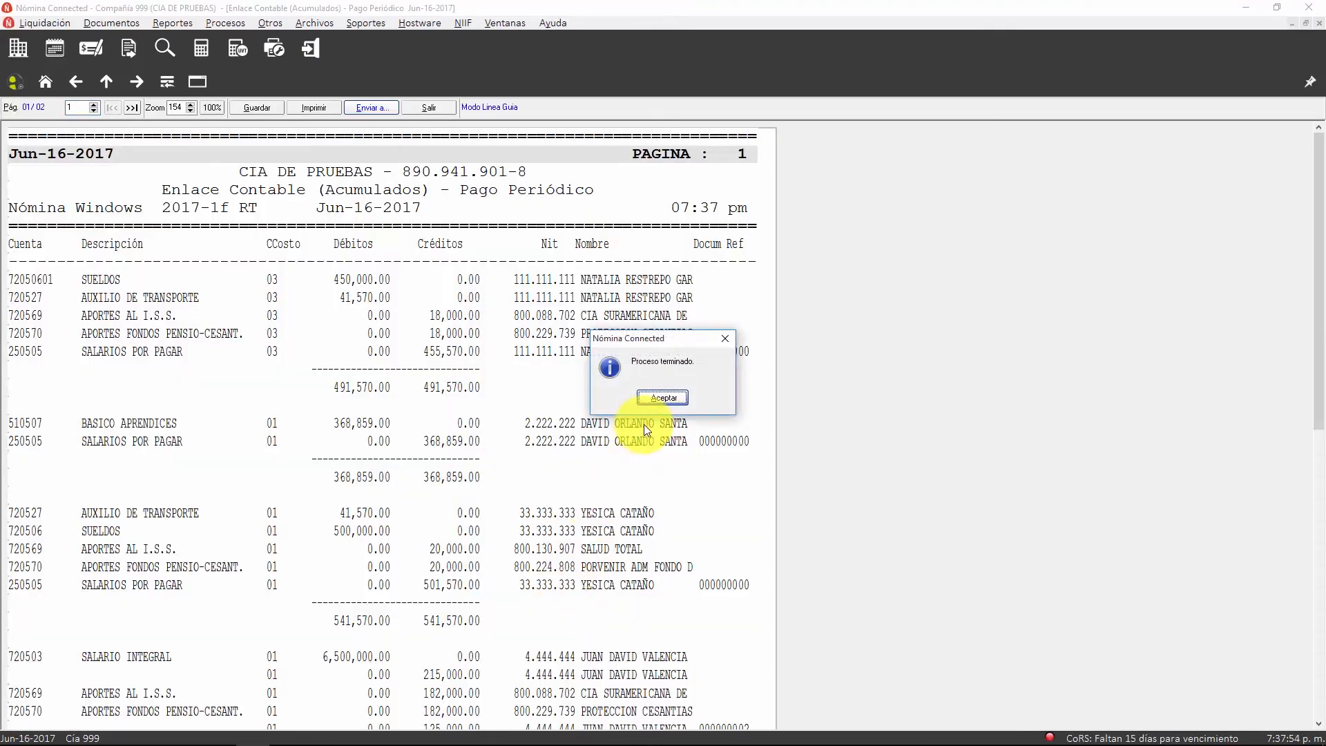
{"action": "left_click", "coordinate": [660, 401]}
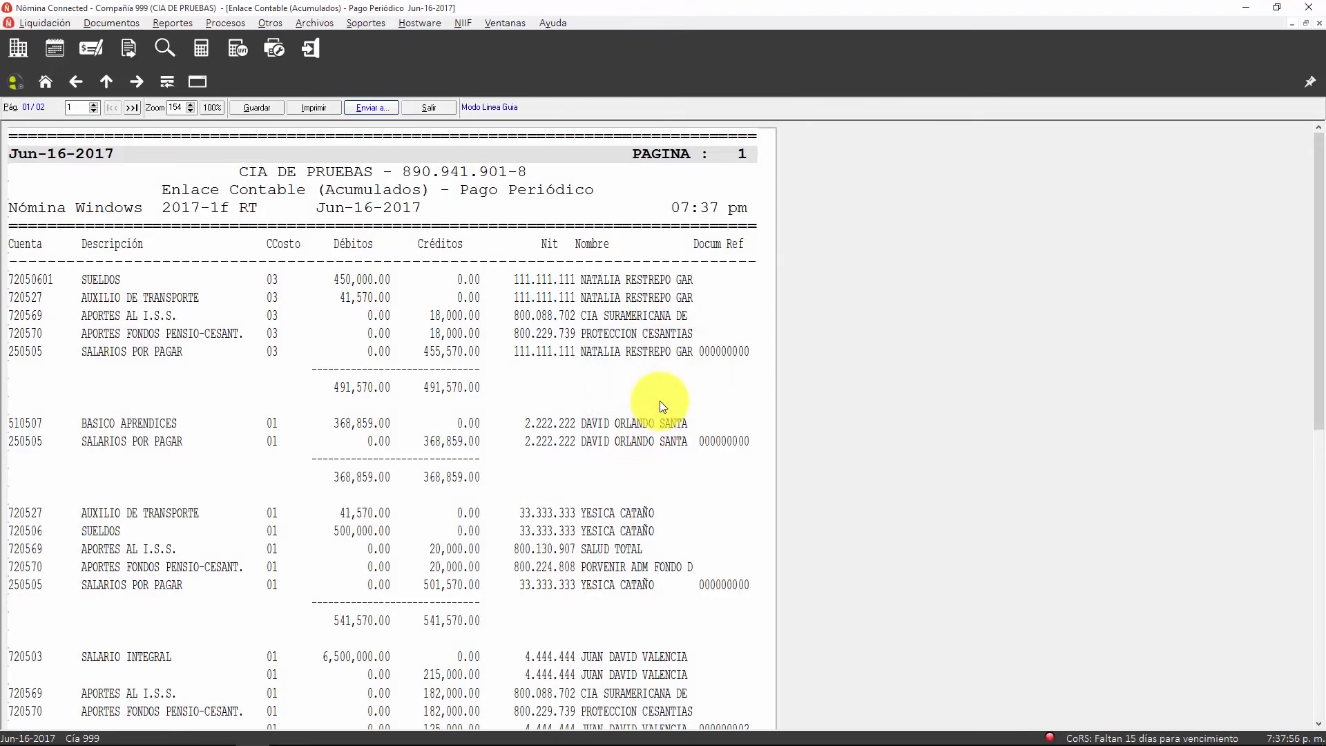
Switch to Contai NIIF and open the movement correction table (Corrección de Movimiento) for period 2017-04
{"action": "mouse_move", "coordinate": [467, 739]}
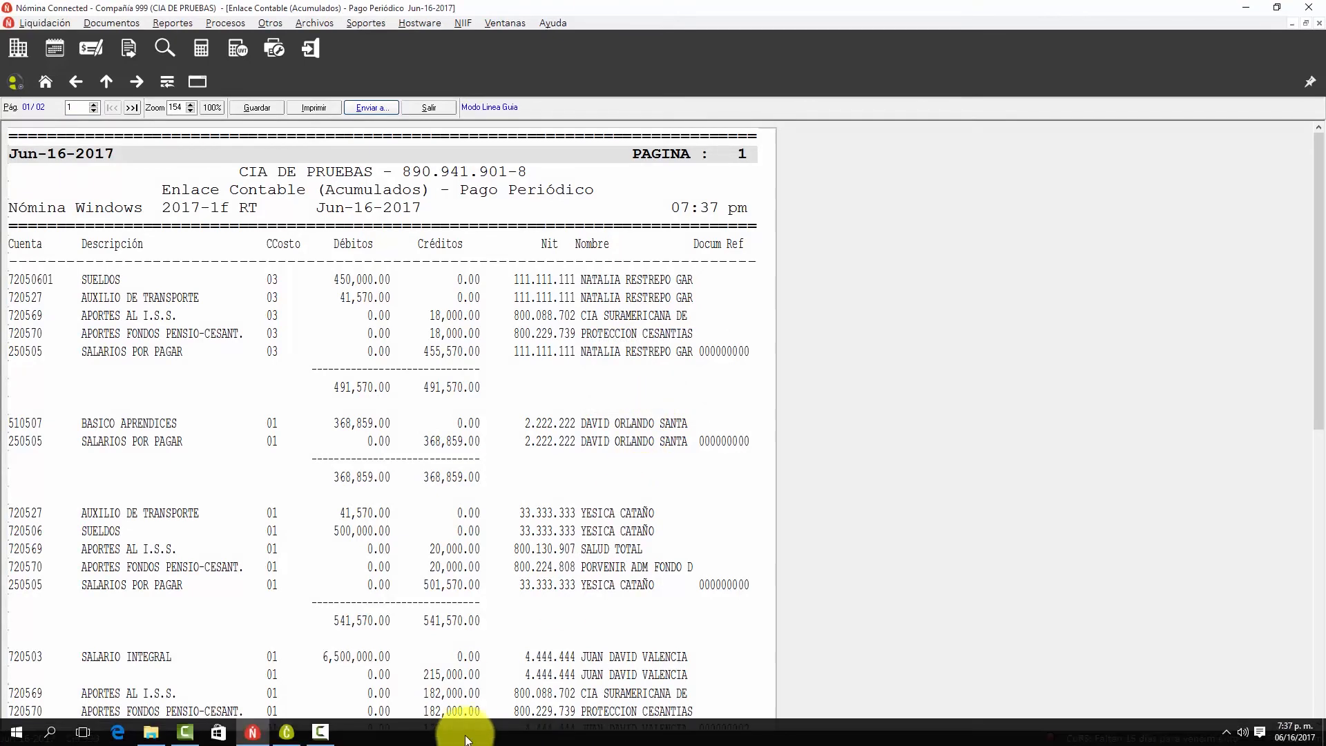
{"action": "left_click", "coordinate": [286, 731]}
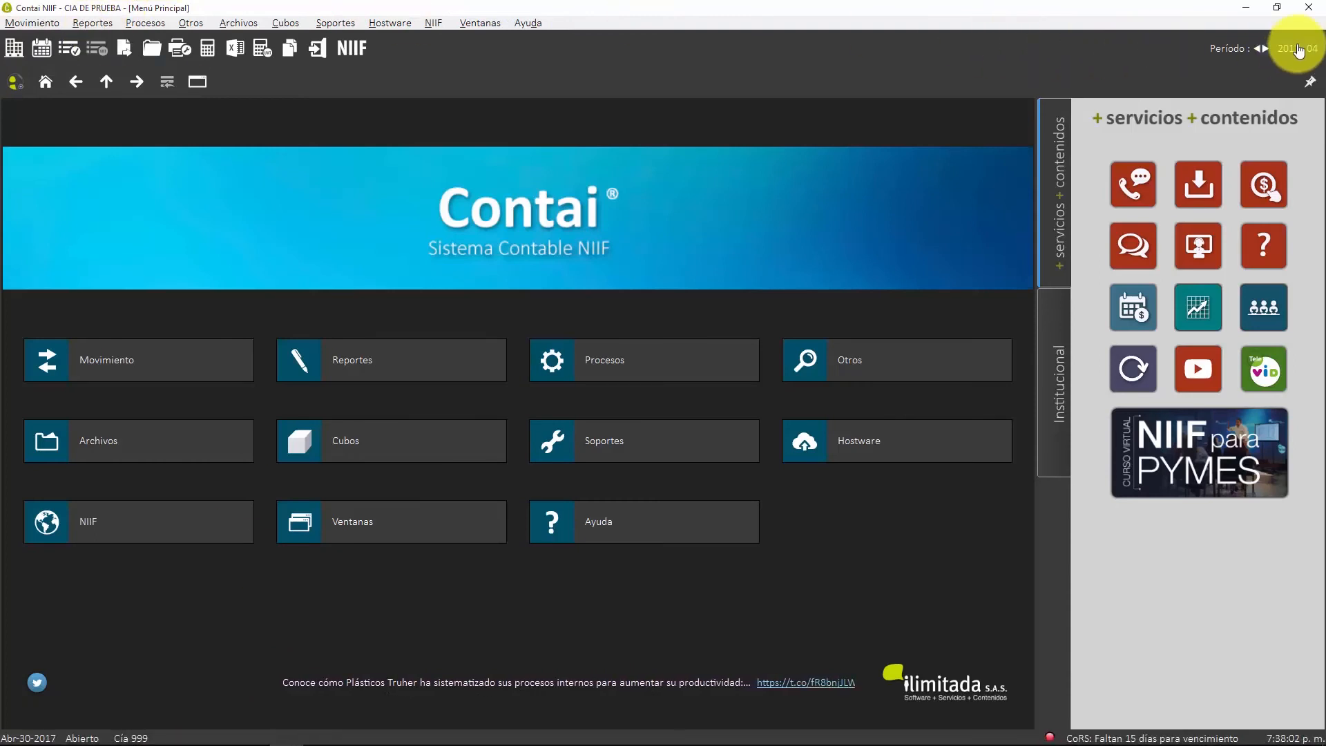
{"action": "left_click", "coordinate": [31, 23]}
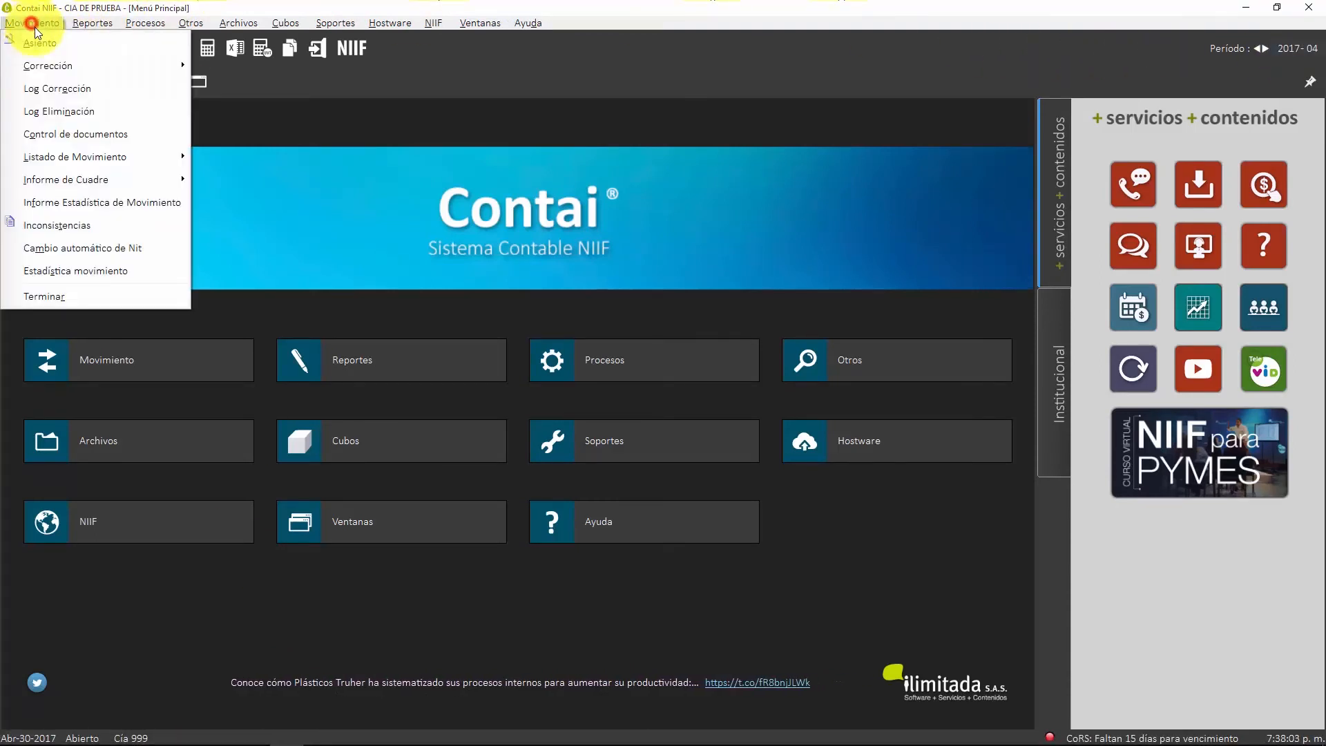
{"action": "left_click", "coordinate": [52, 62]}
{"action": "left_click", "coordinate": [213, 64]}
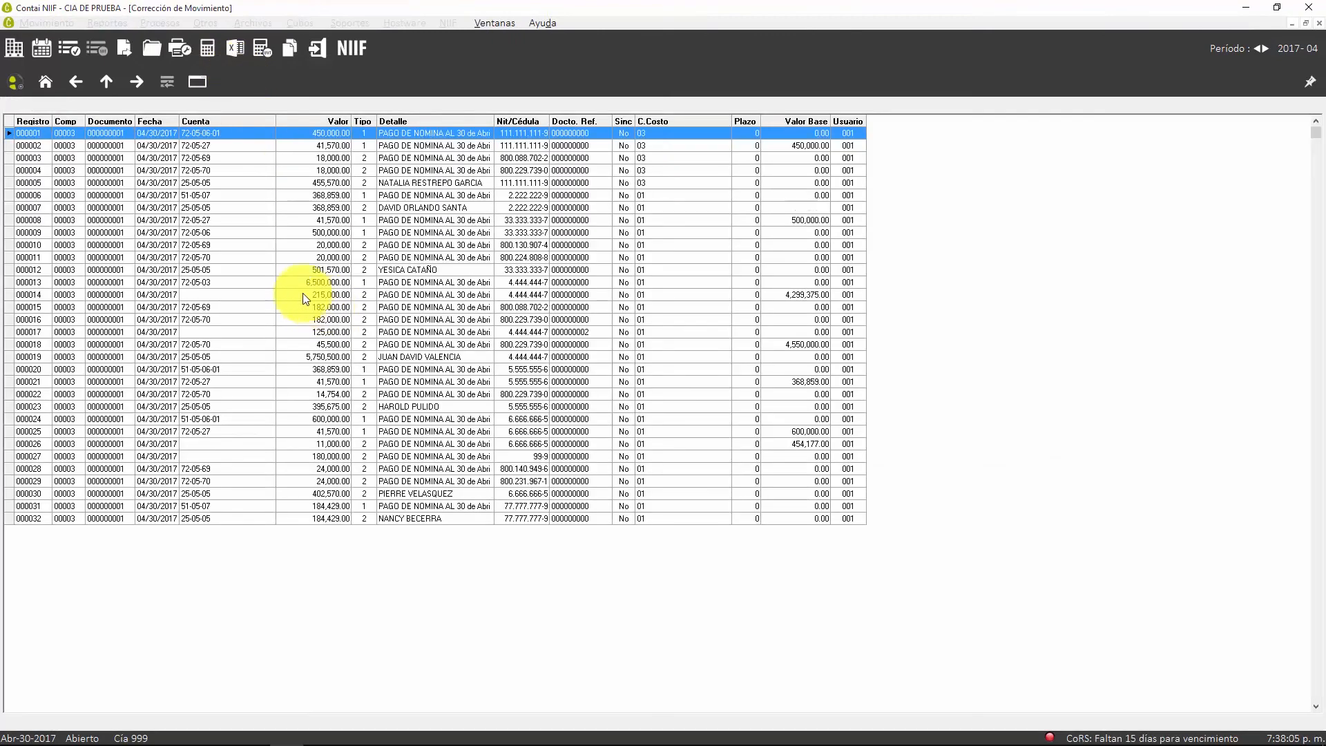
Review the exported payroll entries of voucher 00003 in the movement table
{"action": "left_click", "coordinate": [259, 193]}
{"action": "left_click", "coordinate": [438, 267]}
{"action": "scroll", "coordinate": [442, 273], "scroll_direction": "down", "scroll_amount": 18}
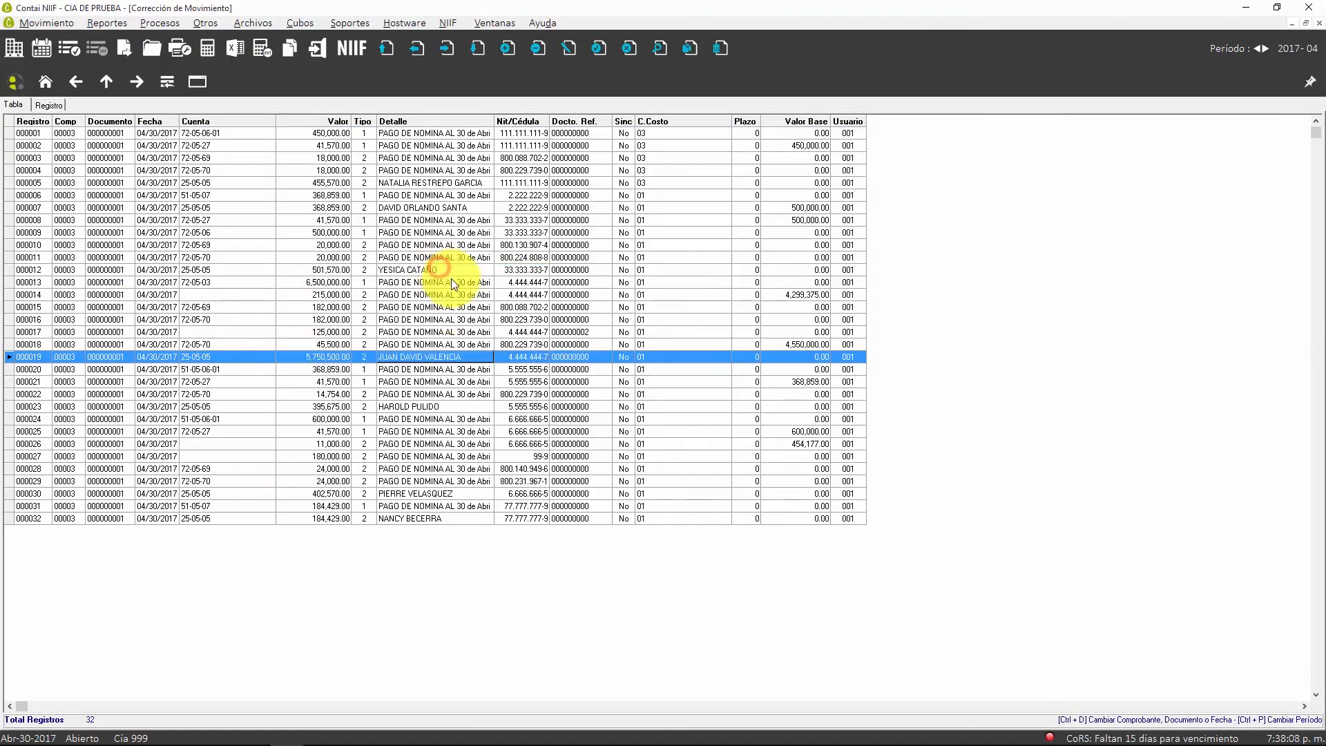
{"action": "scroll", "coordinate": [451, 287], "scroll_direction": "down", "scroll_amount": 2}
{"action": "scroll", "coordinate": [312, 409], "scroll_direction": "up", "scroll_amount": 20}
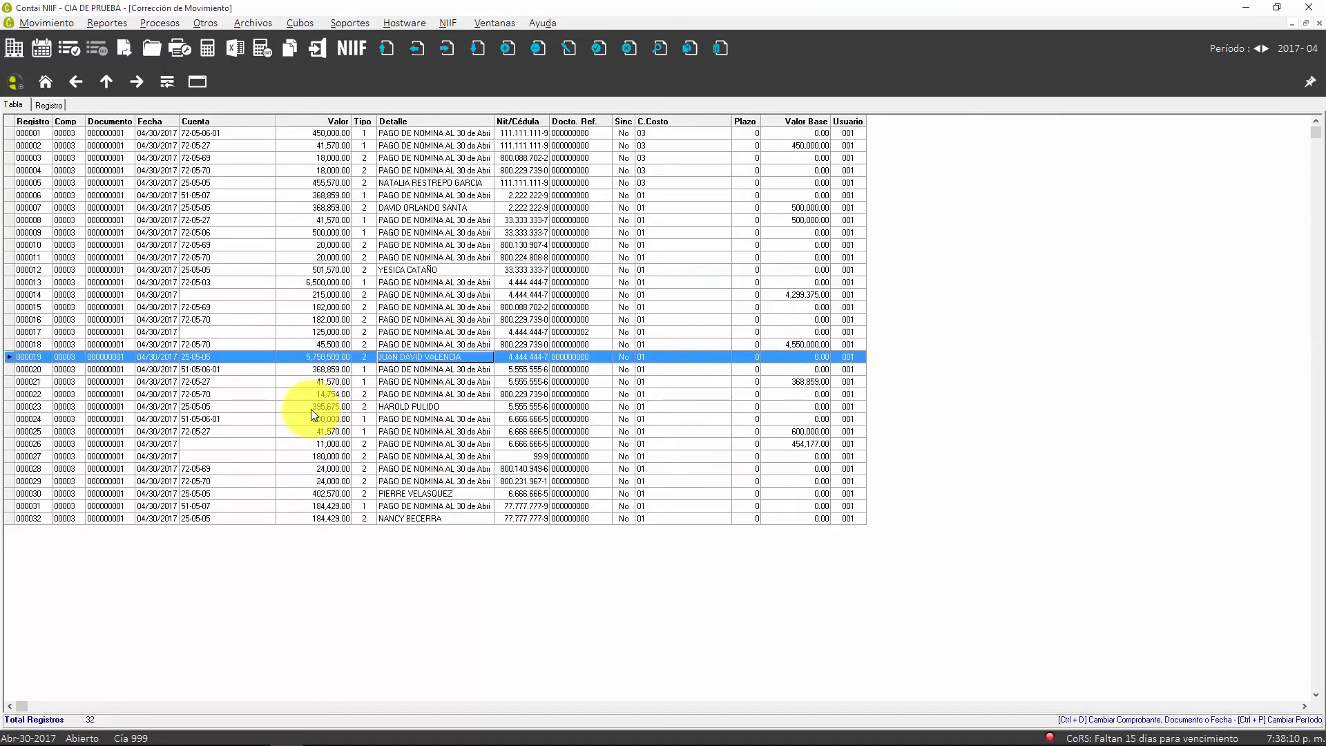